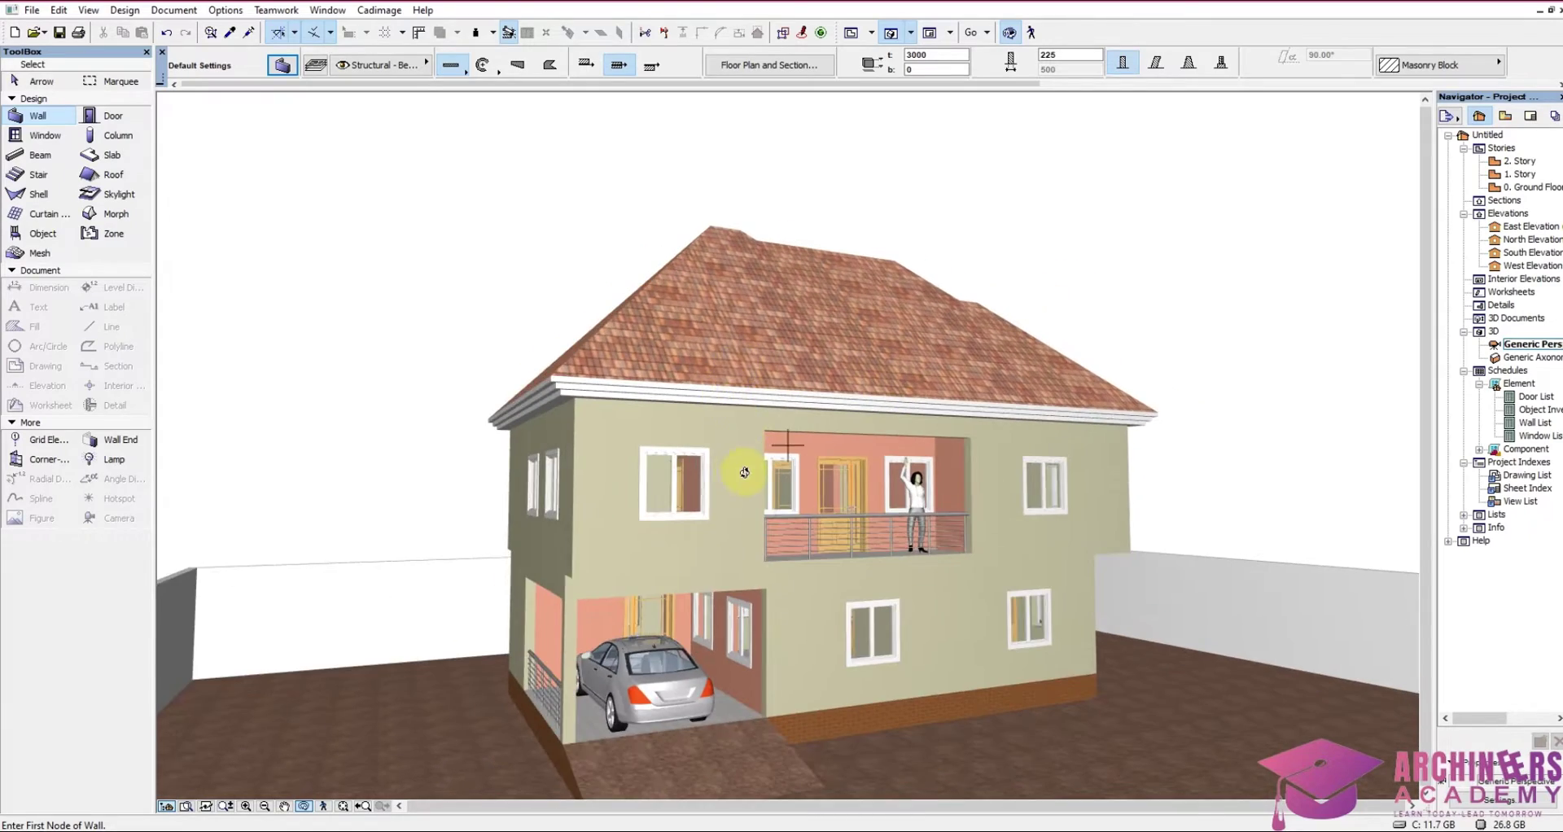
- Orbit the 3D view to look down on the hip roof, then swing round to a frontal balcony view
{"action": "mouse_move", "coordinate": [745, 472]}
{"action": "left_mouse_down"}
{"action": "mouse_move", "coordinate": [677, 579]}
{"action": "mouse_move", "coordinate": [701, 632]}
{"action": "mouse_move", "coordinate": [773, 639]}
{"action": "mouse_move", "coordinate": [812, 597]}
{"action": "mouse_move", "coordinate": [638, 301]}
{"action": "mouse_move", "coordinate": [639, 391]}
{"action": "mouse_move", "coordinate": [513, 481]}
{"action": "mouse_move", "coordinate": [581, 491]}
{"action": "left_mouse_up"}
{"action": "mouse_move", "coordinate": [953, 551]}
{"action": "left_mouse_down"}
{"action": "mouse_move", "coordinate": [866, 531]}
{"action": "mouse_move", "coordinate": [733, 670]}
{"action": "mouse_move", "coordinate": [913, 585]}
{"action": "mouse_move", "coordinate": [726, 586]}
{"action": "mouse_move", "coordinate": [890, 583]}
{"action": "mouse_move", "coordinate": [785, 593]}
{"action": "mouse_move", "coordinate": [832, 601]}
{"action": "left_mouse_up"}
{"action": "mouse_move", "coordinate": [553, 591]}
{"action": "left_mouse_down"}
{"action": "mouse_move", "coordinate": [593, 650]}
{"action": "mouse_move", "coordinate": [674, 643]}
{"action": "mouse_move", "coordinate": [618, 643]}
{"action": "mouse_move", "coordinate": [730, 516]}
{"action": "mouse_move", "coordinate": [619, 523]}
{"action": "left_mouse_up"}
{"action": "left_click_drag", "start_coordinate": [868, 334], "coordinate": [942, 262]}
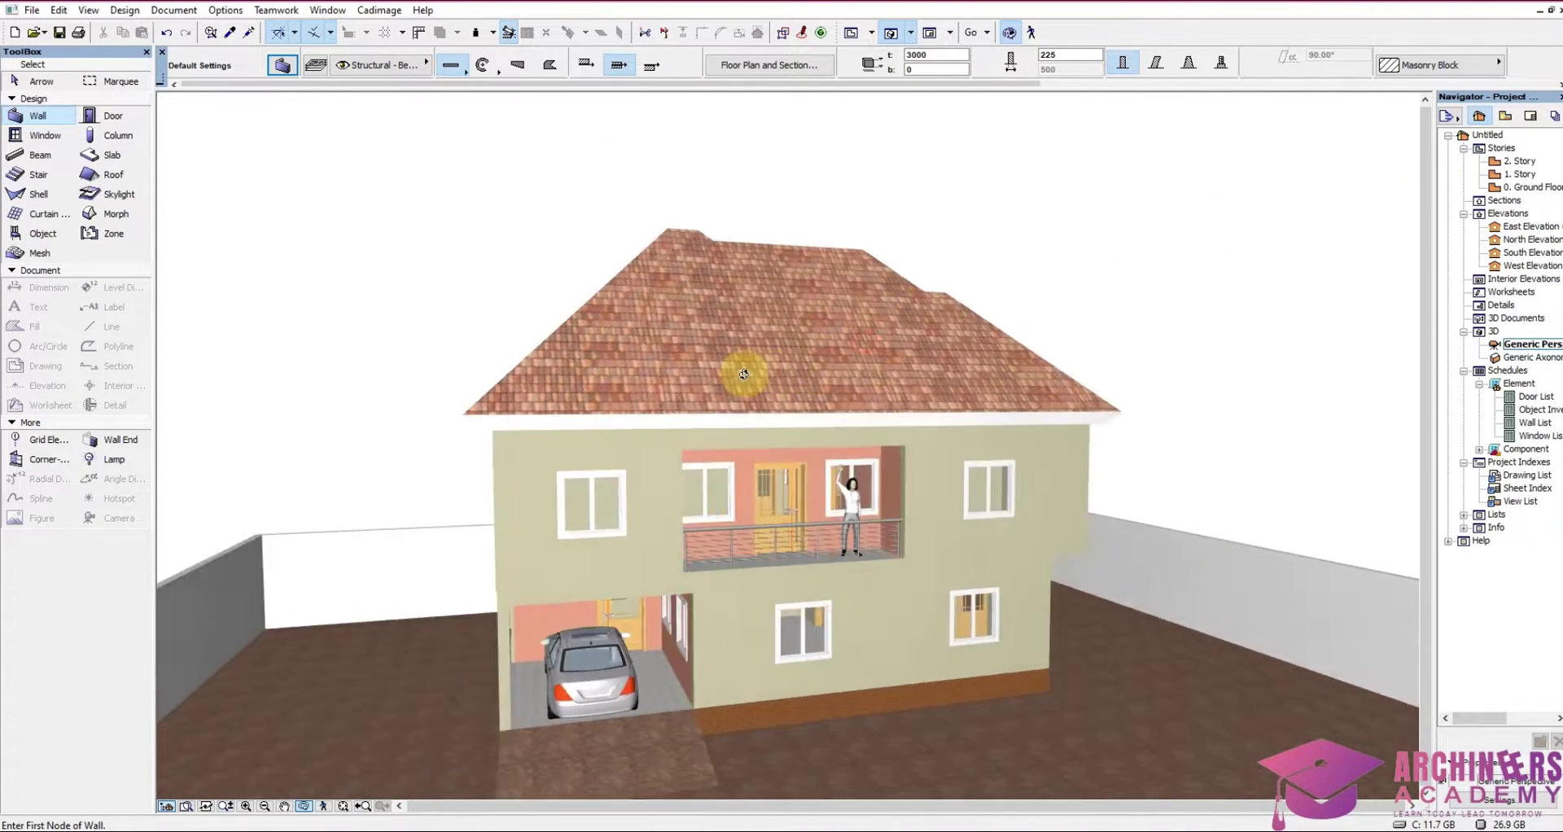
{"action": "mouse_move", "coordinate": [1193, 349]}
{"action": "left_mouse_down"}
{"action": "mouse_move", "coordinate": [635, 334]}
{"action": "mouse_move", "coordinate": [649, 349]}
{"action": "mouse_move", "coordinate": [558, 349]}
{"action": "mouse_move", "coordinate": [686, 348]}
{"action": "mouse_move", "coordinate": [447, 252]}
{"action": "mouse_move", "coordinate": [670, 364]}
{"action": "left_mouse_up"}
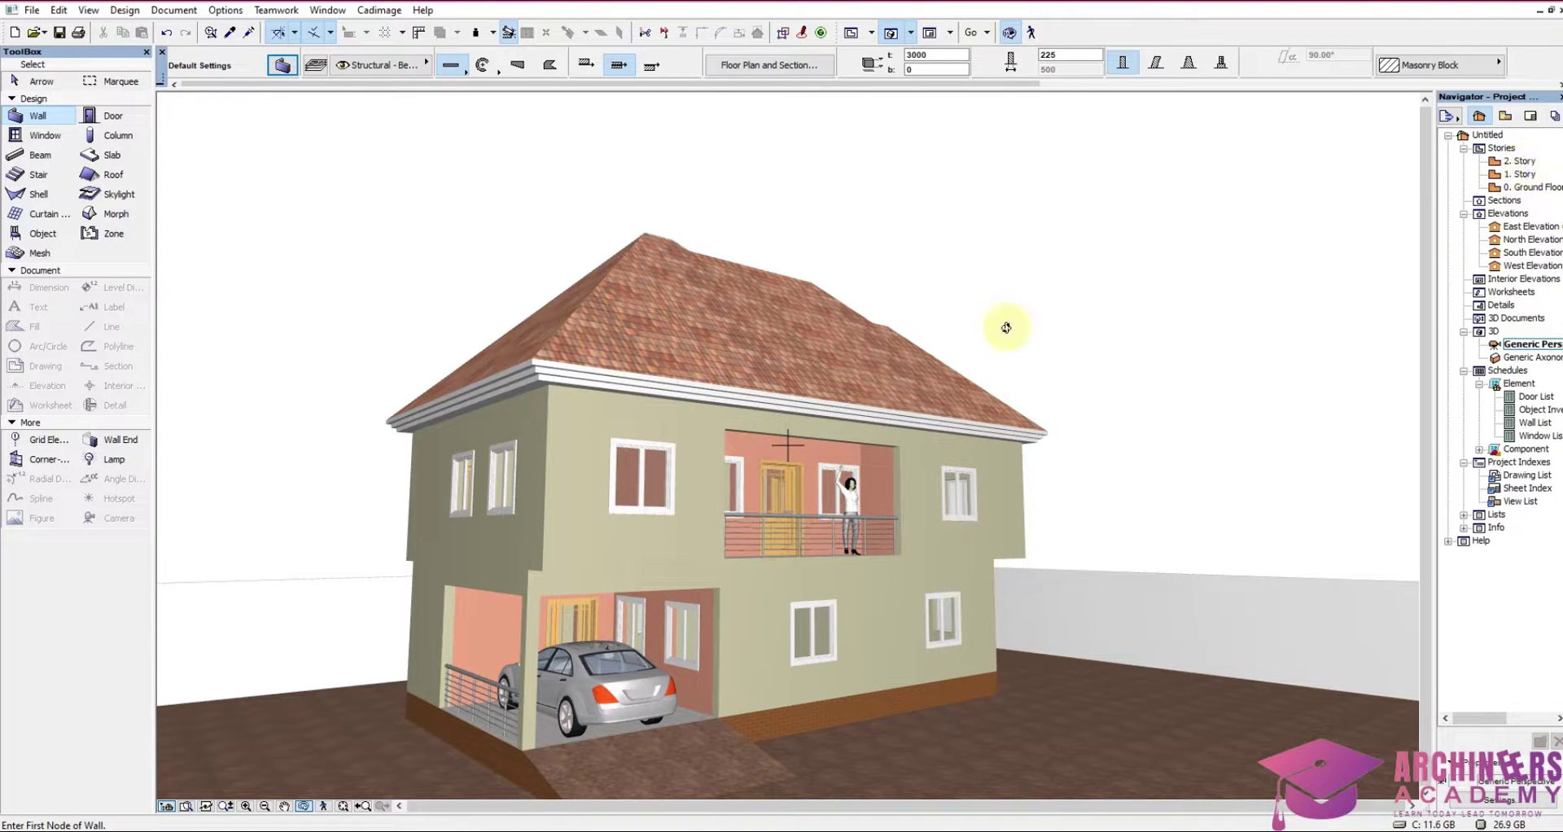
{"action": "double_click", "coordinate": [1521, 166]}
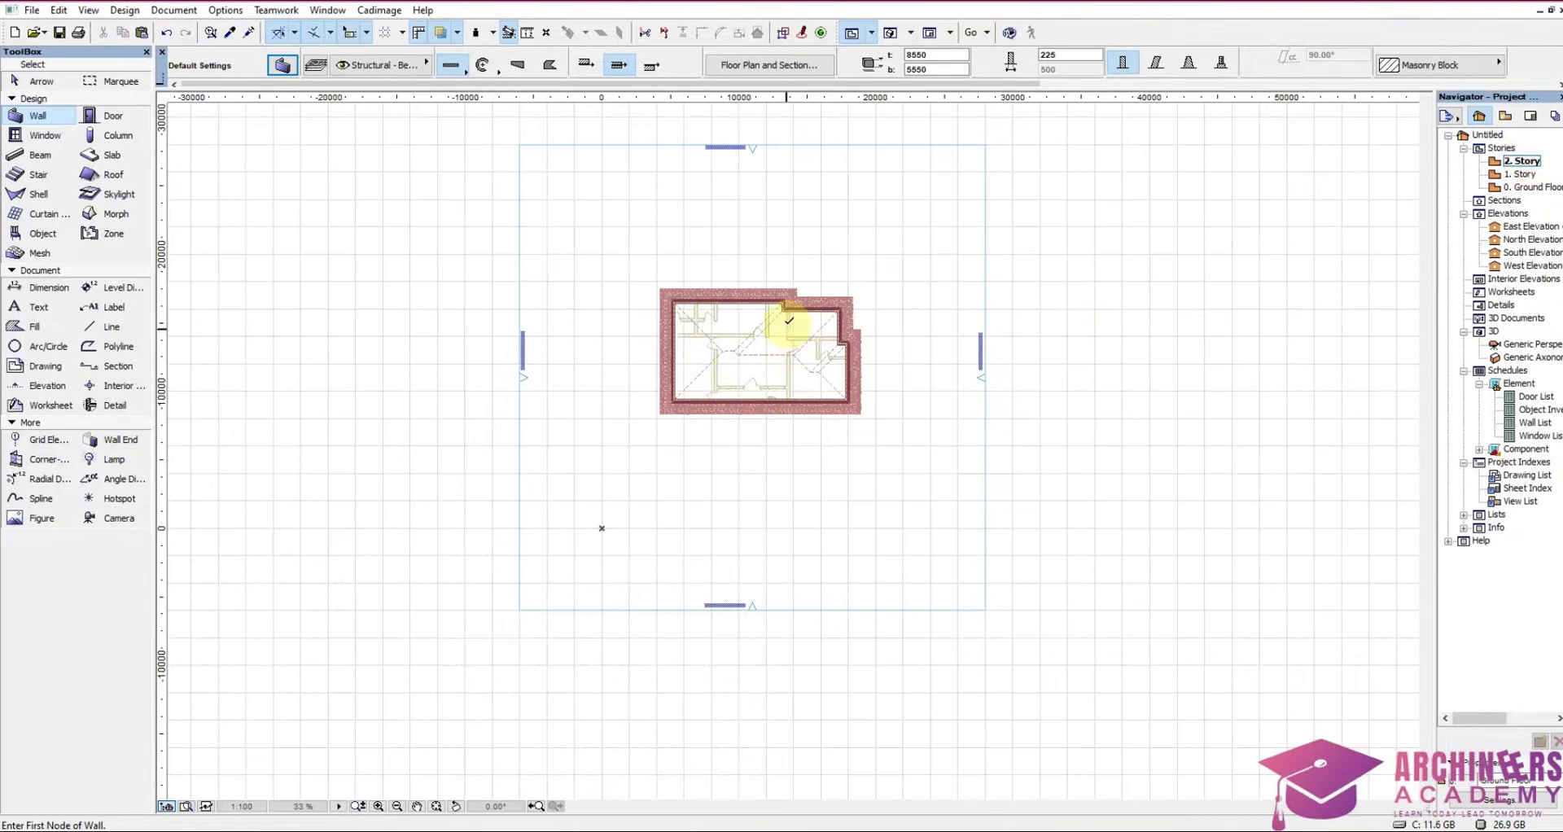
{"action": "scroll", "coordinate": [753, 332], "scroll_direction": "up", "scroll_amount": 3}
{"action": "scroll", "coordinate": [711, 344], "scroll_direction": "up", "scroll_amount": 2}
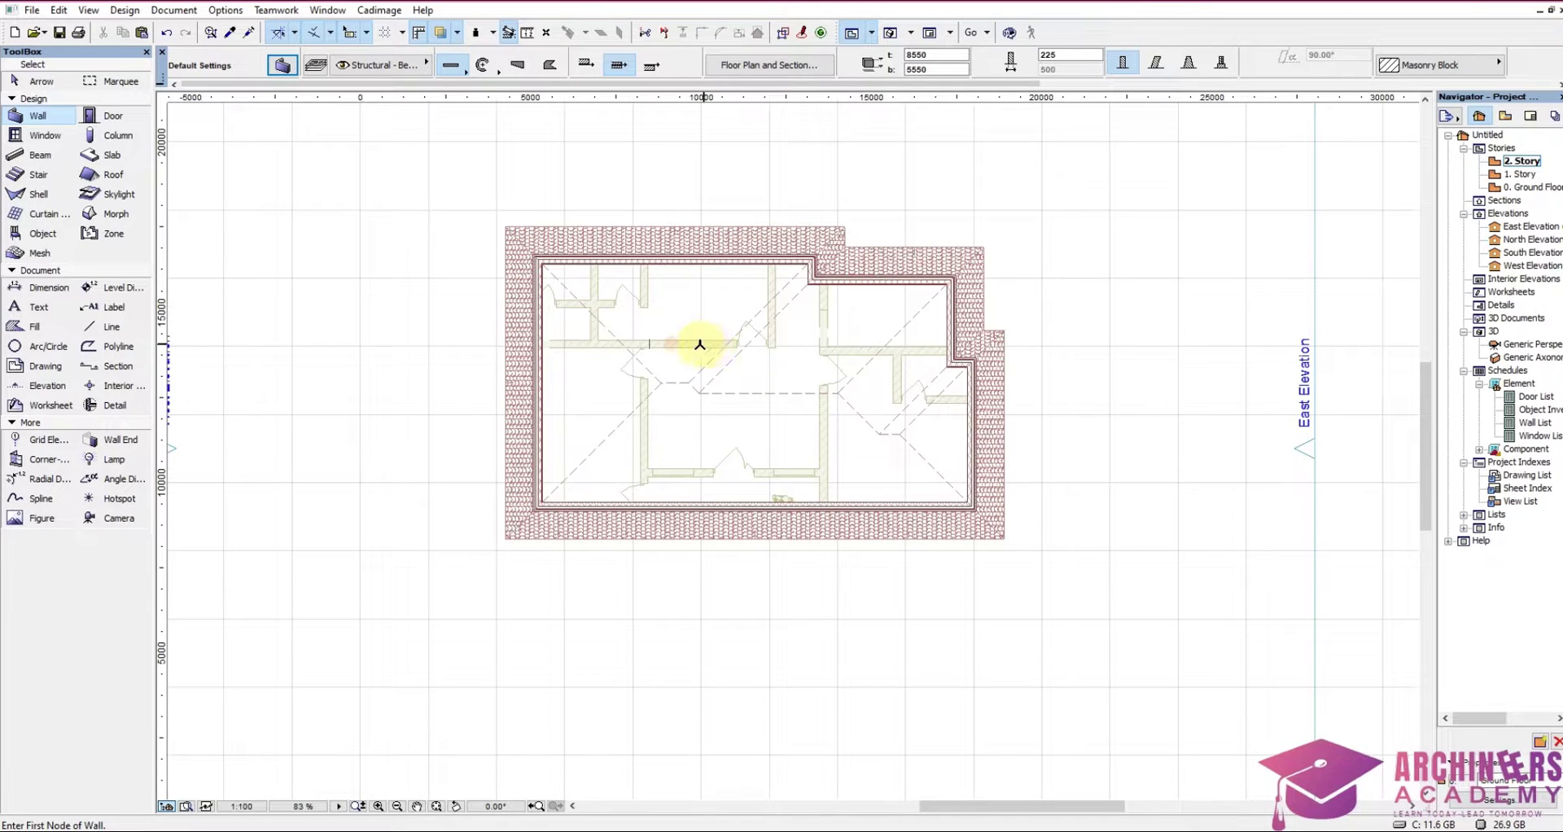
{"action": "right_click", "coordinate": [707, 684]}
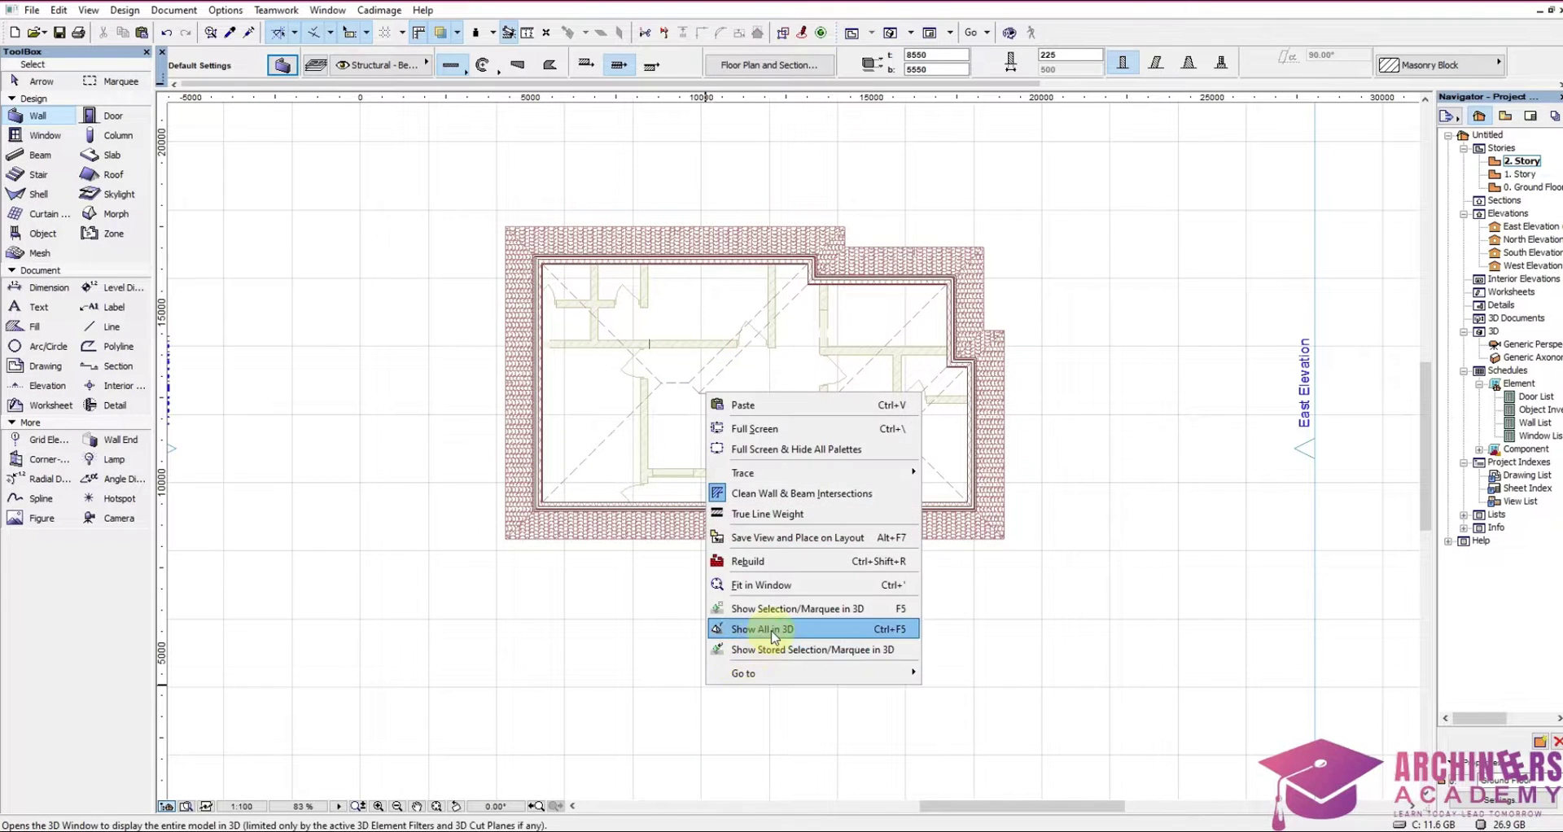
{"action": "left_click", "coordinate": [806, 633]}
{"action": "mouse_move", "coordinate": [628, 360]}
{"action": "left_mouse_down"}
{"action": "mouse_move", "coordinate": [604, 415]}
{"action": "mouse_move", "coordinate": [639, 559]}
{"action": "mouse_move", "coordinate": [1027, 458]}
{"action": "mouse_move", "coordinate": [838, 475]}
{"action": "mouse_move", "coordinate": [901, 562]}
{"action": "mouse_move", "coordinate": [761, 686]}
{"action": "mouse_move", "coordinate": [687, 436]}
{"action": "mouse_move", "coordinate": [676, 252]}
{"action": "mouse_move", "coordinate": [698, 308]}
{"action": "mouse_move", "coordinate": [831, 305]}
{"action": "left_mouse_up"}
{"action": "scroll", "coordinate": [649, 252], "scroll_direction": "up", "scroll_amount": 2}
{"action": "scroll", "coordinate": [594, 391], "scroll_direction": "up", "scroll_amount": 1}
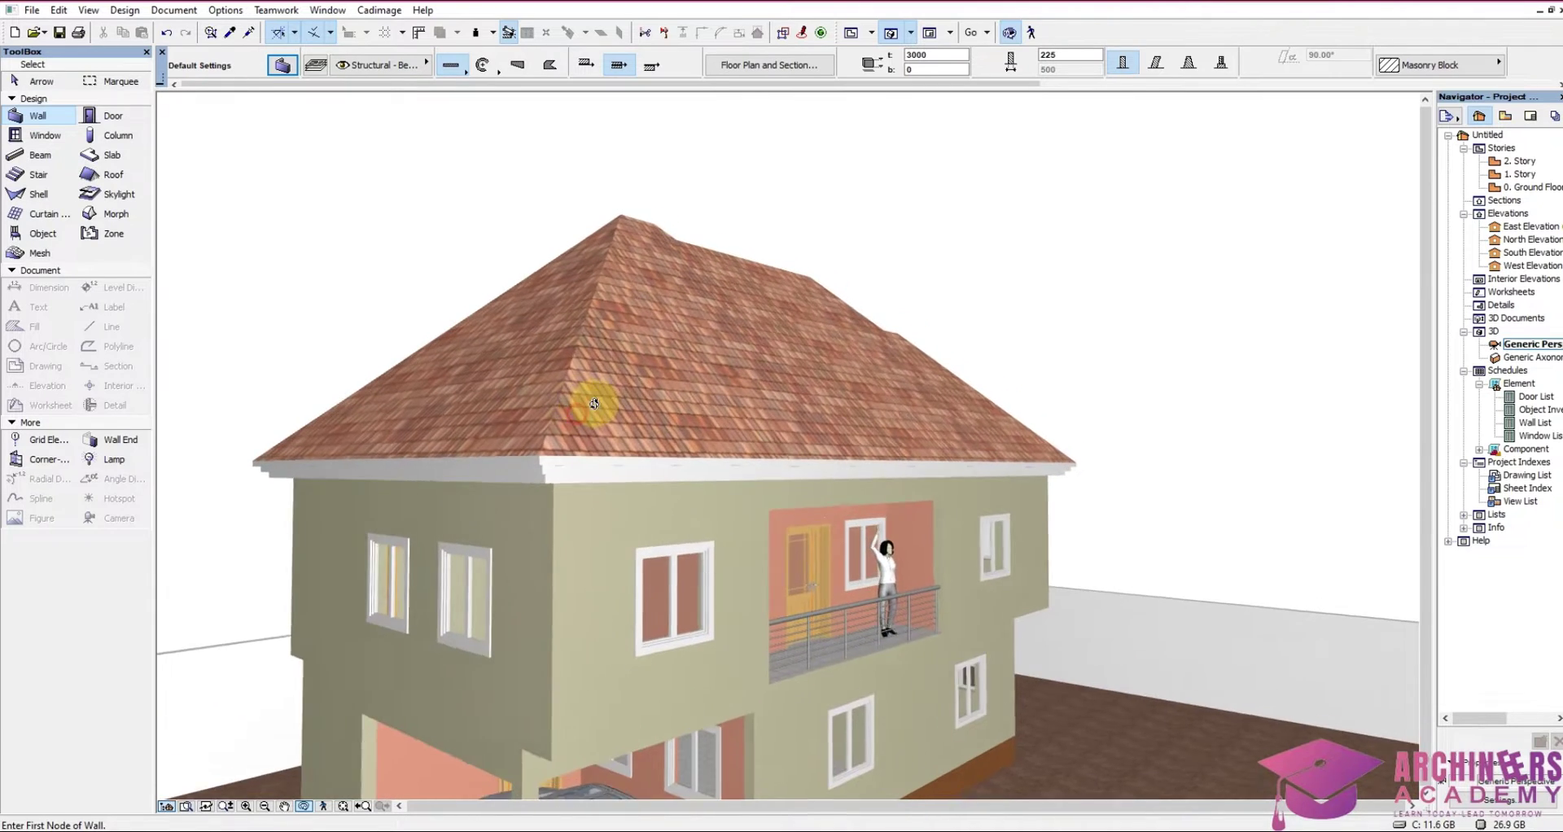
{"action": "scroll", "coordinate": [622, 393], "scroll_direction": "up", "scroll_amount": 1}
{"action": "mouse_move", "coordinate": [622, 393]}
{"action": "left_mouse_down"}
{"action": "mouse_move", "coordinate": [594, 297]}
{"action": "mouse_move", "coordinate": [597, 364]}
{"action": "mouse_move", "coordinate": [408, 290]}
{"action": "mouse_move", "coordinate": [438, 374]}
{"action": "mouse_move", "coordinate": [541, 252]}
{"action": "mouse_move", "coordinate": [726, 245]}
{"action": "mouse_move", "coordinate": [660, 326]}
{"action": "mouse_move", "coordinate": [506, 339]}
{"action": "mouse_move", "coordinate": [677, 356]}
{"action": "mouse_move", "coordinate": [729, 394]}
{"action": "mouse_move", "coordinate": [698, 436]}
{"action": "mouse_move", "coordinate": [670, 437]}
{"action": "left_mouse_up"}
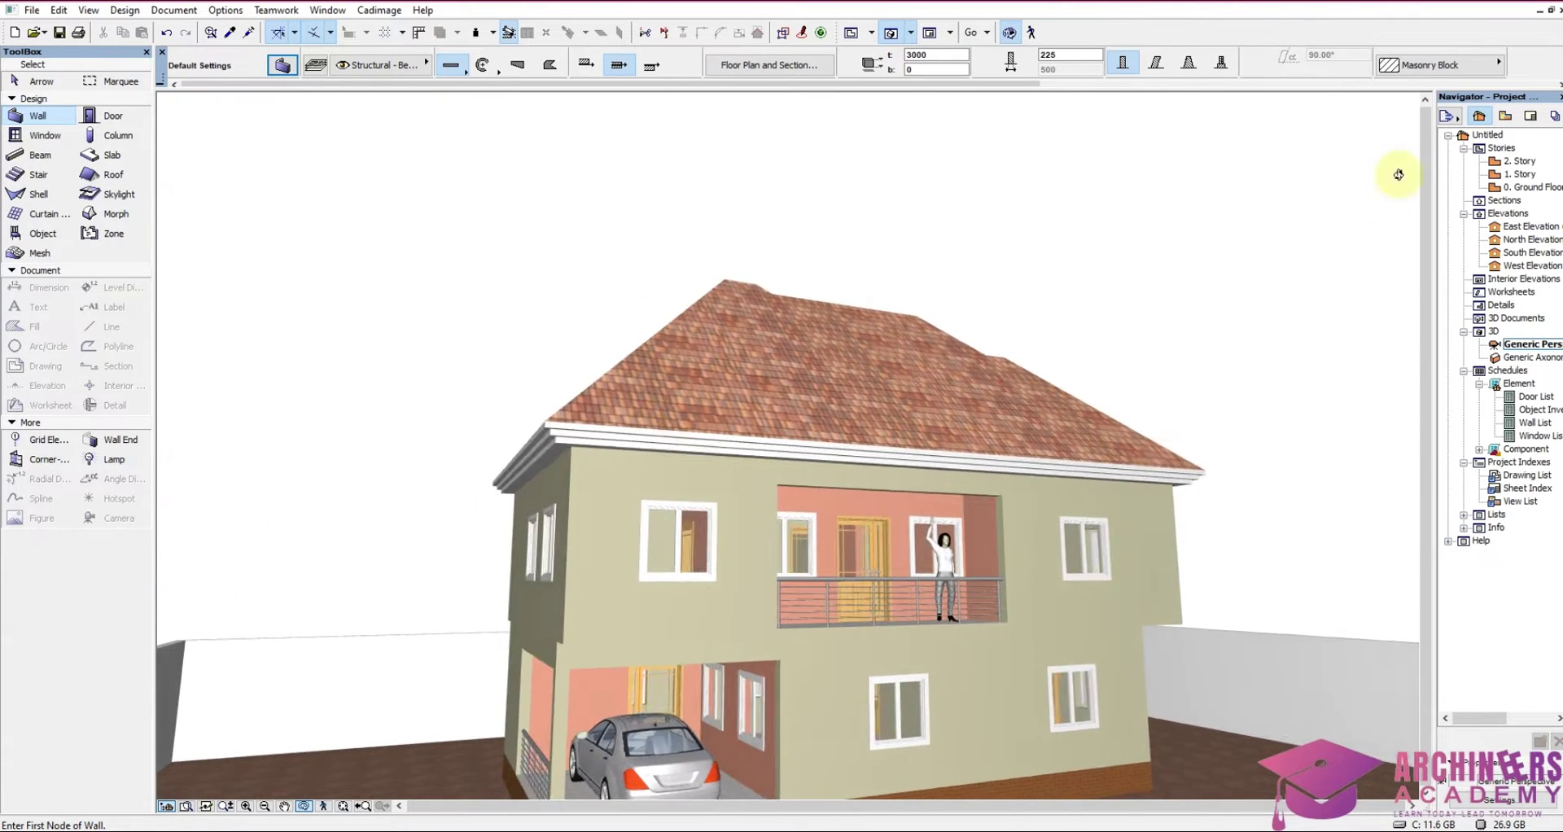
- On the 2. Story plan, select the roof and open its Cadimage Roof Coverings settings
{"action": "double_click", "coordinate": [1521, 162]}
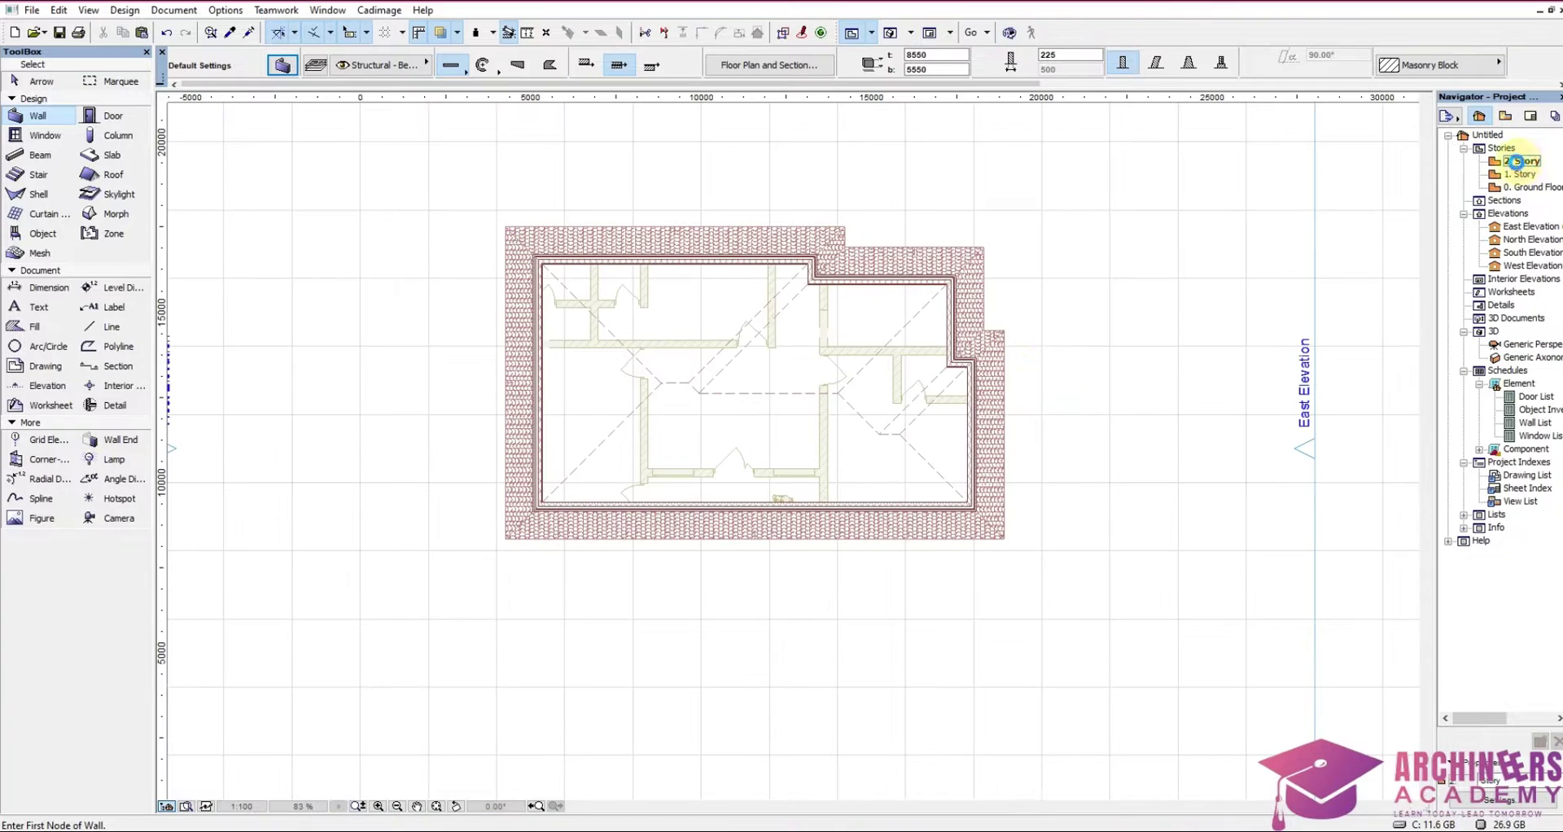
{"action": "left_click", "coordinate": [659, 385]}
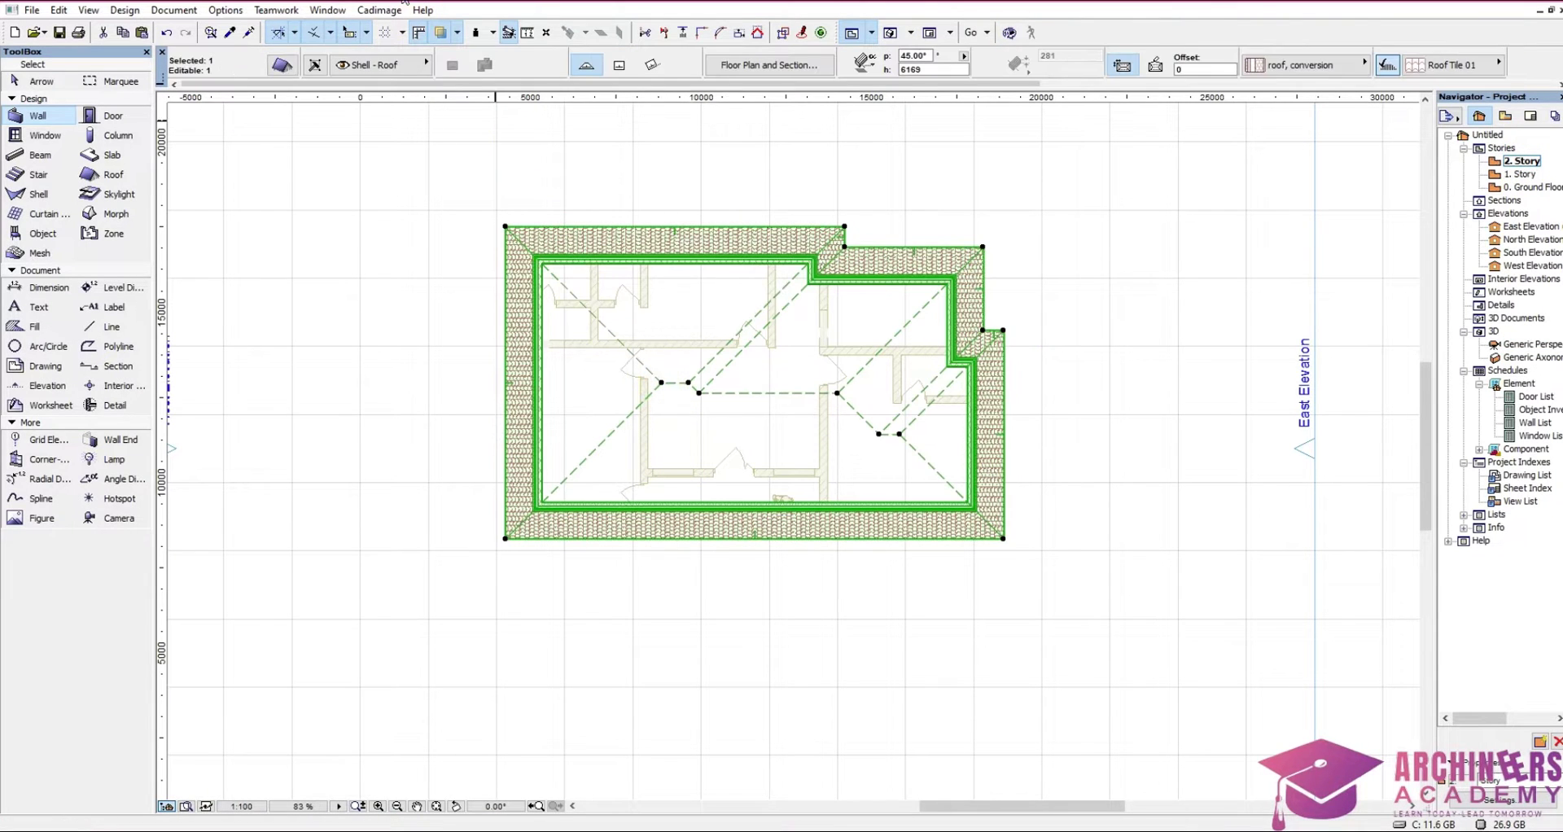
{"action": "left_click", "coordinate": [370, 11]}
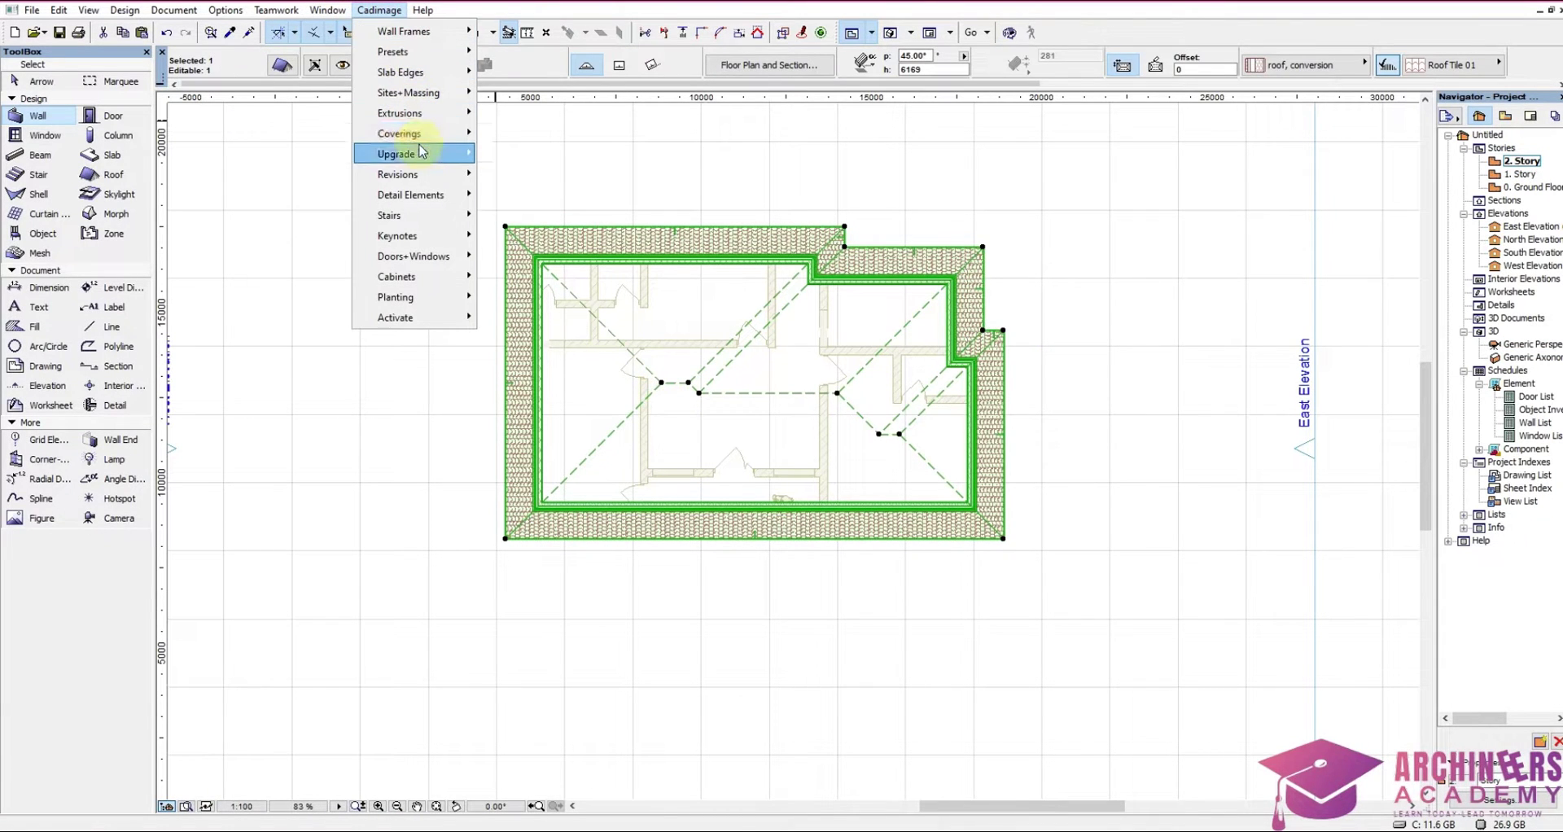
{"action": "mouse_move", "coordinate": [400, 134]}
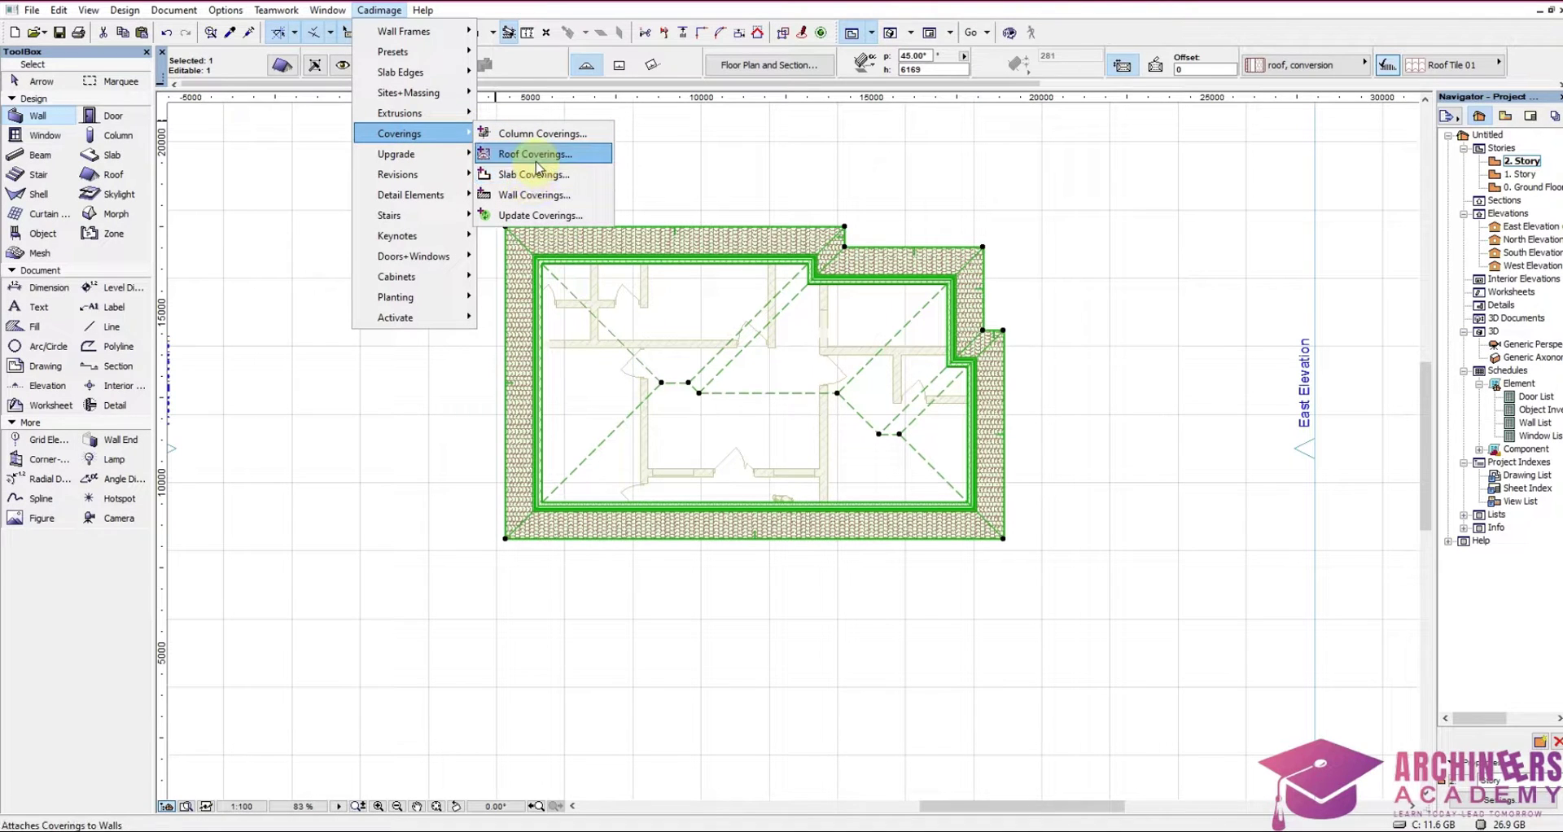
{"action": "left_click", "coordinate": [537, 156]}
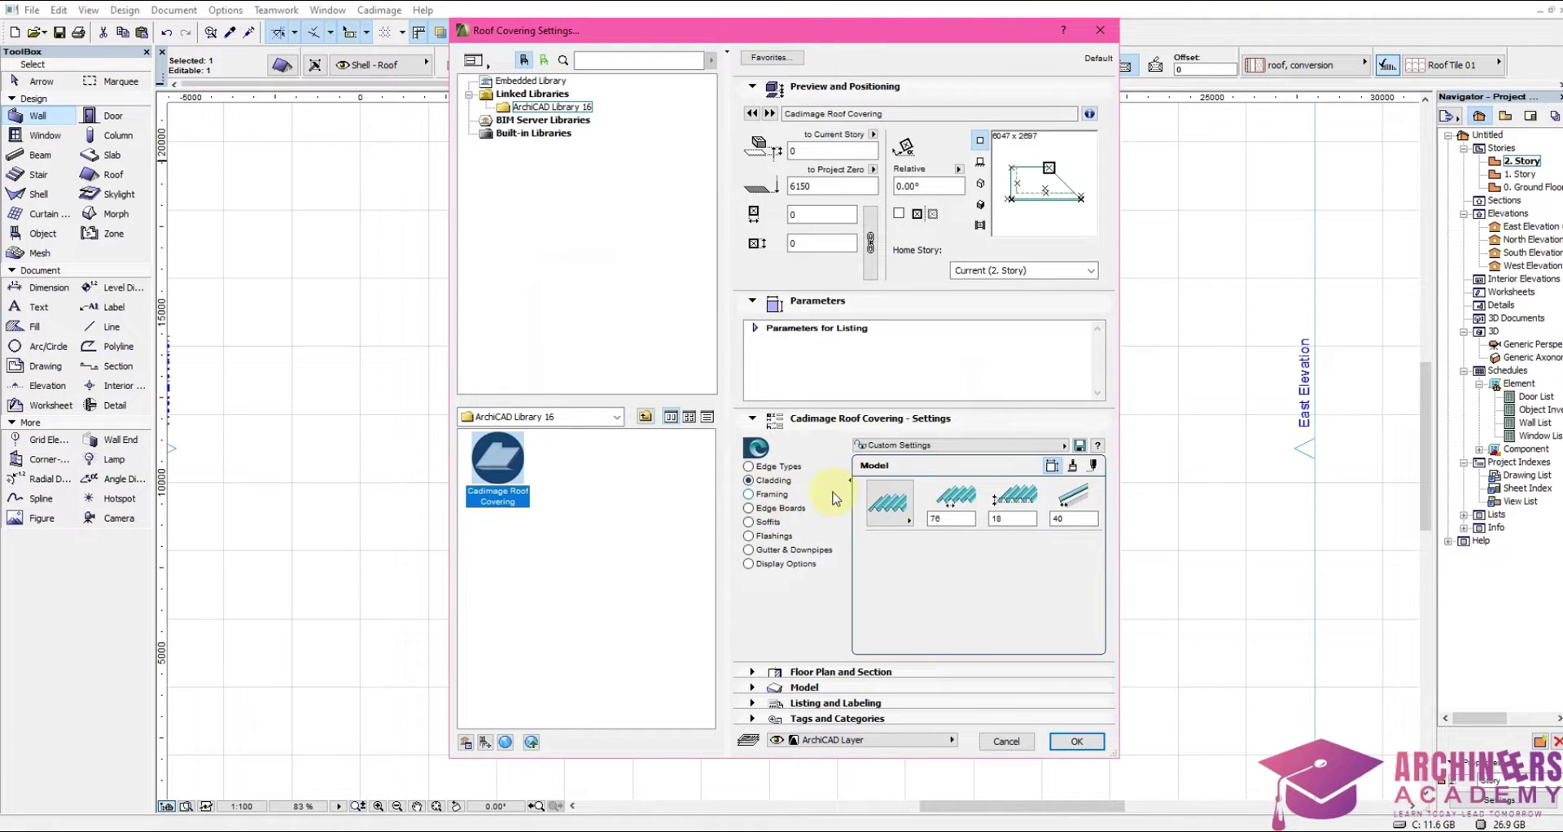
- Choose Corrugate cladding and enter spacing 100 and corrugation height 25
{"action": "left_click", "coordinate": [890, 511]}
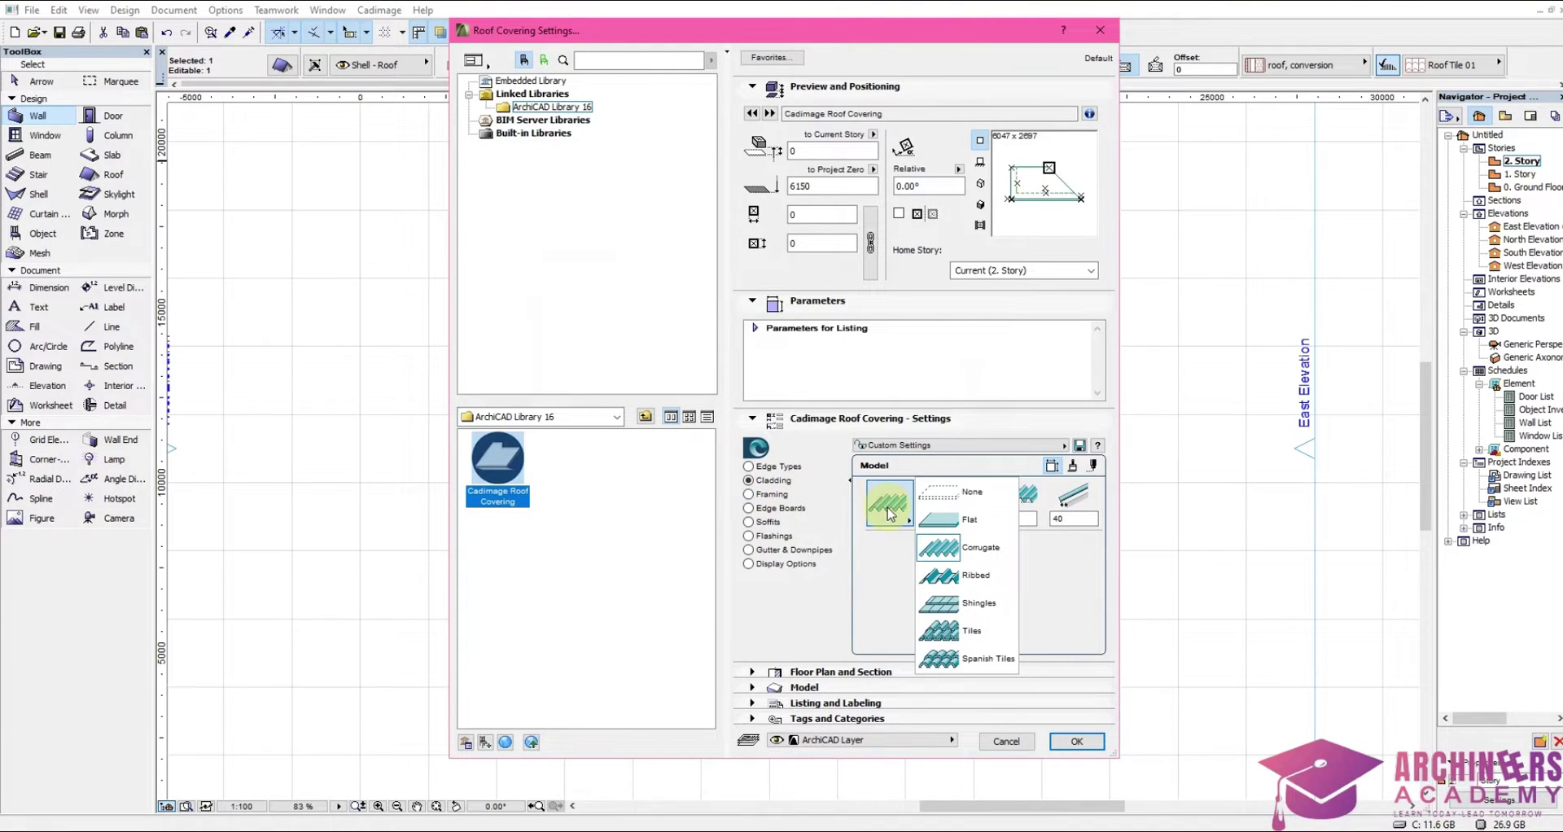
{"action": "left_click", "coordinate": [991, 575]}
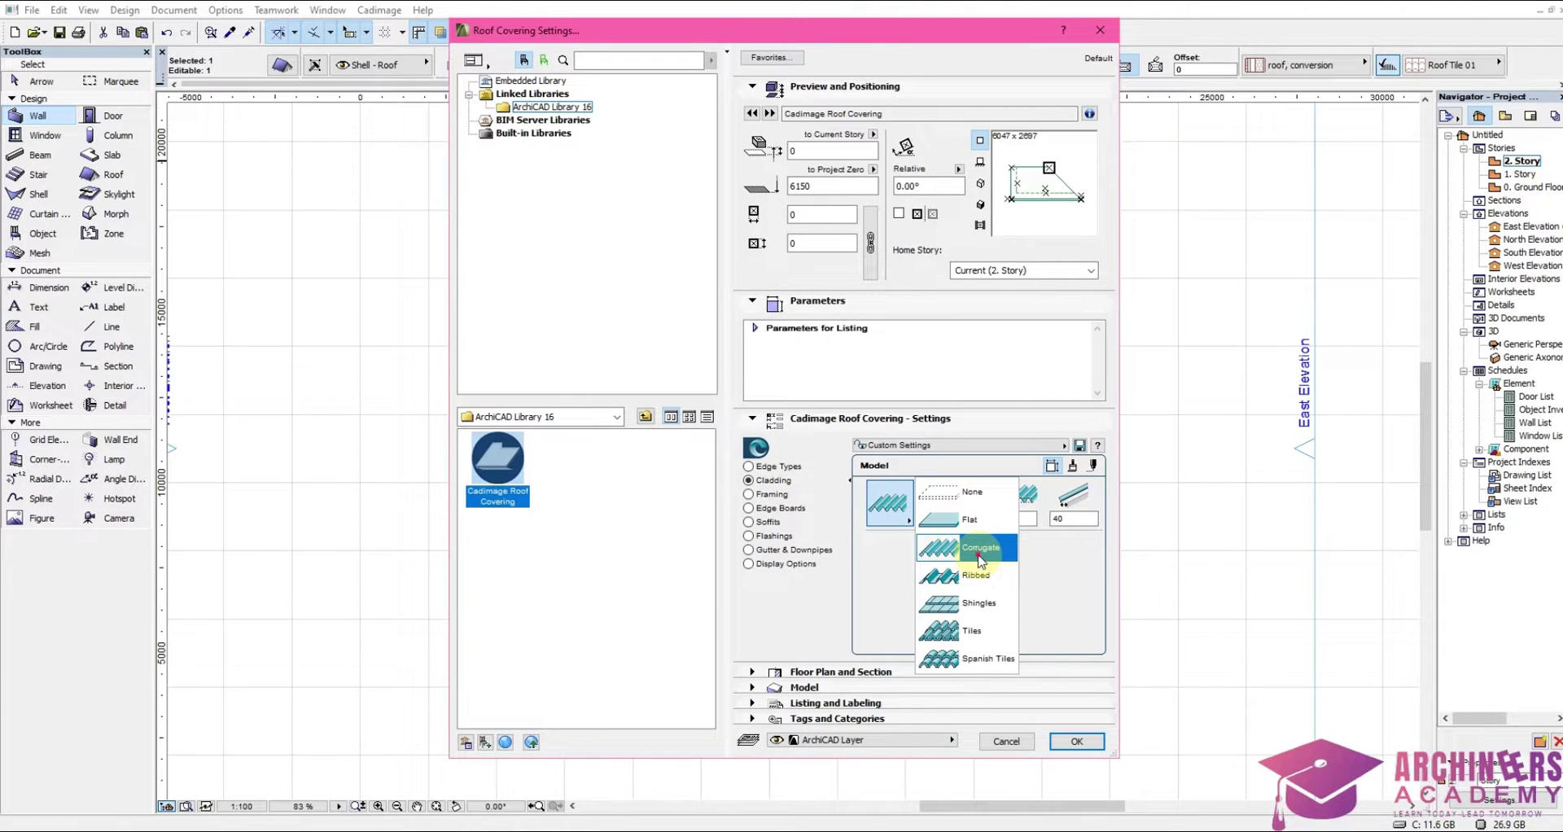
{"action": "left_click", "coordinate": [980, 550]}
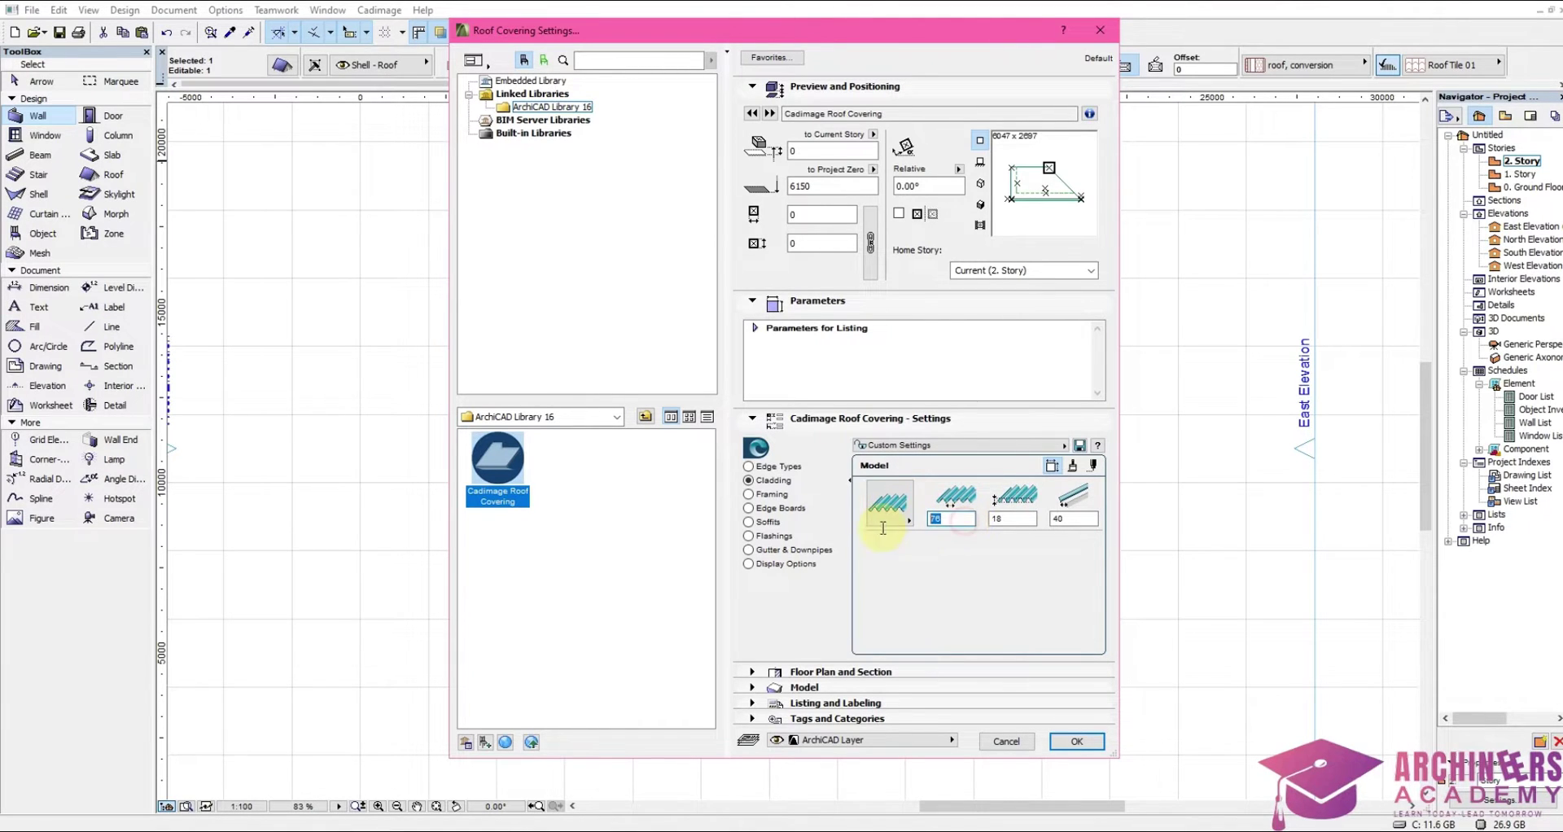
{"action": "type", "text": "100"}
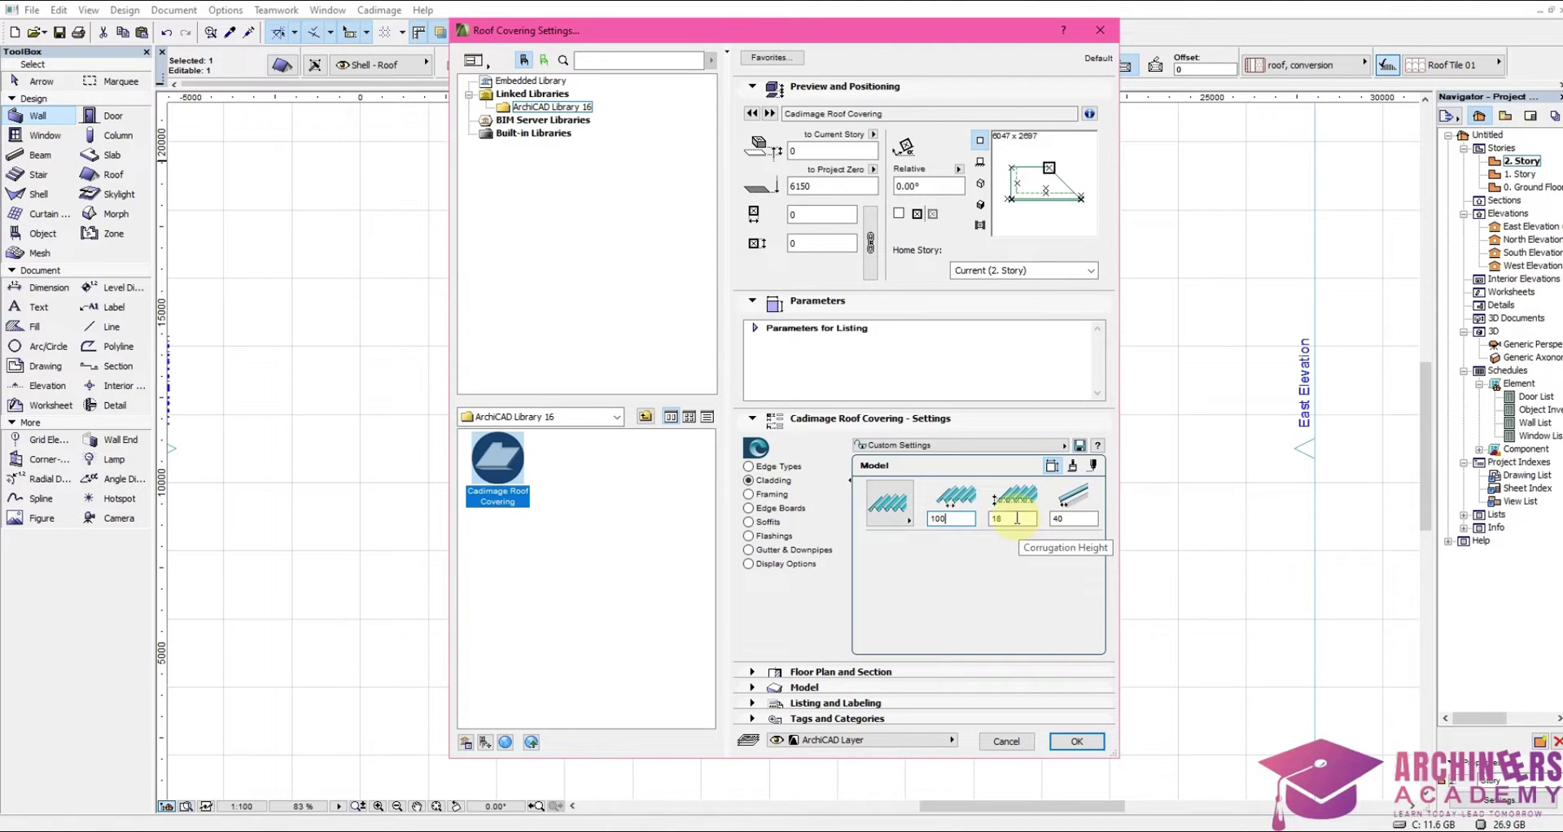
{"action": "left_click", "coordinate": [1016, 519]}
{"action": "type", "text": "5"}
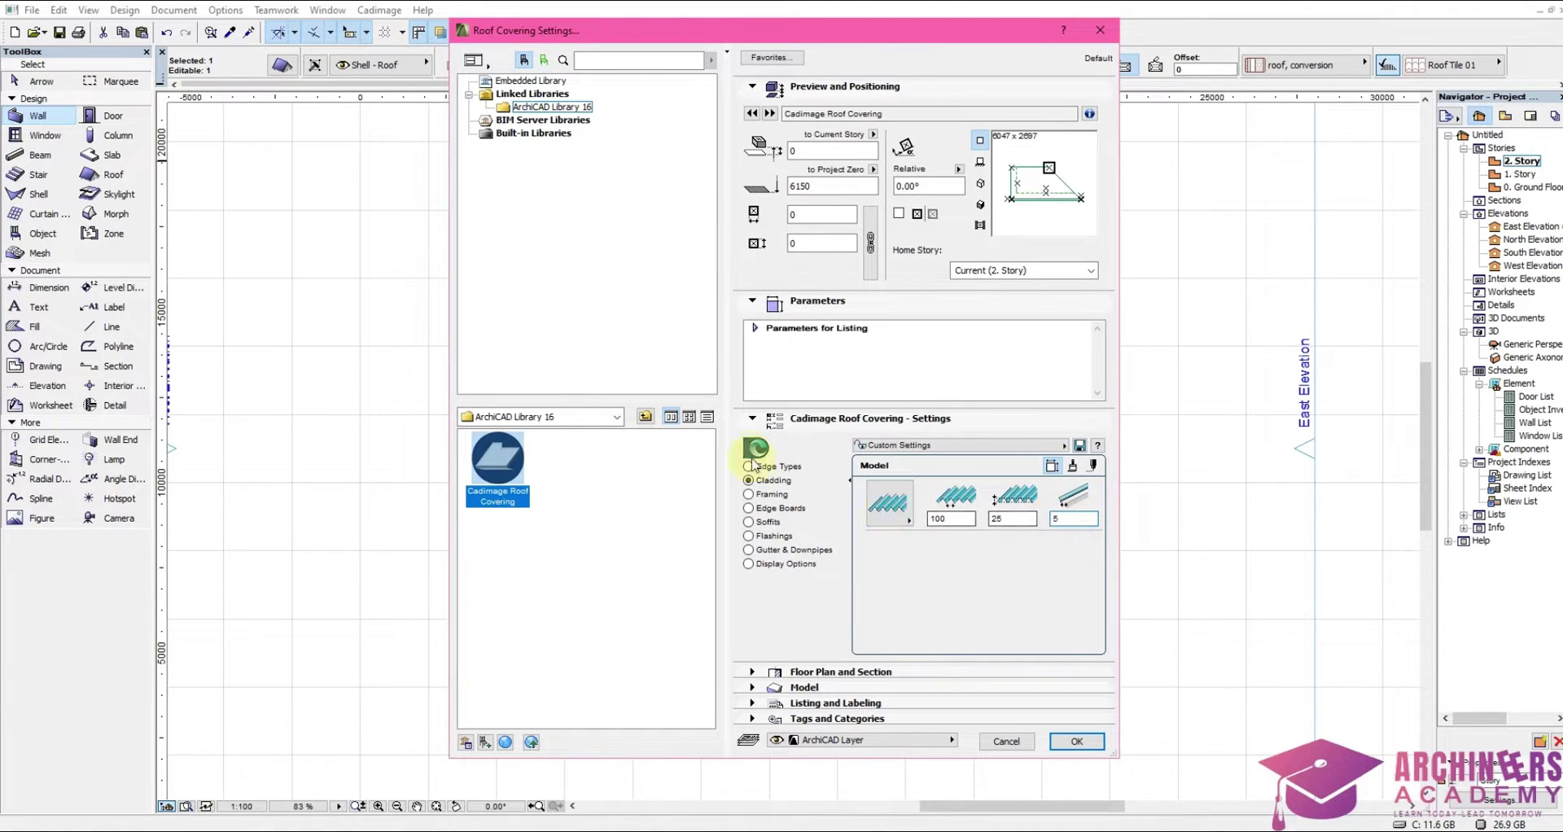
- Review the roof component sections and pick a fascia edge gutter and an external raking edge gutter
{"action": "left_click", "coordinate": [771, 494]}
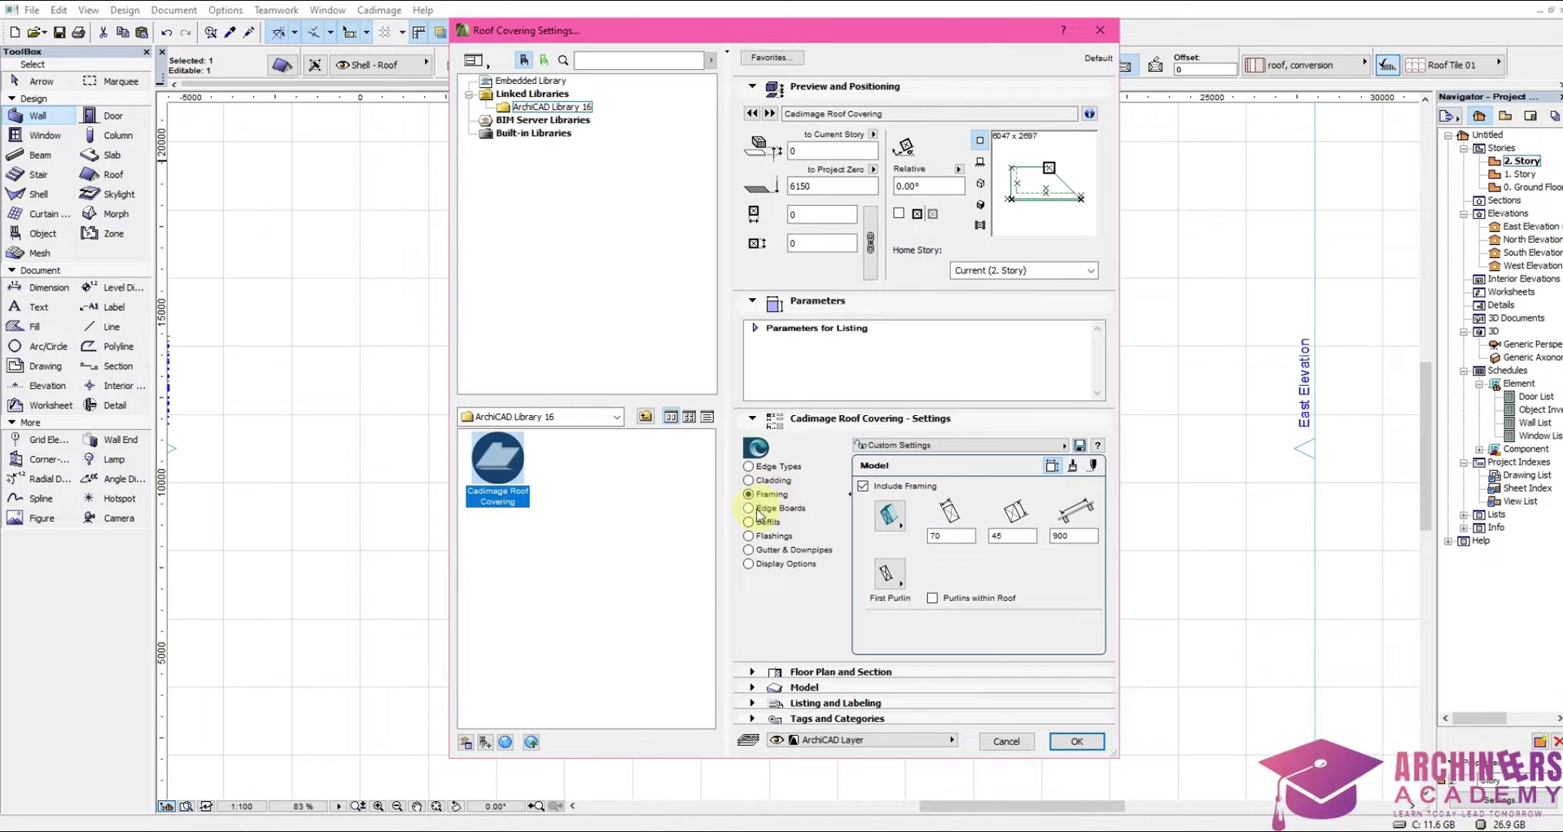
{"action": "left_click", "coordinate": [768, 510]}
{"action": "left_click", "coordinate": [774, 525]}
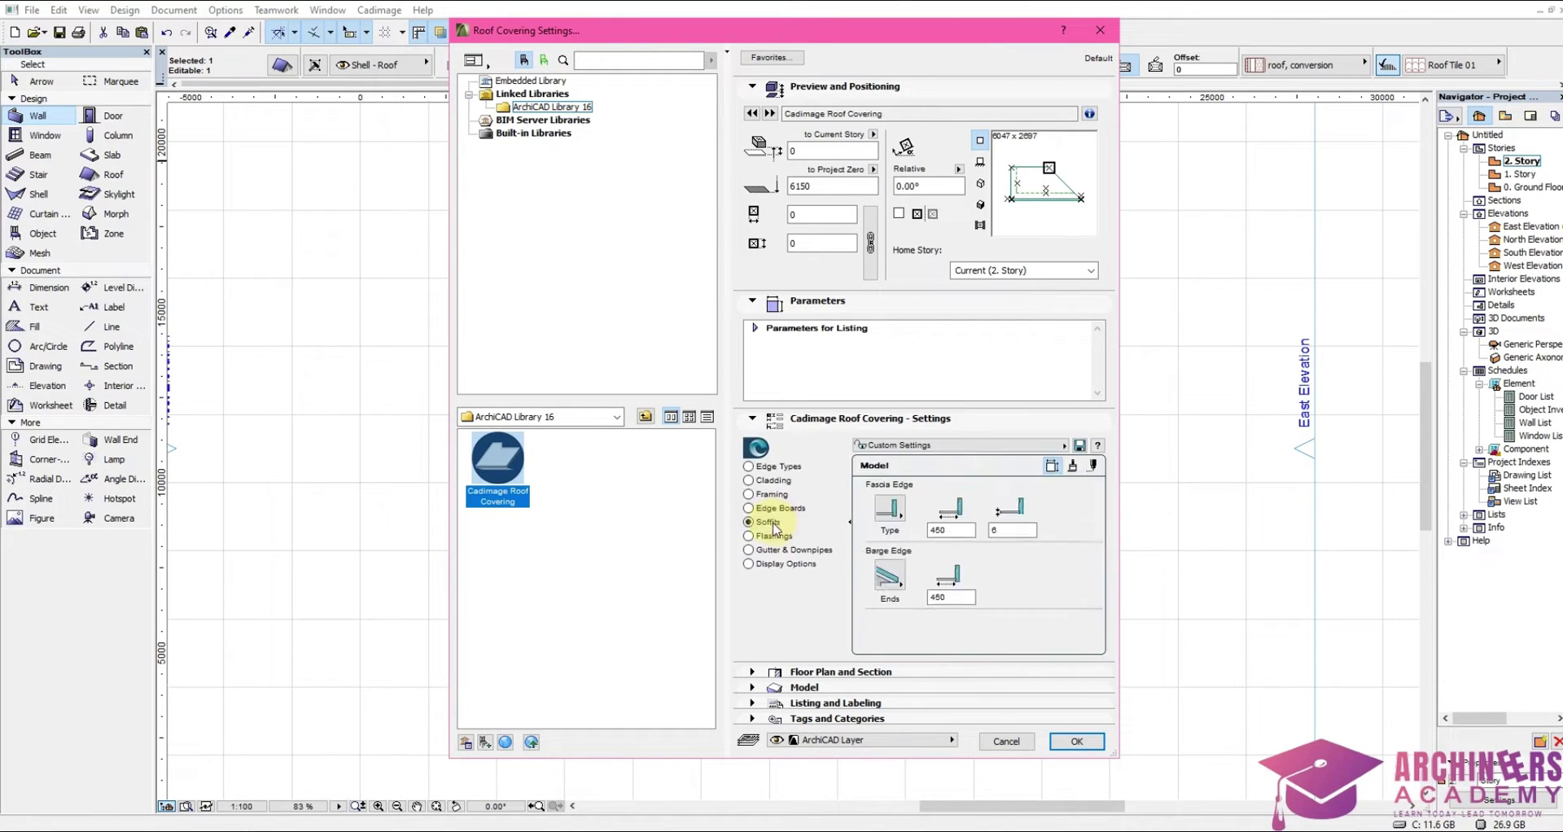
{"action": "left_click", "coordinate": [774, 537]}
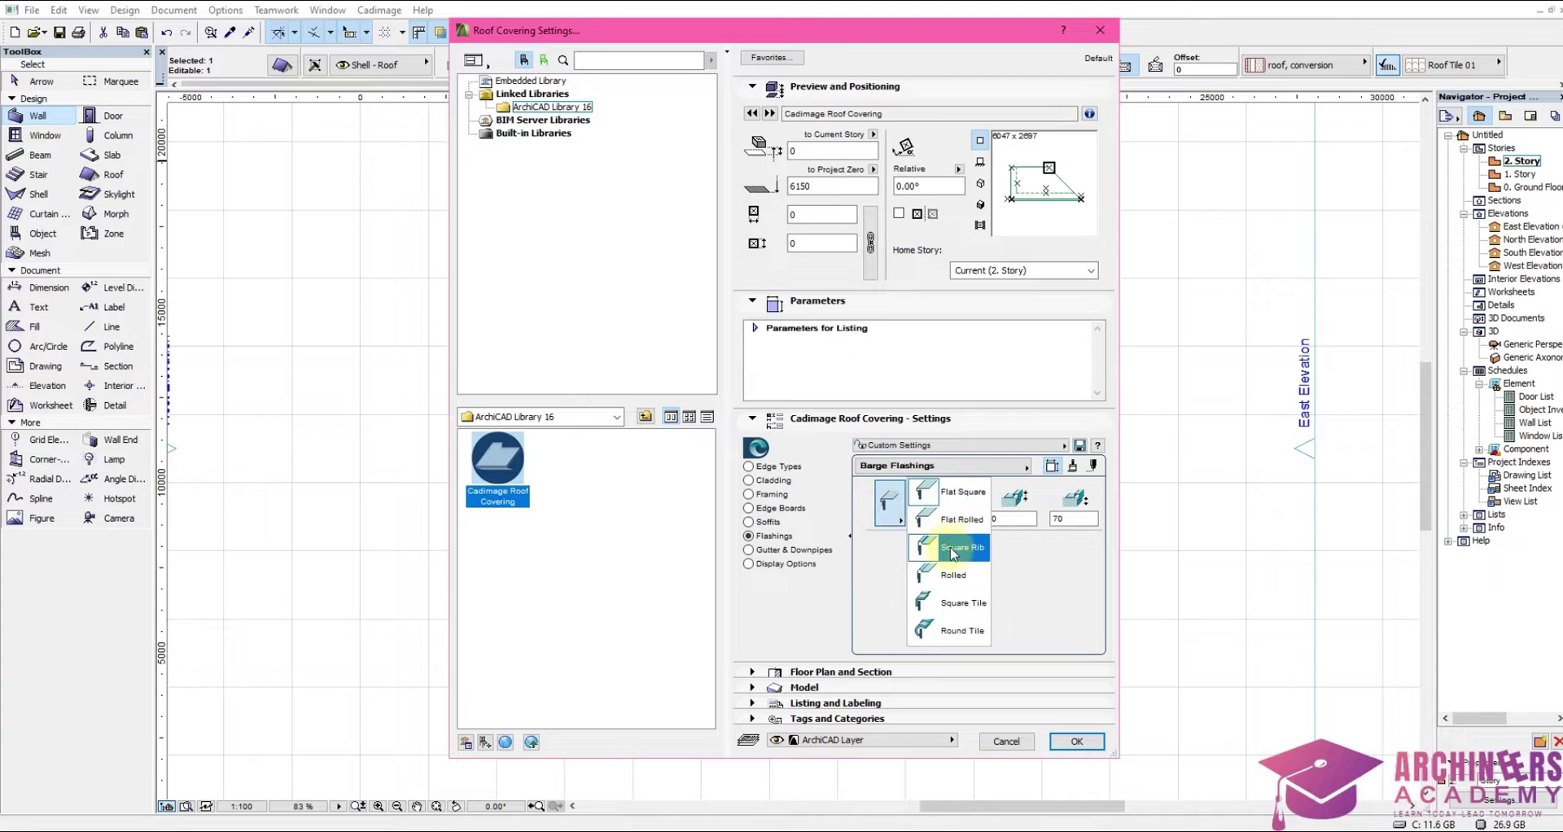
{"action": "left_click", "coordinate": [805, 556]}
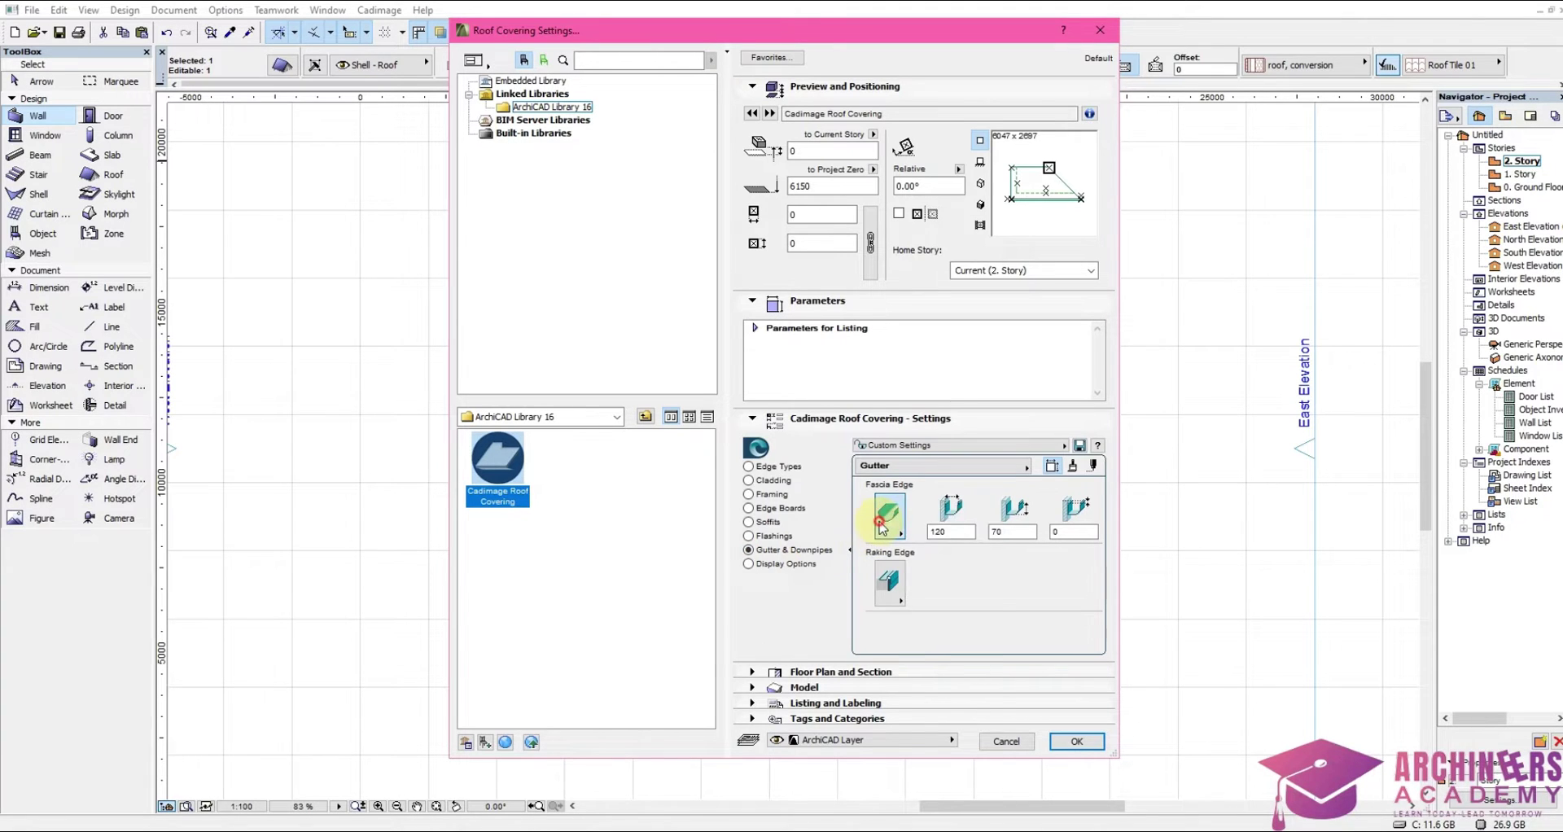
{"action": "left_click", "coordinate": [889, 515]}
{"action": "left_click", "coordinate": [958, 588]}
{"action": "left_click", "coordinate": [889, 580]}
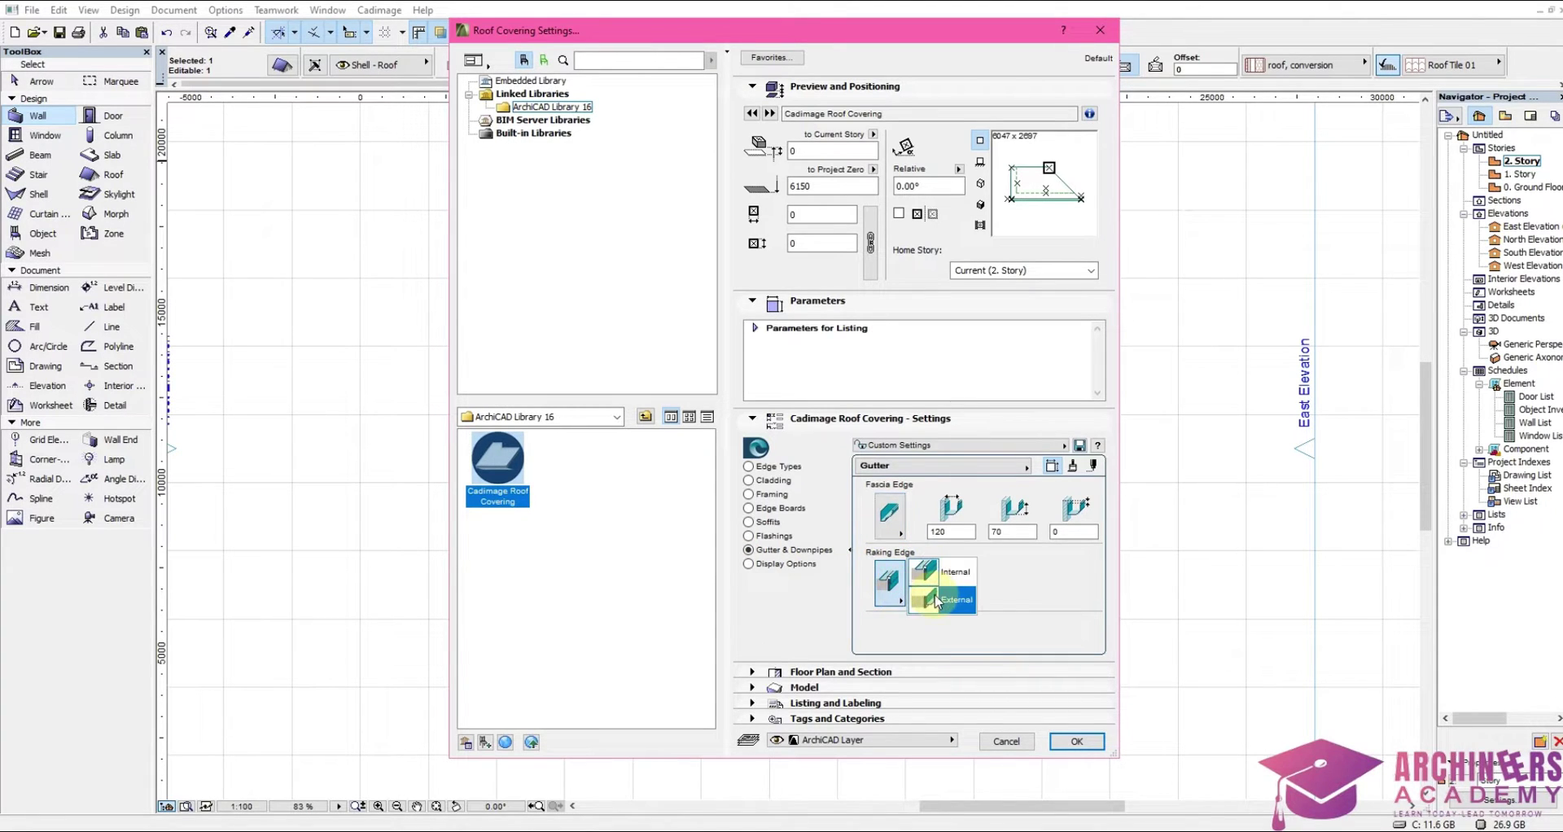
{"action": "left_click", "coordinate": [936, 594]}
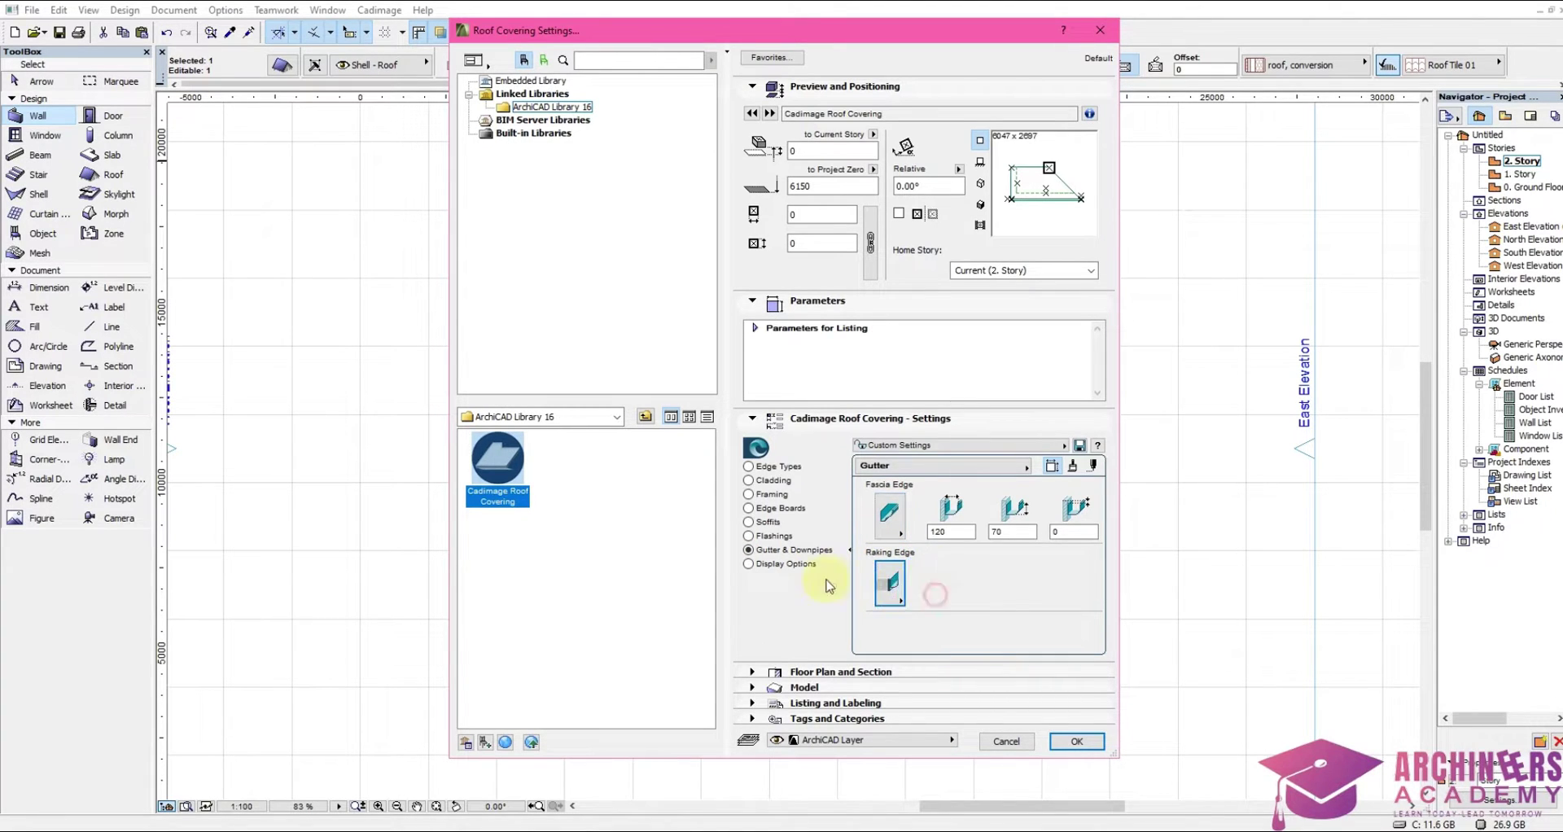
{"action": "left_click", "coordinate": [769, 482]}
- Set the cladding material to Paint-04 and keep Paint-01 for the framing
{"action": "left_click", "coordinate": [1079, 472]}
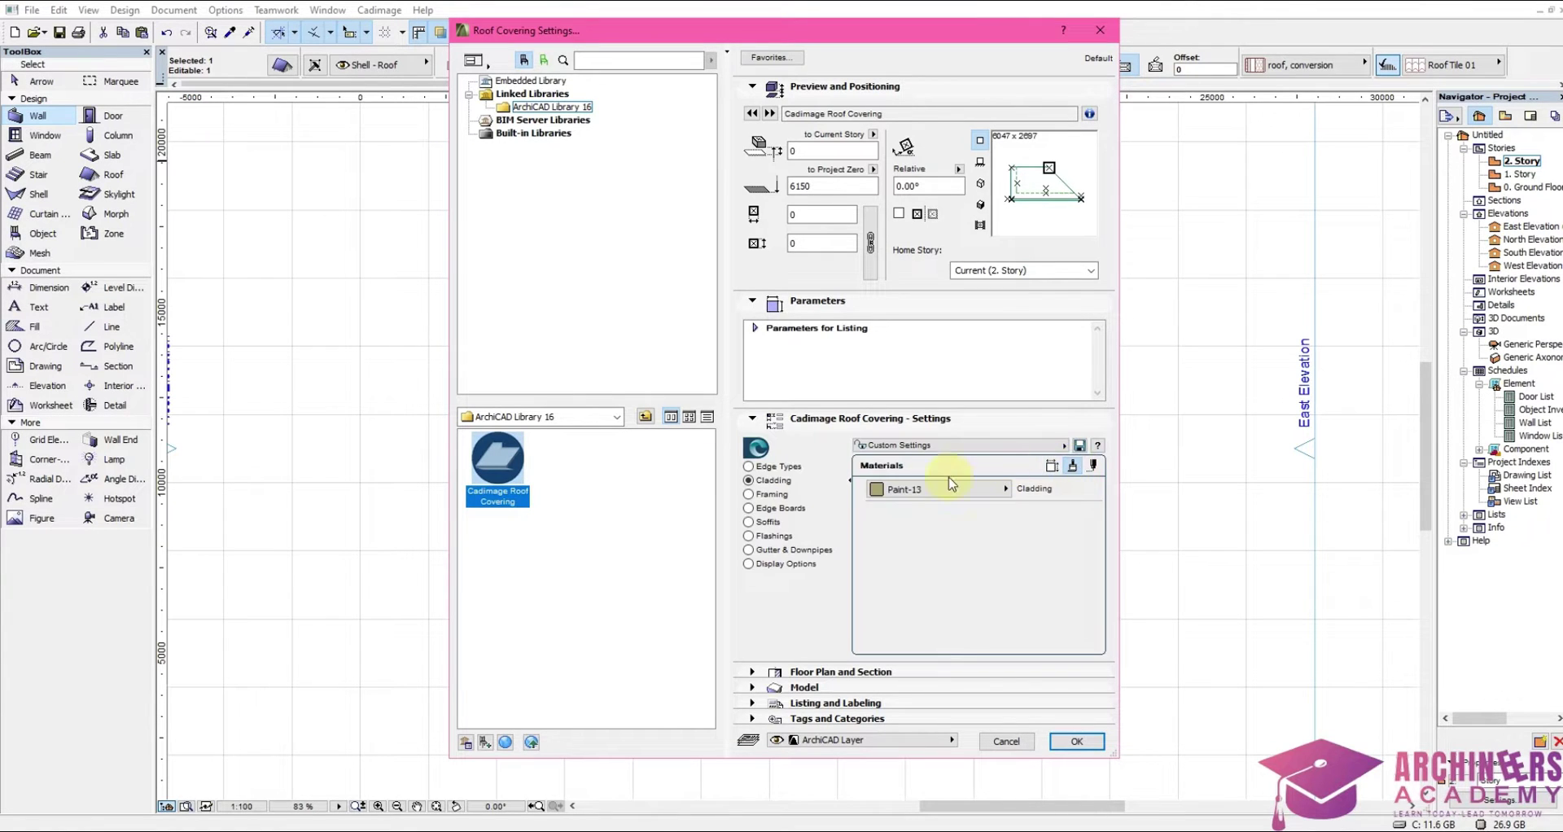
{"action": "left_click", "coordinate": [945, 489]}
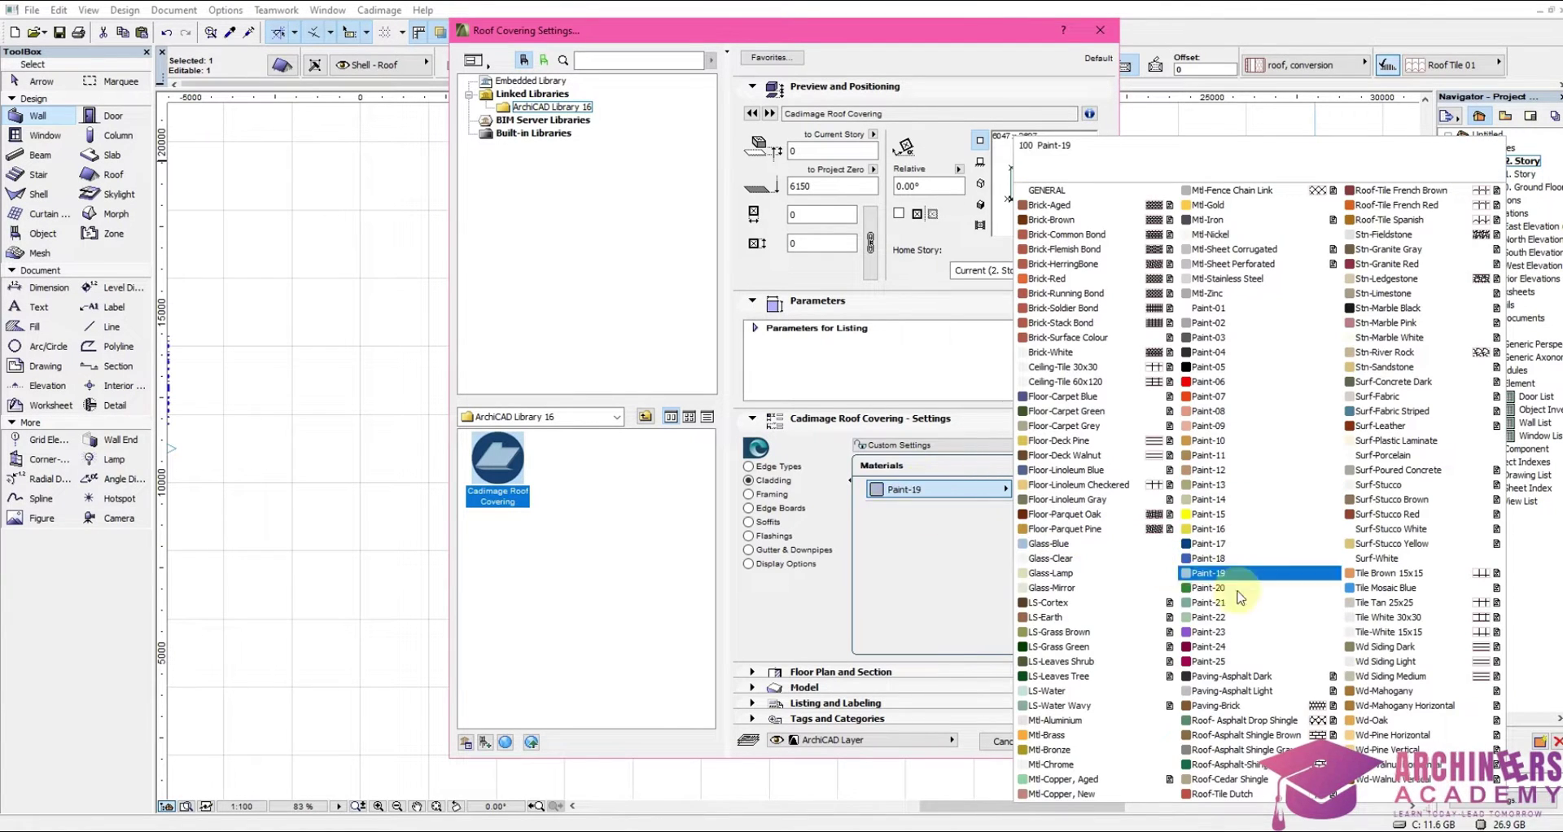
{"action": "left_click", "coordinate": [1209, 352]}
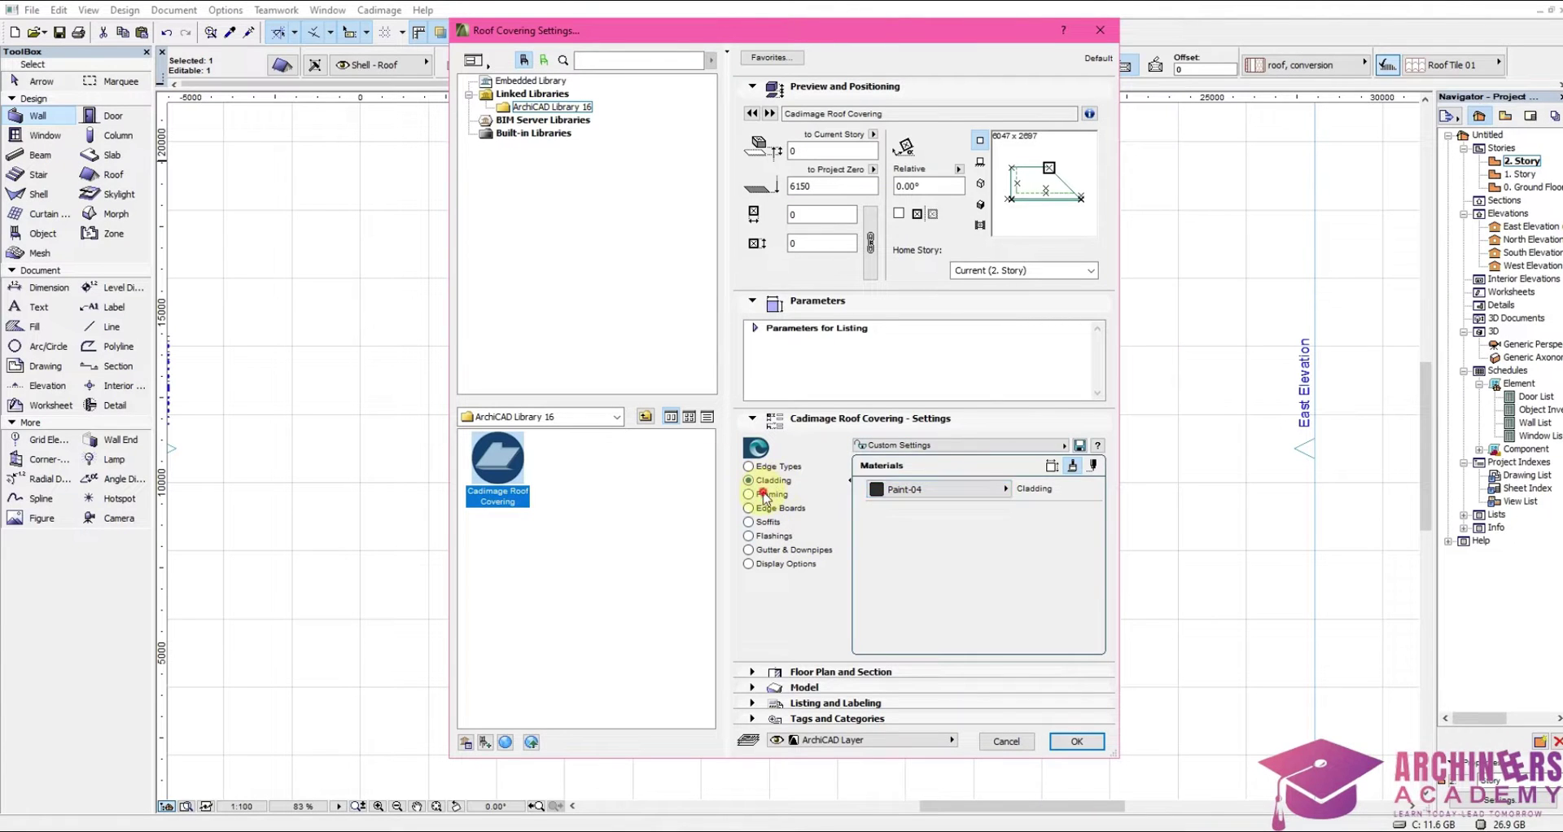
{"action": "left_click", "coordinate": [765, 494]}
{"action": "left_click", "coordinate": [904, 489]}
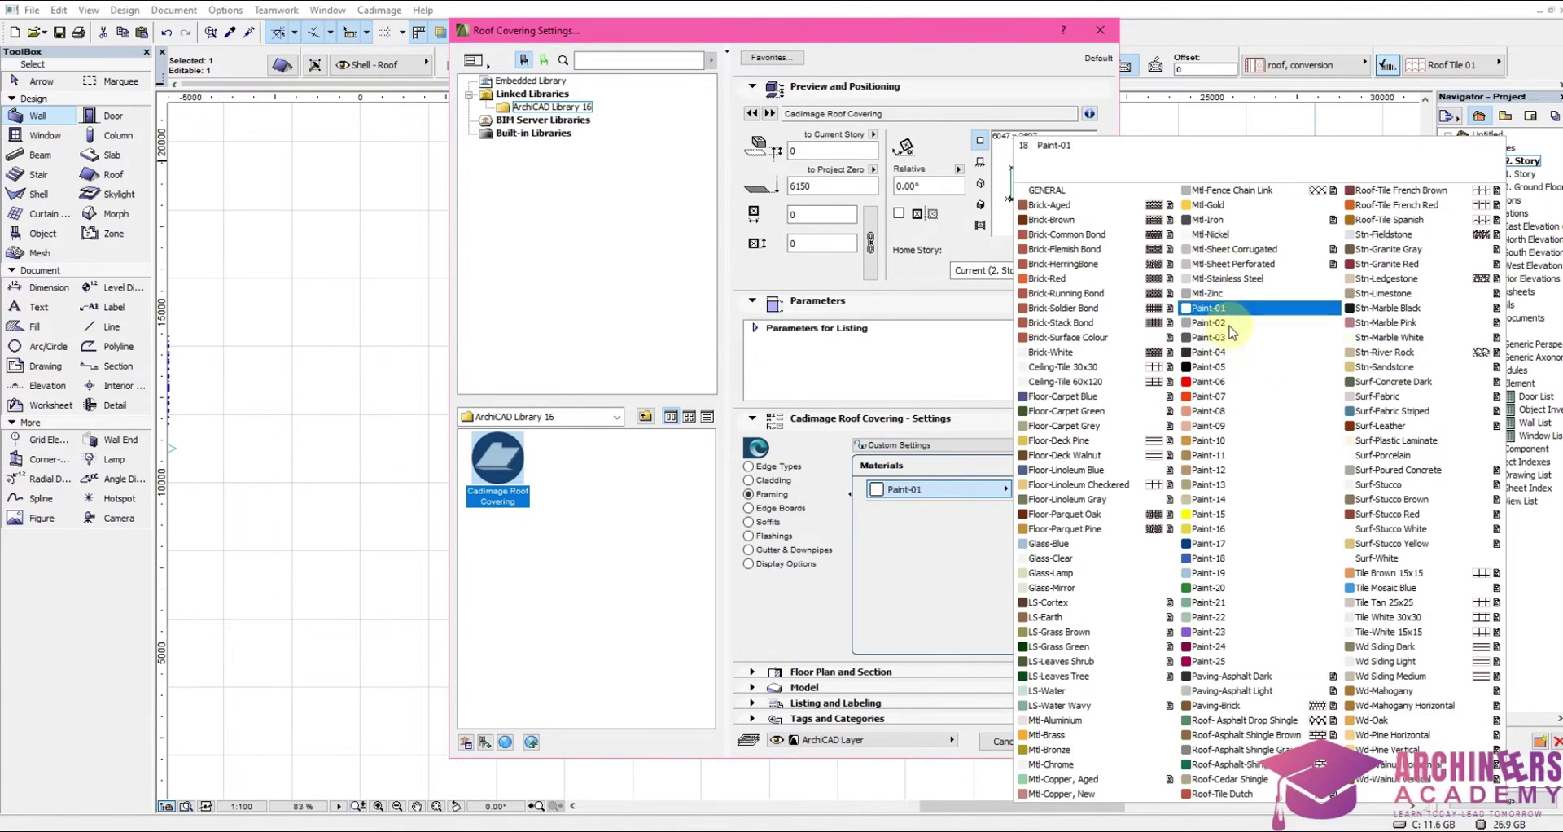
{"action": "left_click", "coordinate": [1205, 307]}
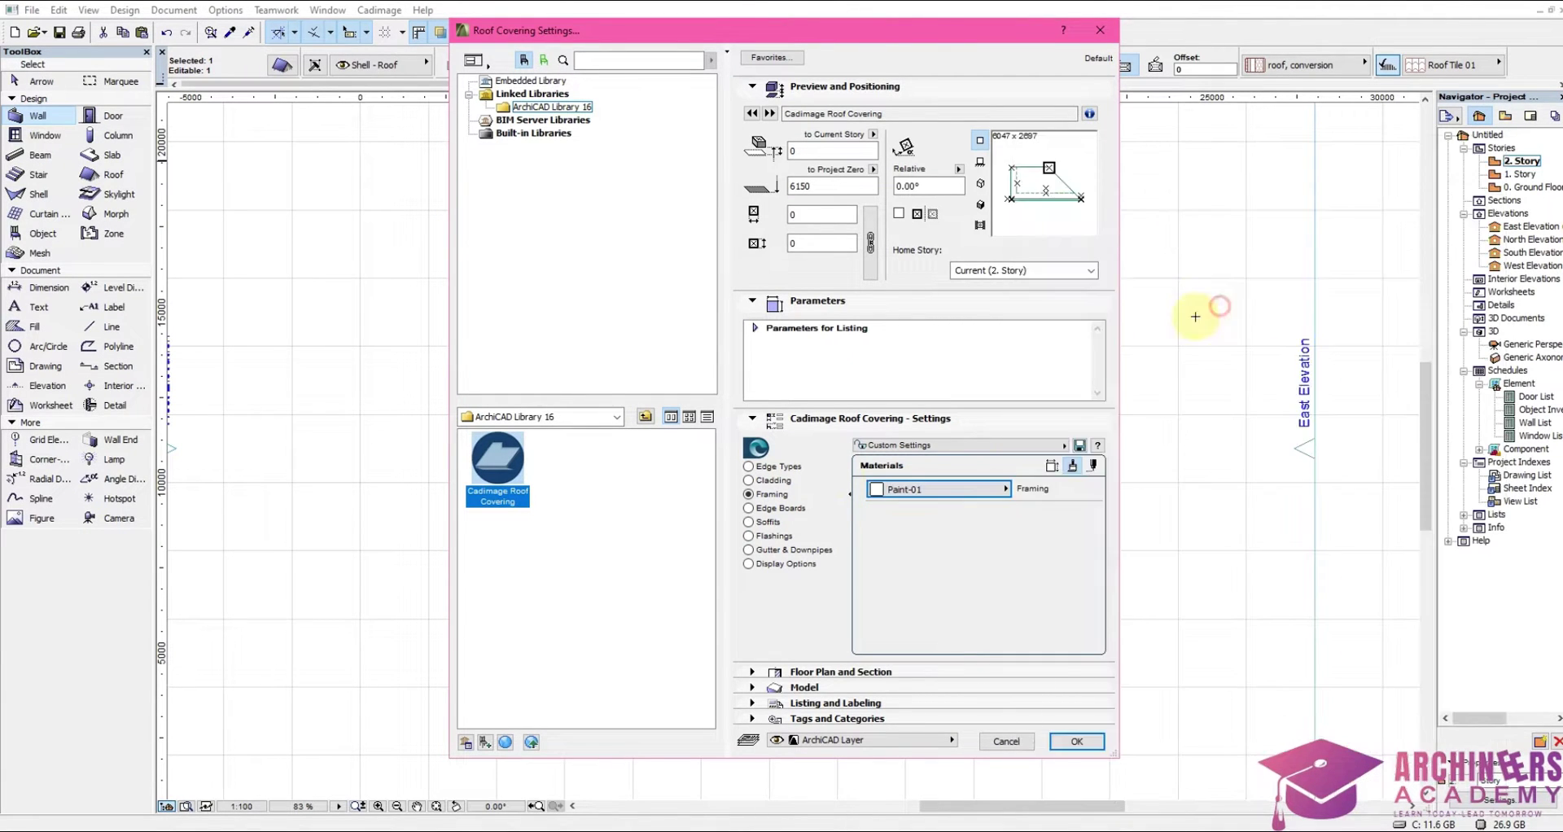
- Make the flashings black Paint-05 and the downpipes Paint-01 to match the gutters
{"action": "left_click", "coordinate": [785, 508]}
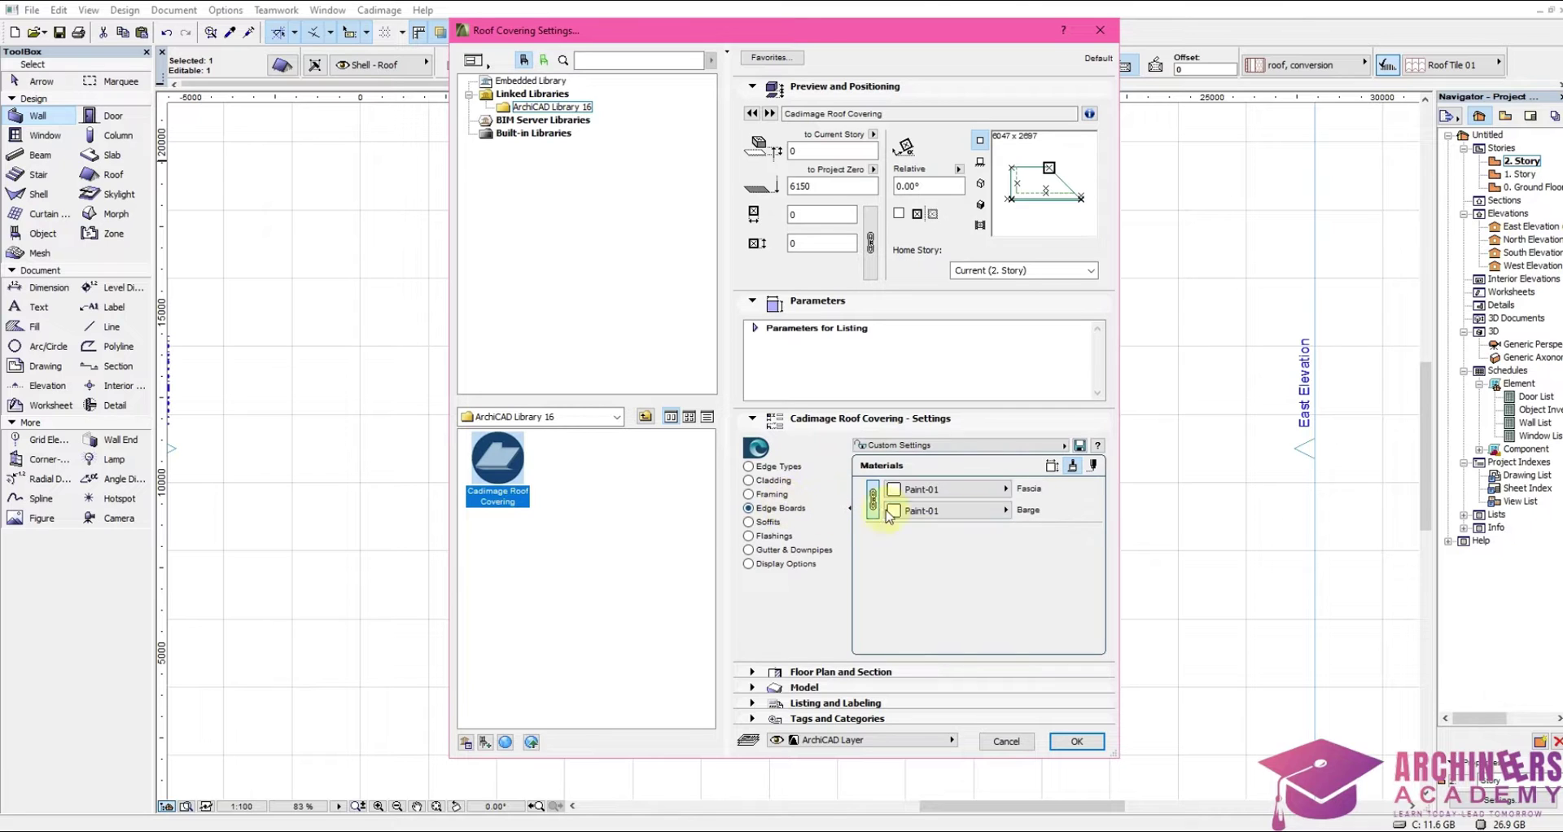
{"action": "left_click", "coordinate": [759, 523]}
{"action": "left_click", "coordinate": [785, 537]}
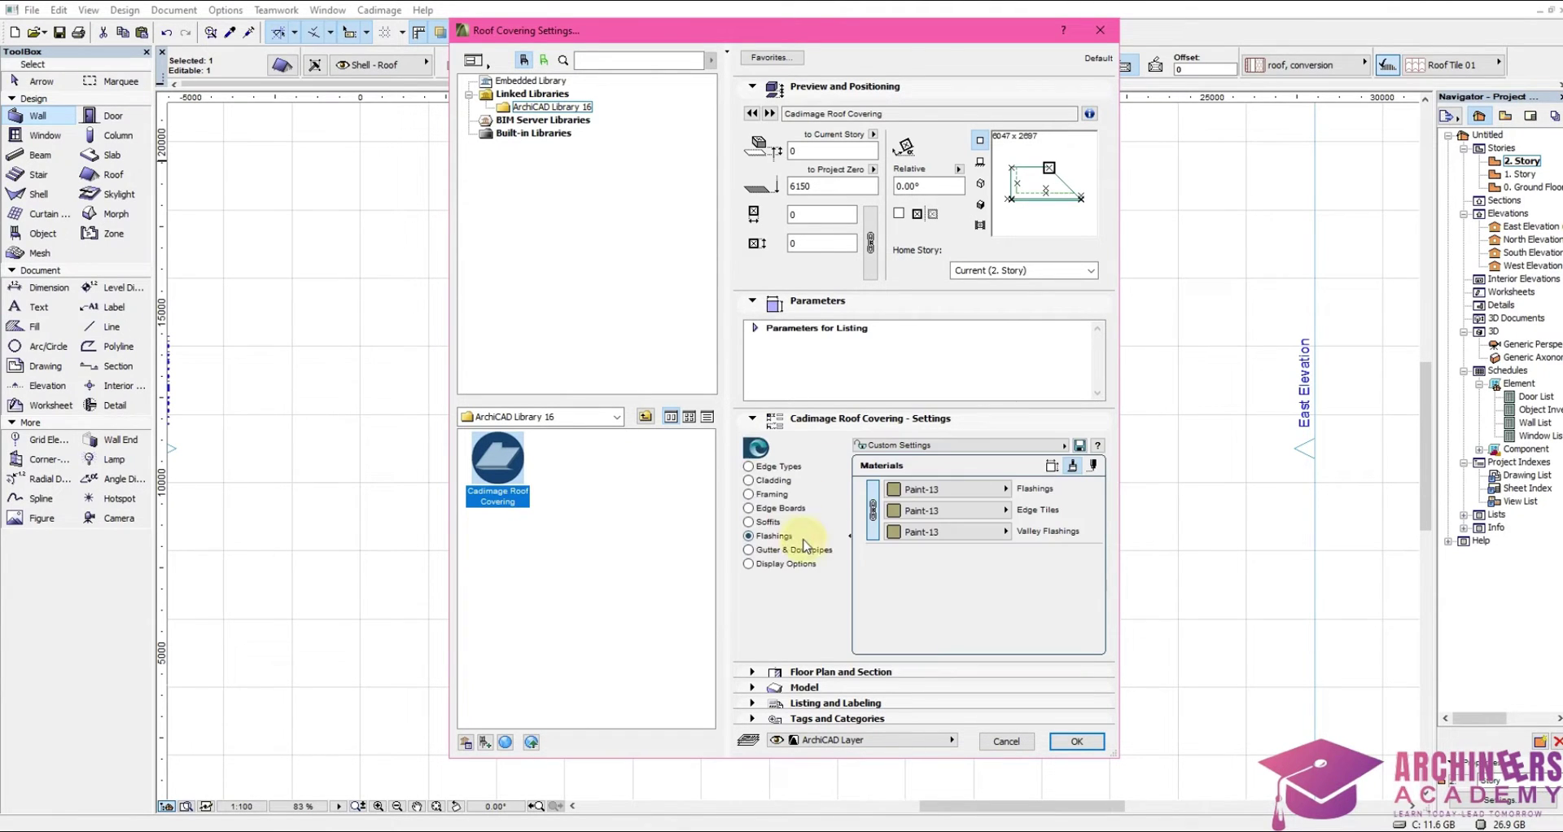
{"action": "left_click", "coordinate": [939, 492]}
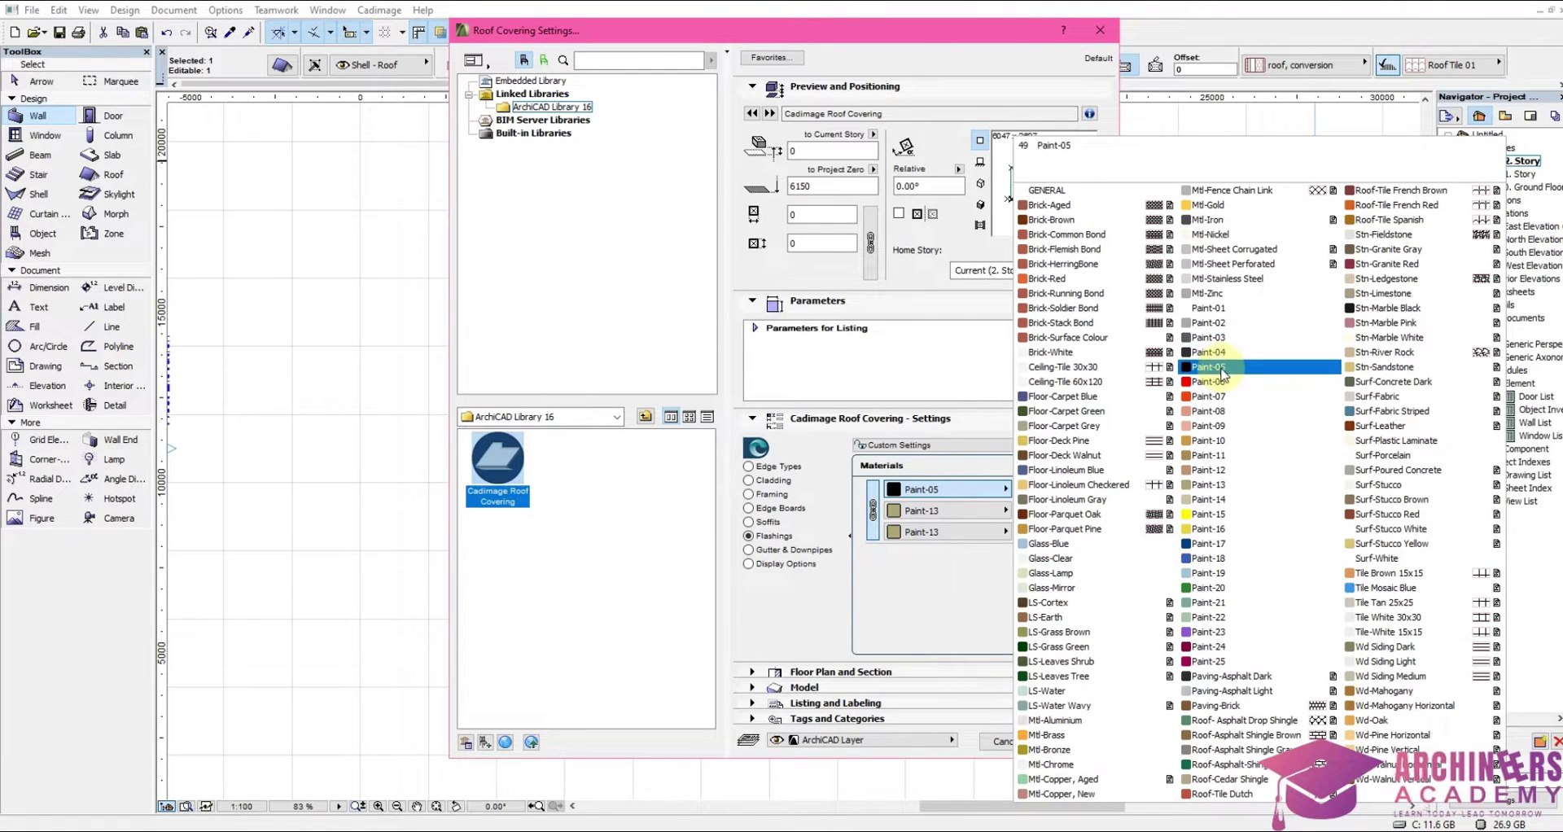
{"action": "left_click", "coordinate": [1222, 370]}
{"action": "left_click", "coordinate": [798, 557]}
{"action": "left_click", "coordinate": [977, 488]}
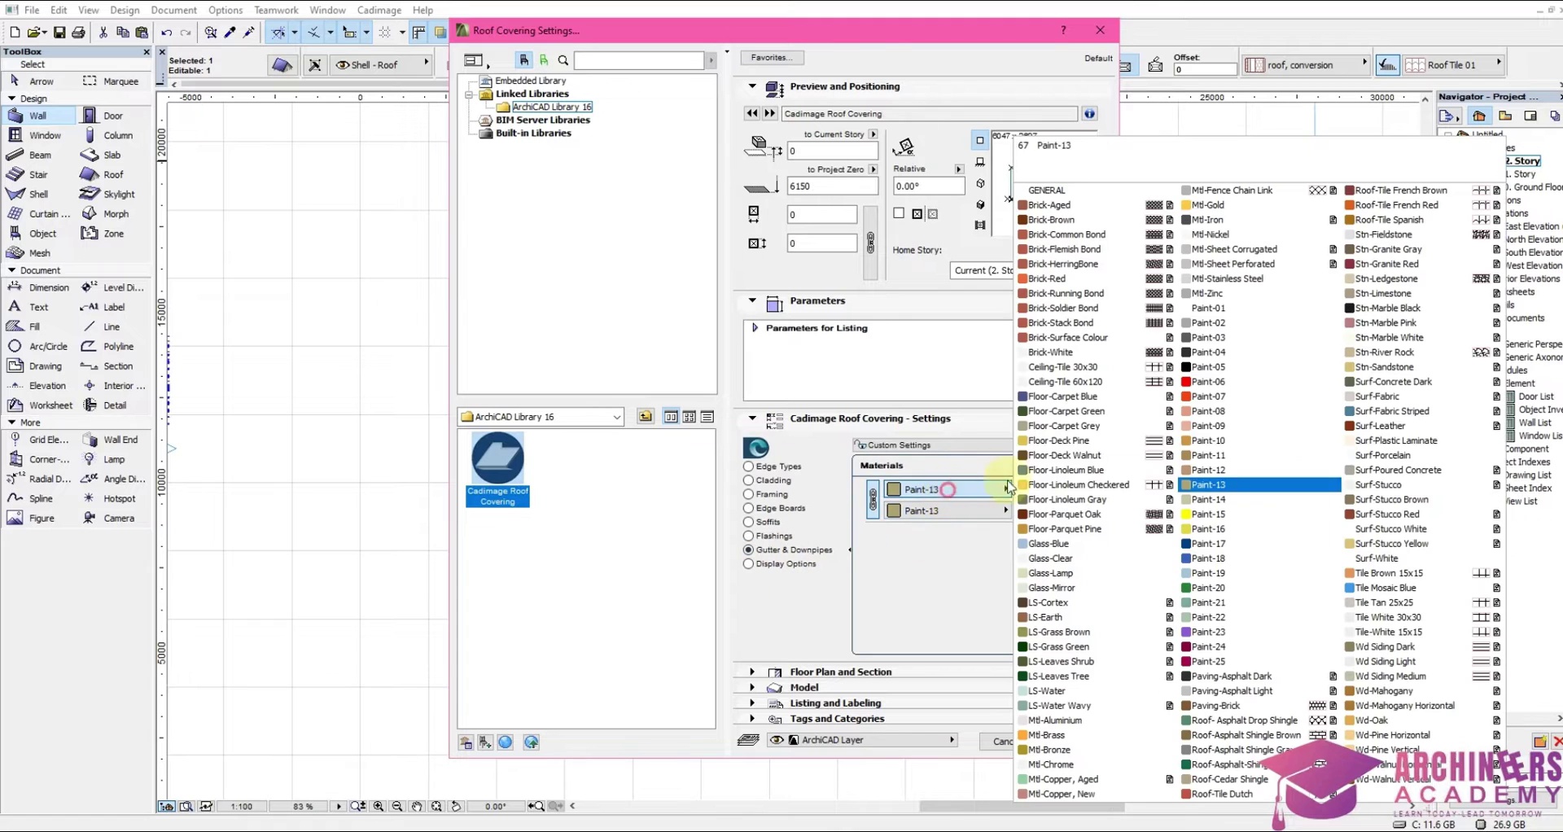
{"action": "left_click", "coordinate": [1248, 309]}
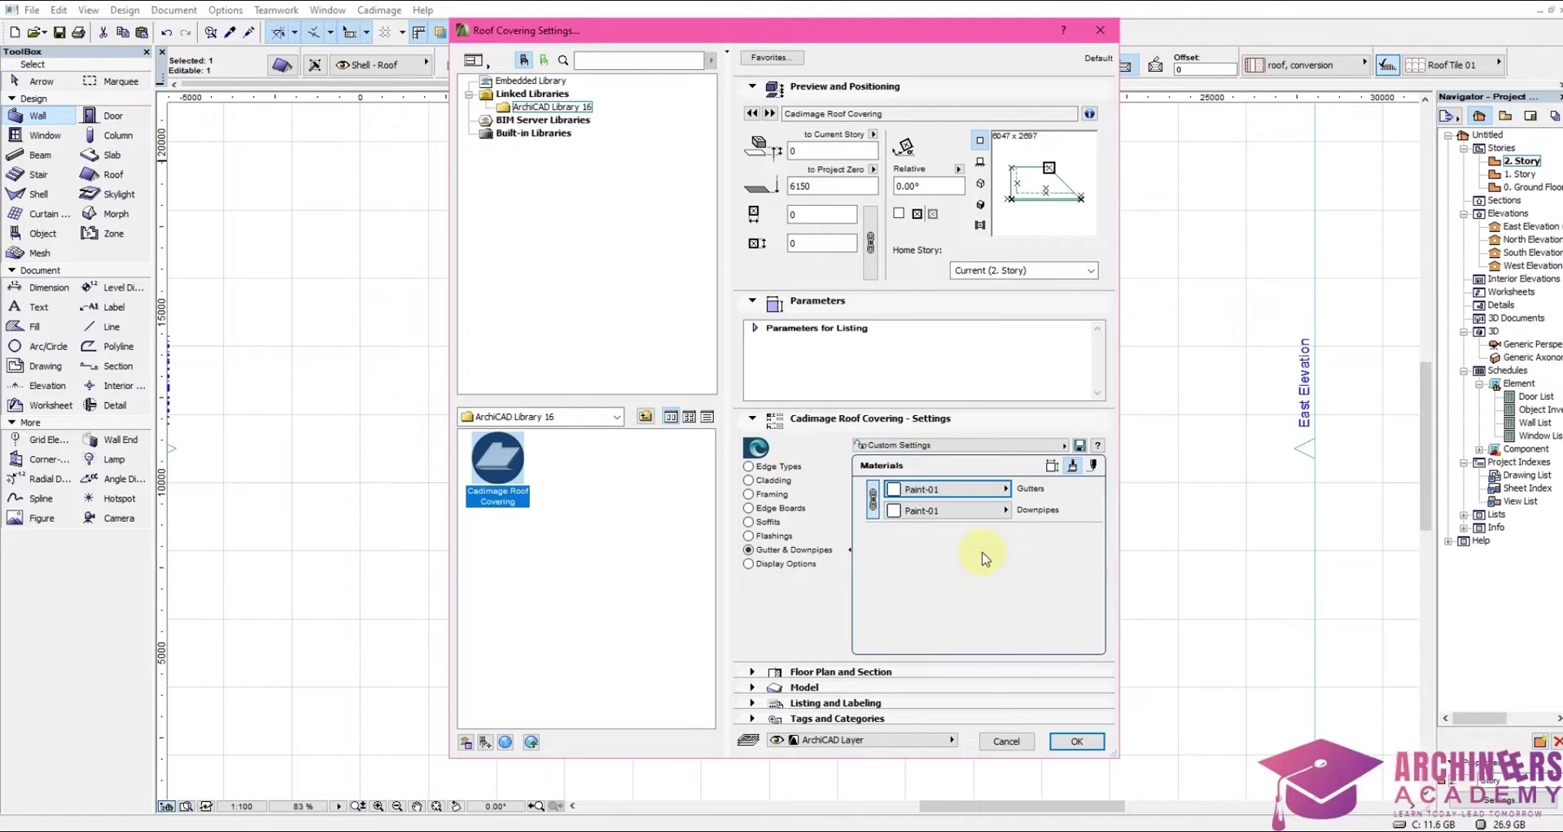
{"action": "left_click", "coordinate": [1076, 743]}
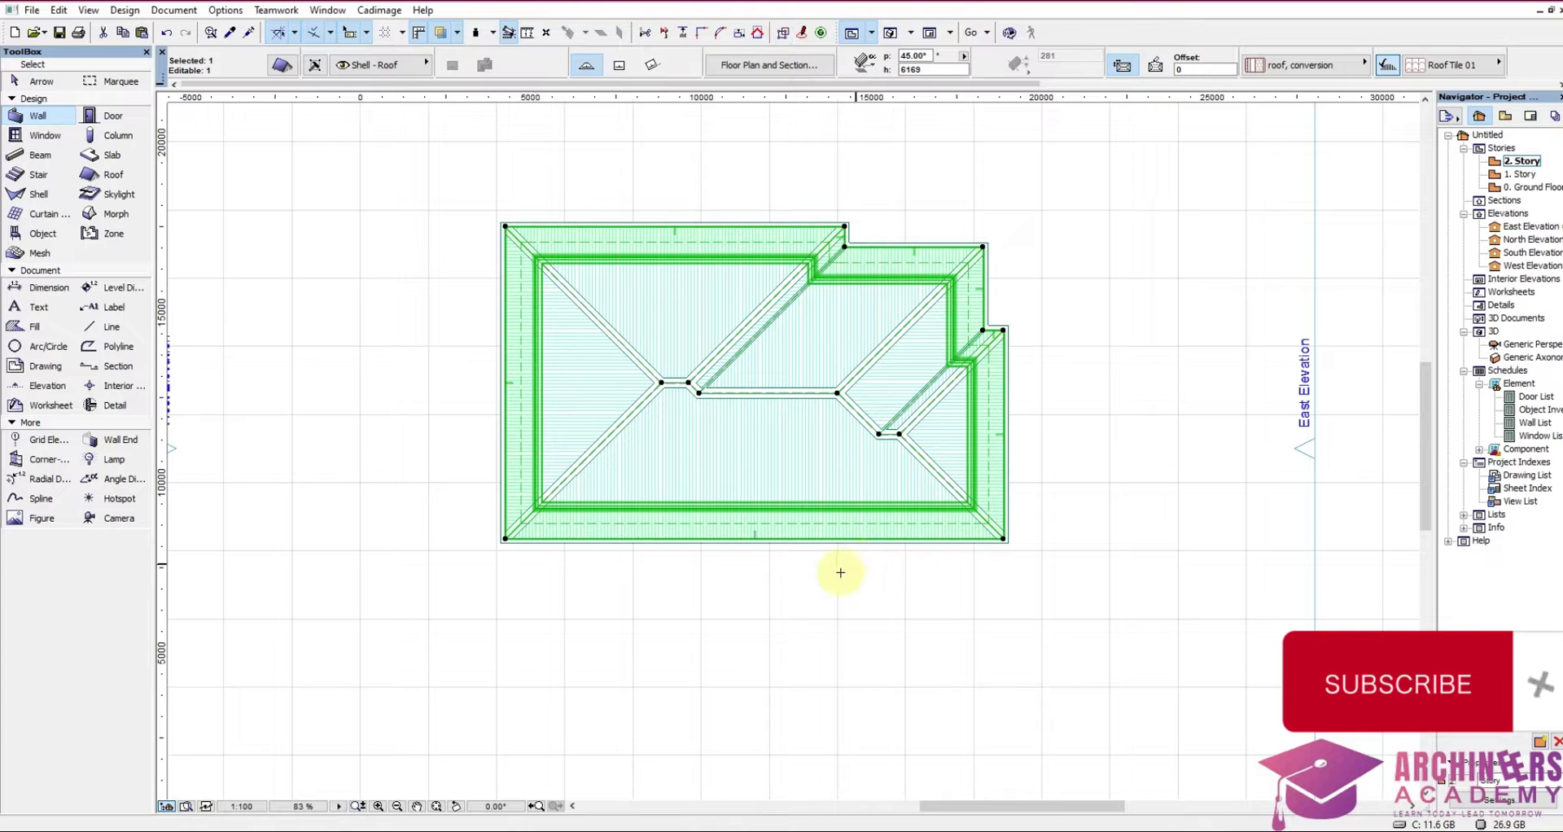
{"action": "key", "text": "Escape"}
{"action": "right_click", "coordinate": [670, 682]}
{"action": "left_click", "coordinate": [716, 736]}
{"action": "mouse_move", "coordinate": [745, 626]}
{"action": "left_mouse_down"}
{"action": "mouse_move", "coordinate": [611, 535]}
{"action": "mouse_move", "coordinate": [698, 360]}
{"action": "mouse_move", "coordinate": [674, 569]}
{"action": "mouse_move", "coordinate": [882, 391]}
{"action": "mouse_move", "coordinate": [747, 611]}
{"action": "mouse_move", "coordinate": [611, 524]}
{"action": "mouse_move", "coordinate": [489, 476]}
{"action": "mouse_move", "coordinate": [657, 464]}
{"action": "mouse_move", "coordinate": [716, 359]}
{"action": "mouse_move", "coordinate": [744, 429]}
{"action": "mouse_move", "coordinate": [560, 530]}
{"action": "mouse_move", "coordinate": [583, 353]}
{"action": "mouse_move", "coordinate": [583, 468]}
{"action": "mouse_move", "coordinate": [781, 506]}
{"action": "mouse_move", "coordinate": [799, 366]}
{"action": "left_mouse_up"}
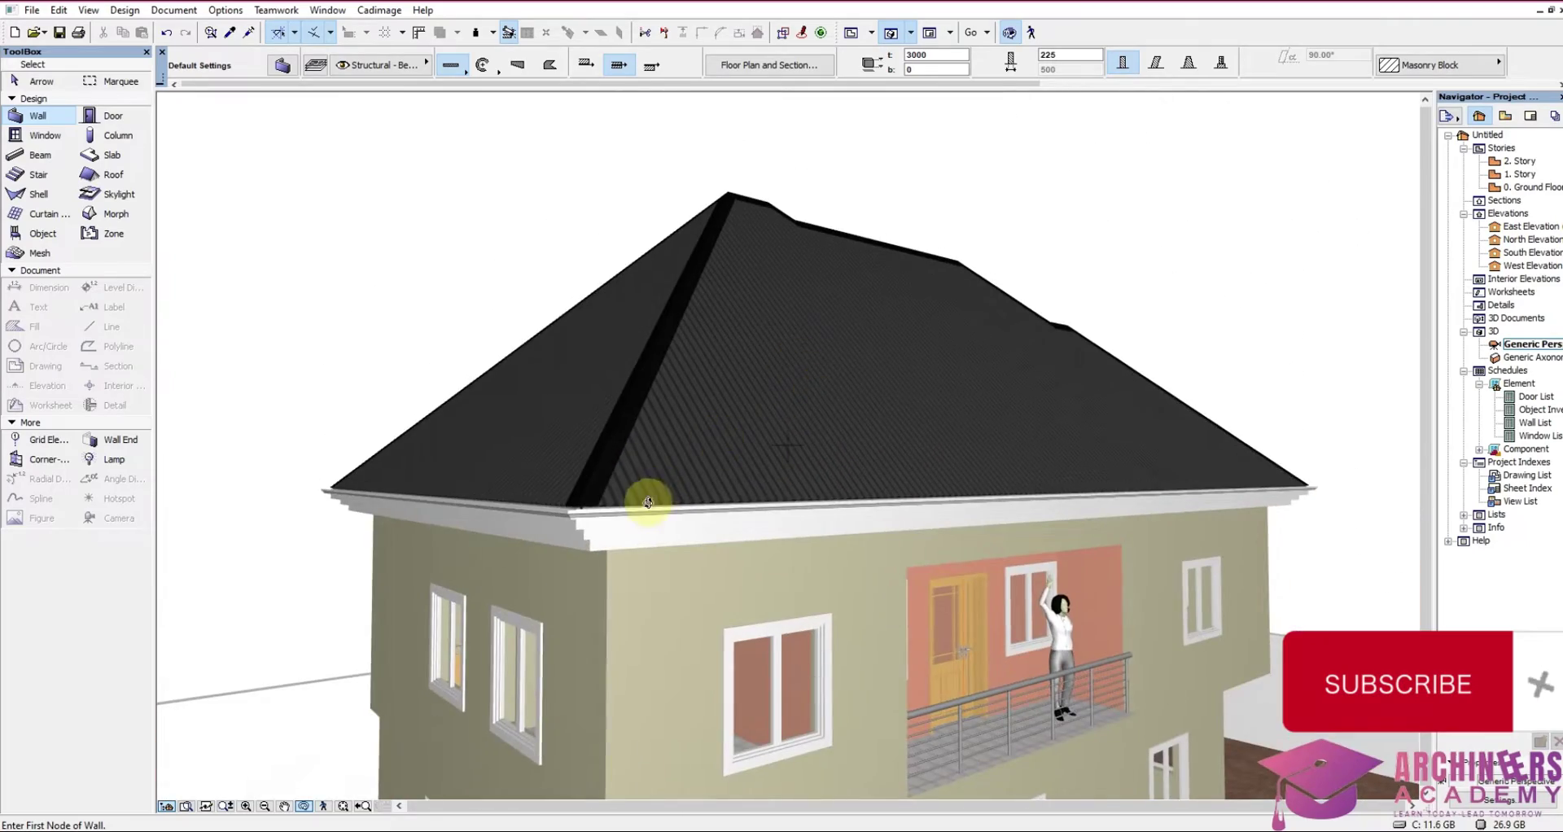
{"action": "mouse_move", "coordinate": [648, 503]}
{"action": "left_mouse_down"}
{"action": "mouse_move", "coordinate": [657, 611]}
{"action": "mouse_move", "coordinate": [1005, 611]}
{"action": "mouse_move", "coordinate": [752, 579]}
{"action": "mouse_move", "coordinate": [701, 489]}
{"action": "mouse_move", "coordinate": [697, 653]}
{"action": "mouse_move", "coordinate": [710, 417]}
{"action": "mouse_move", "coordinate": [673, 443]}
{"action": "mouse_move", "coordinate": [949, 525]}
{"action": "mouse_move", "coordinate": [894, 675]}
{"action": "mouse_move", "coordinate": [780, 507]}
{"action": "mouse_move", "coordinate": [743, 499]}
{"action": "mouse_move", "coordinate": [660, 534]}
{"action": "mouse_move", "coordinate": [766, 544]}
{"action": "mouse_move", "coordinate": [736, 492]}
{"action": "mouse_move", "coordinate": [963, 440]}
{"action": "mouse_move", "coordinate": [687, 237]}
{"action": "mouse_move", "coordinate": [692, 379]}
{"action": "mouse_move", "coordinate": [735, 417]}
{"action": "left_mouse_up"}
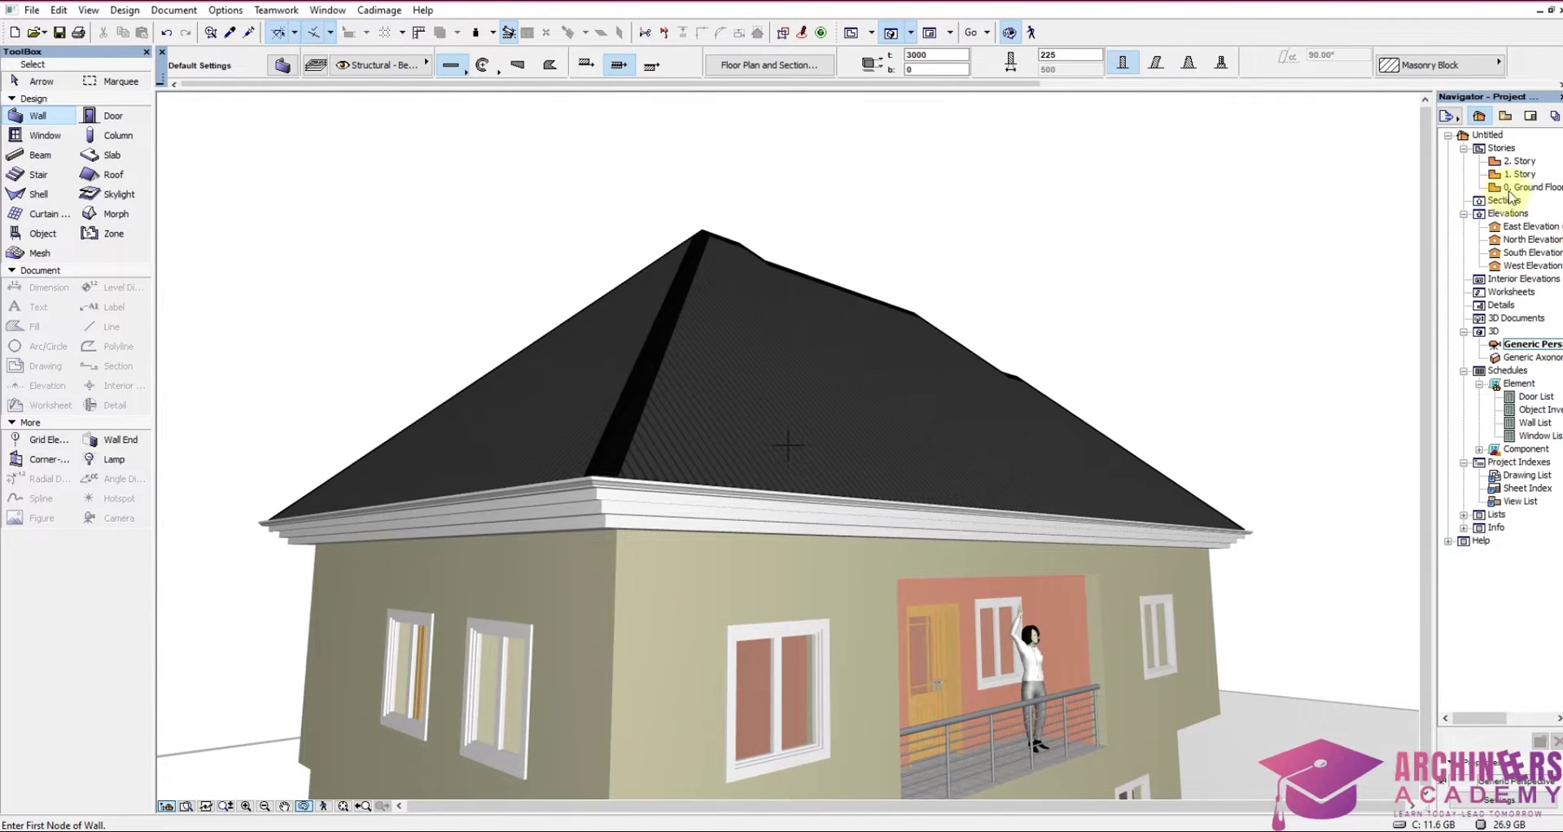
- On the 2. Story plan, select the roof and reopen its Cadimage Roof Covering settings
{"action": "double_click", "coordinate": [1520, 161]}
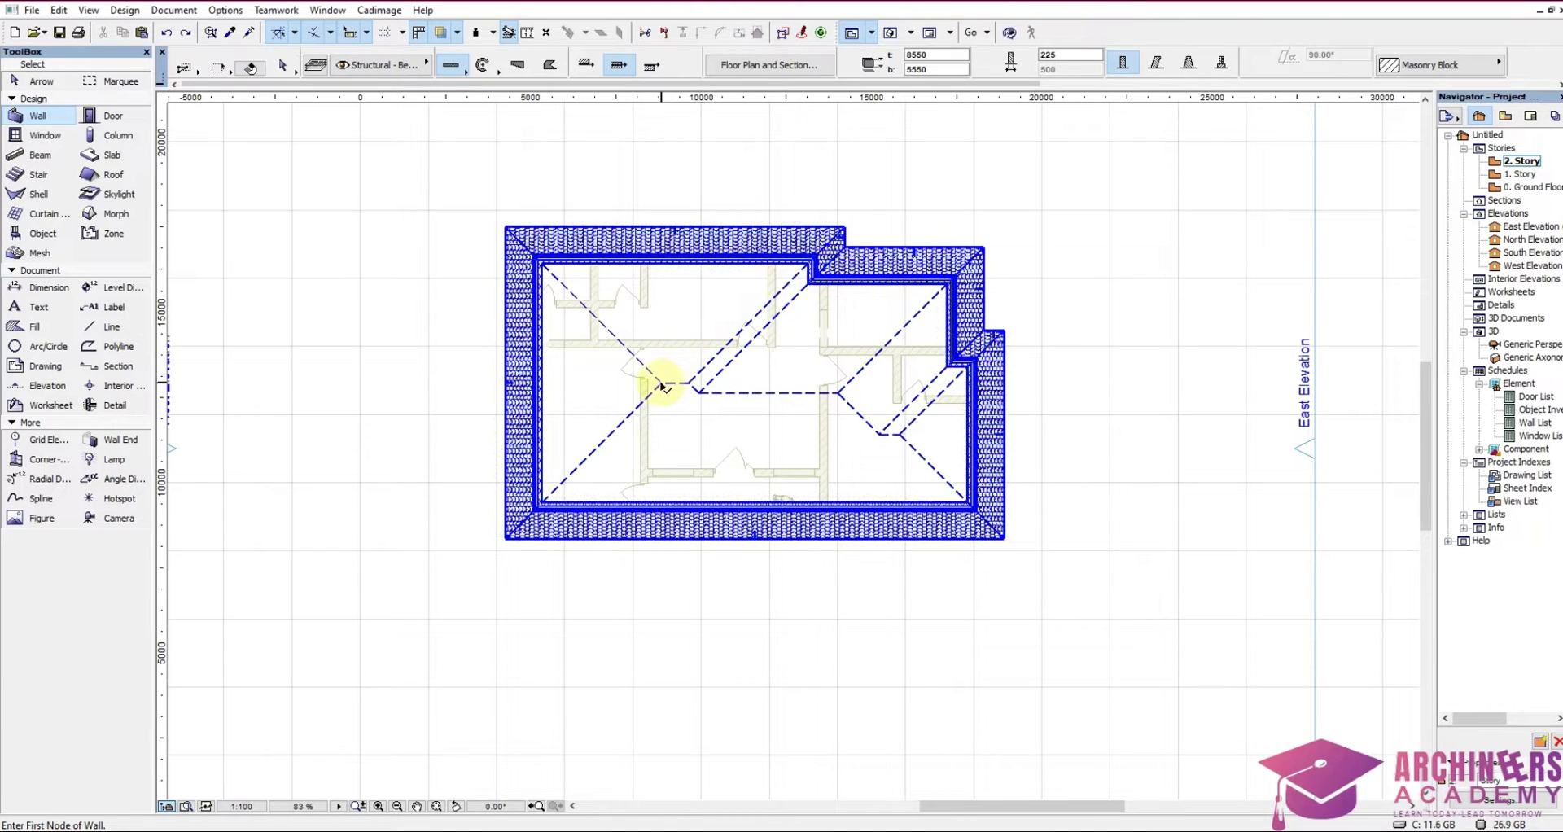
{"action": "left_click", "coordinate": [638, 370], "text": "shift"}
{"action": "left_click", "coordinate": [375, 12]}
{"action": "mouse_move", "coordinate": [400, 134]}
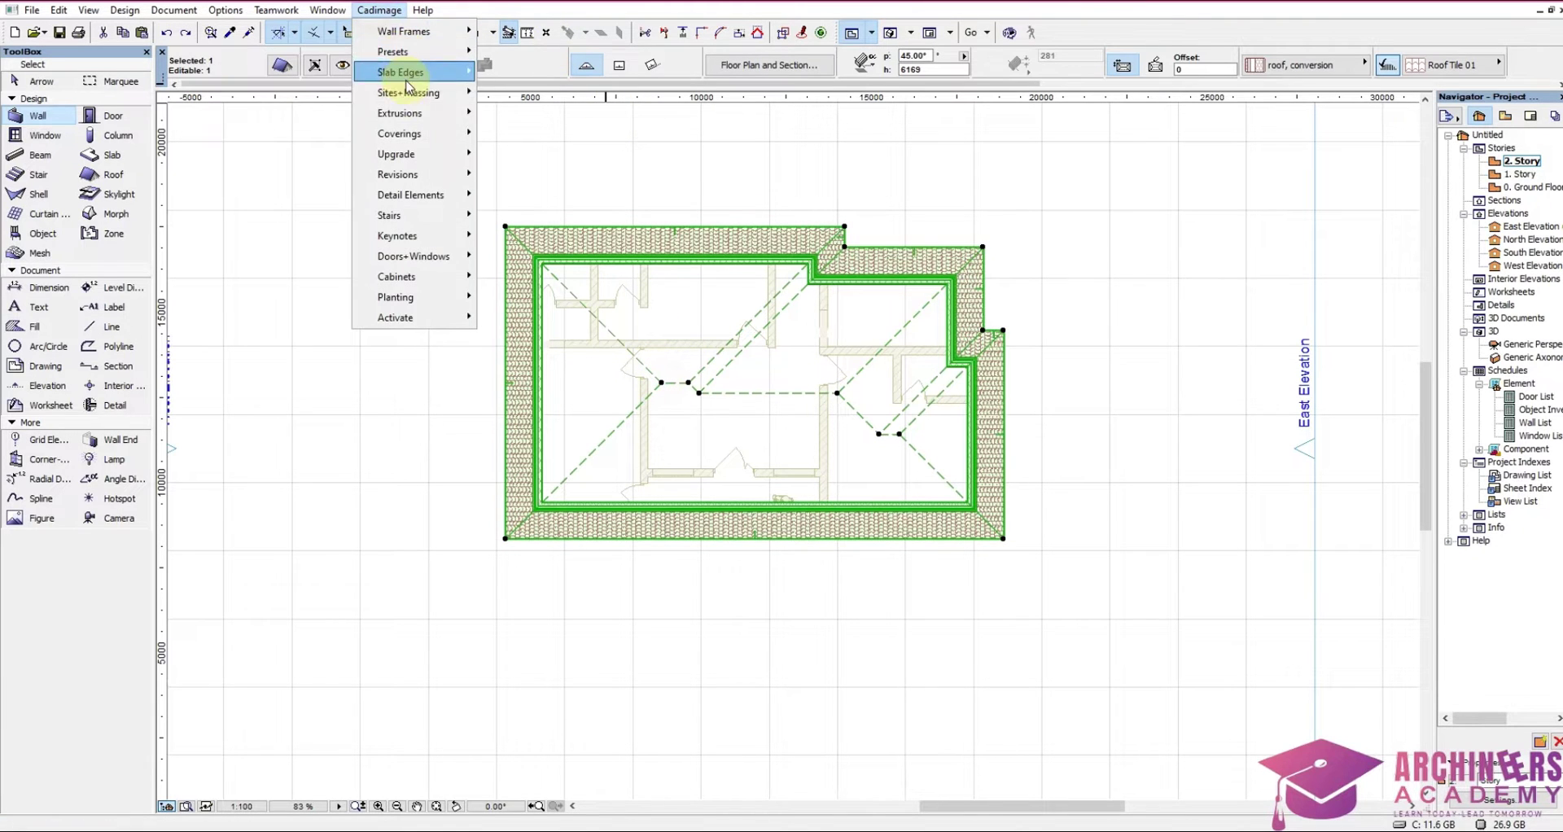
{"action": "left_click", "coordinate": [559, 155]}
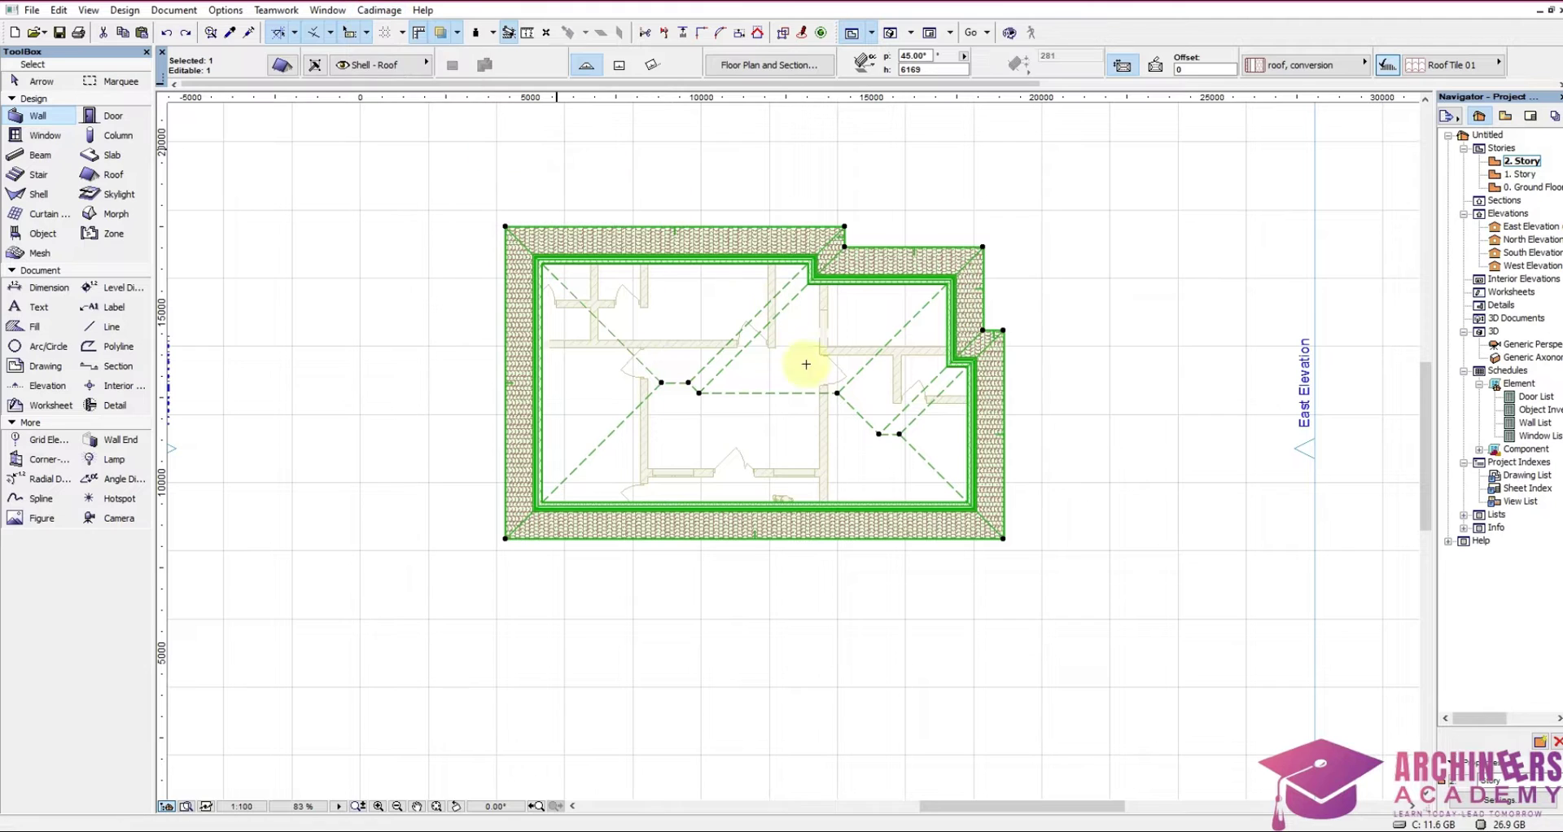
{"action": "left_click", "coordinate": [805, 380]}
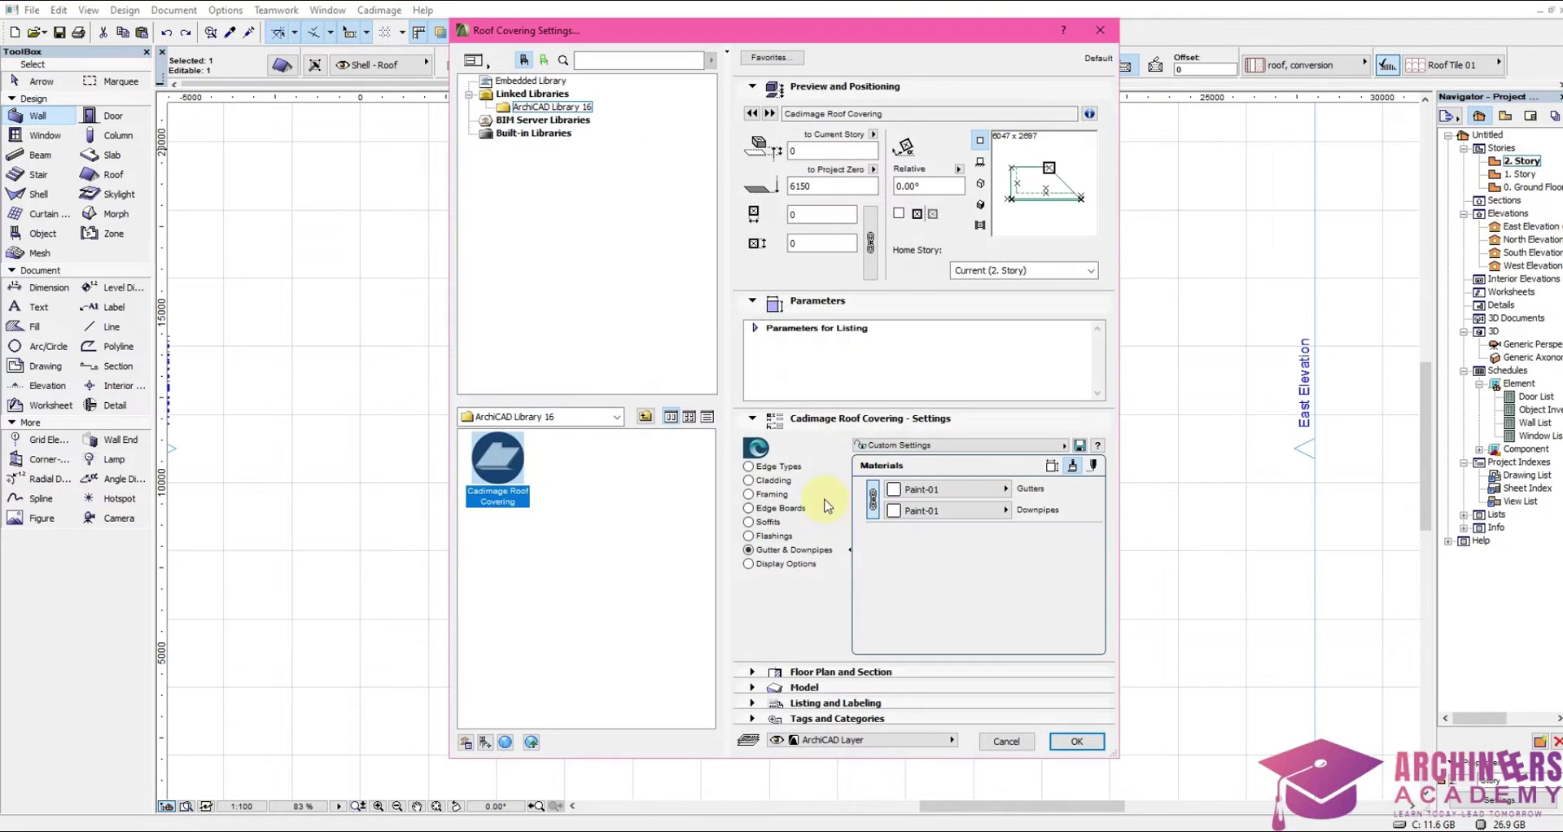
- Switch the cladding model from corrugated to a ribbed profile
{"action": "left_click", "coordinate": [748, 481]}
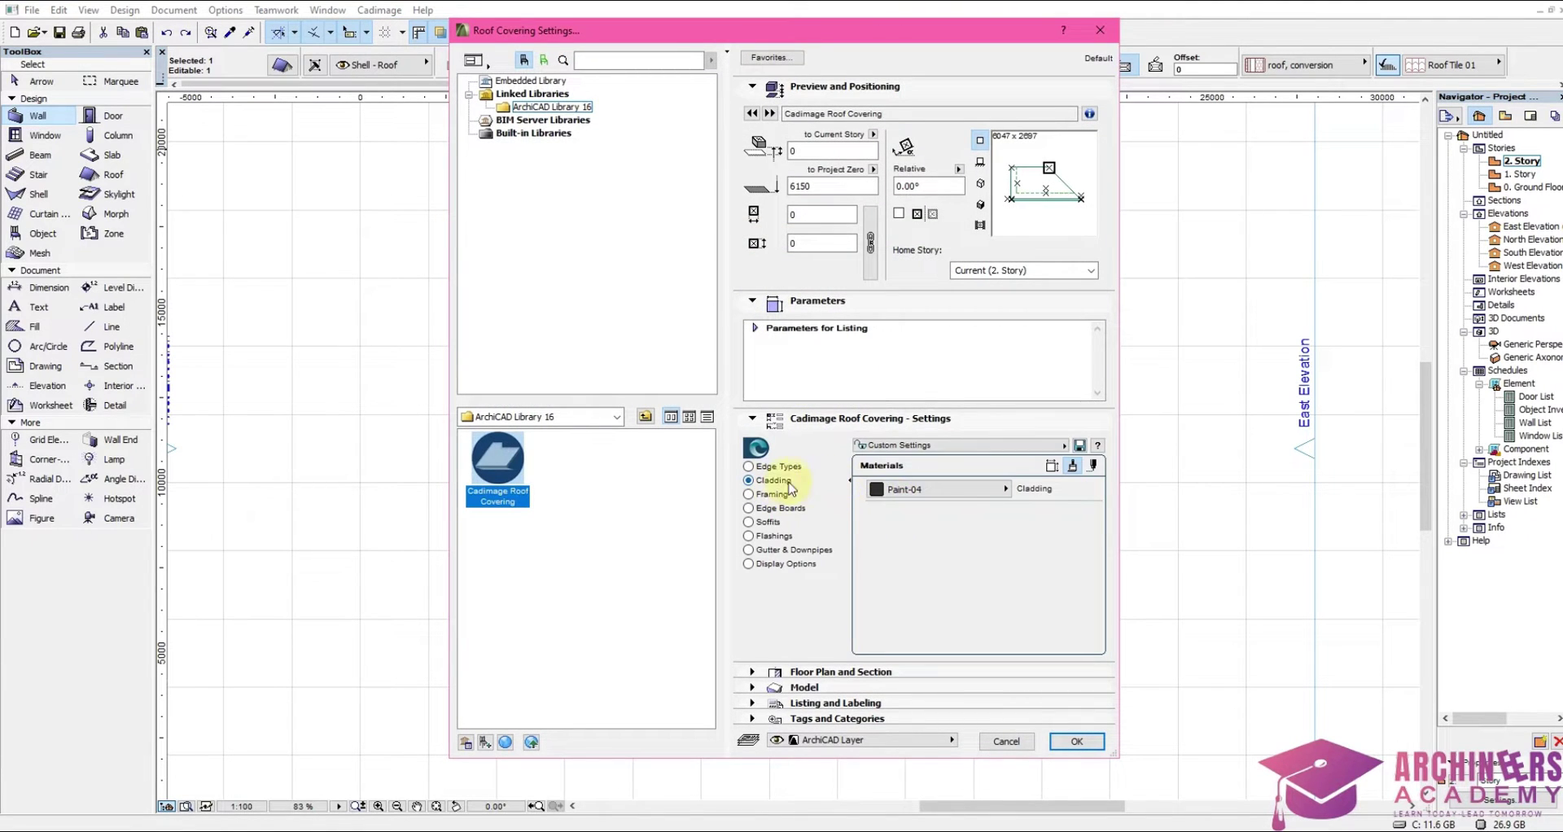
{"action": "left_click", "coordinate": [1051, 467]}
{"action": "left_click", "coordinate": [890, 502]}
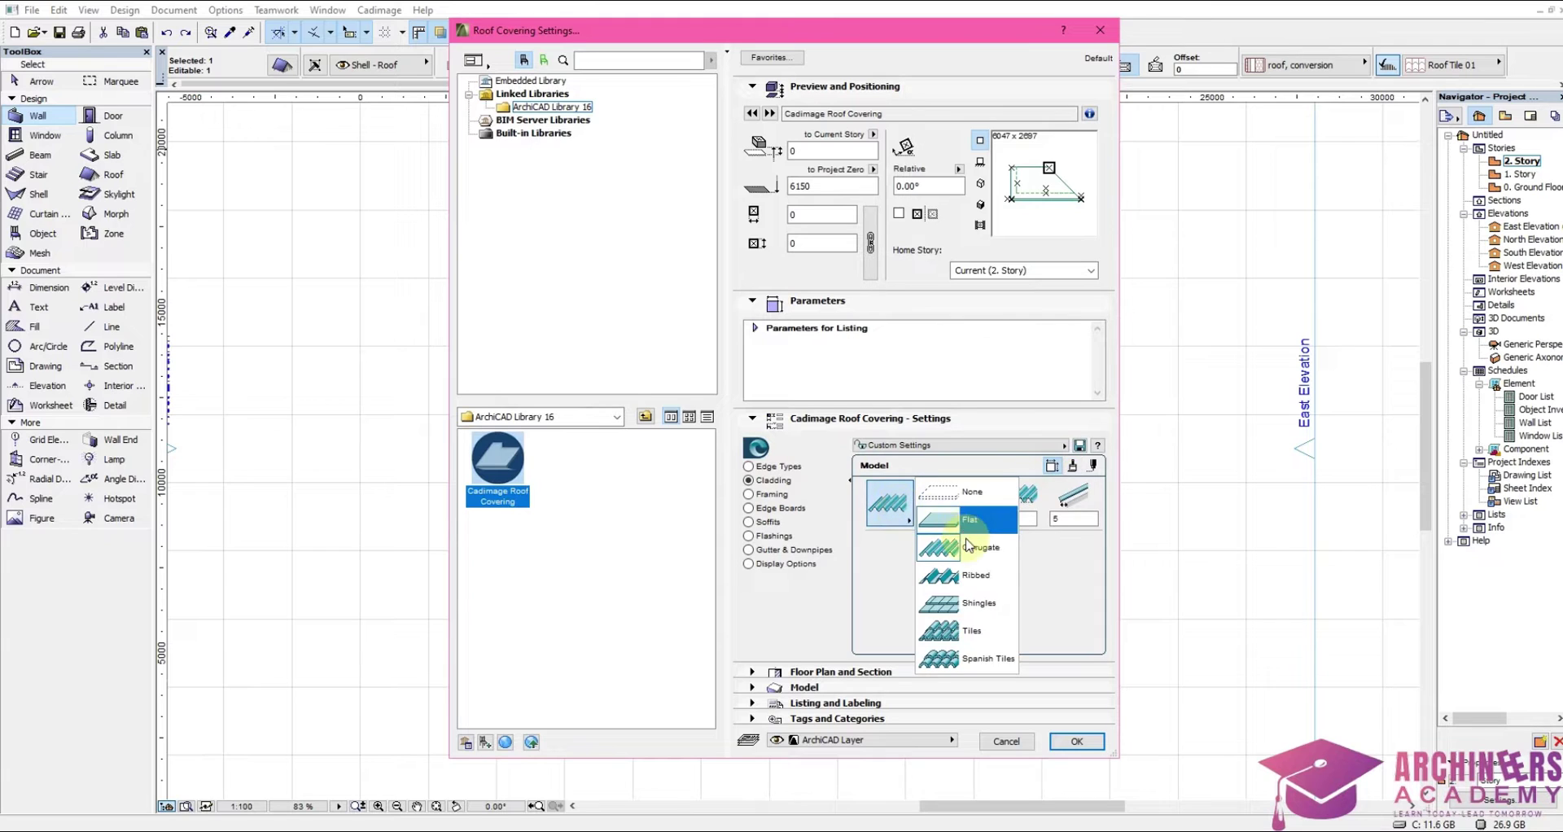
{"action": "left_click", "coordinate": [968, 577]}
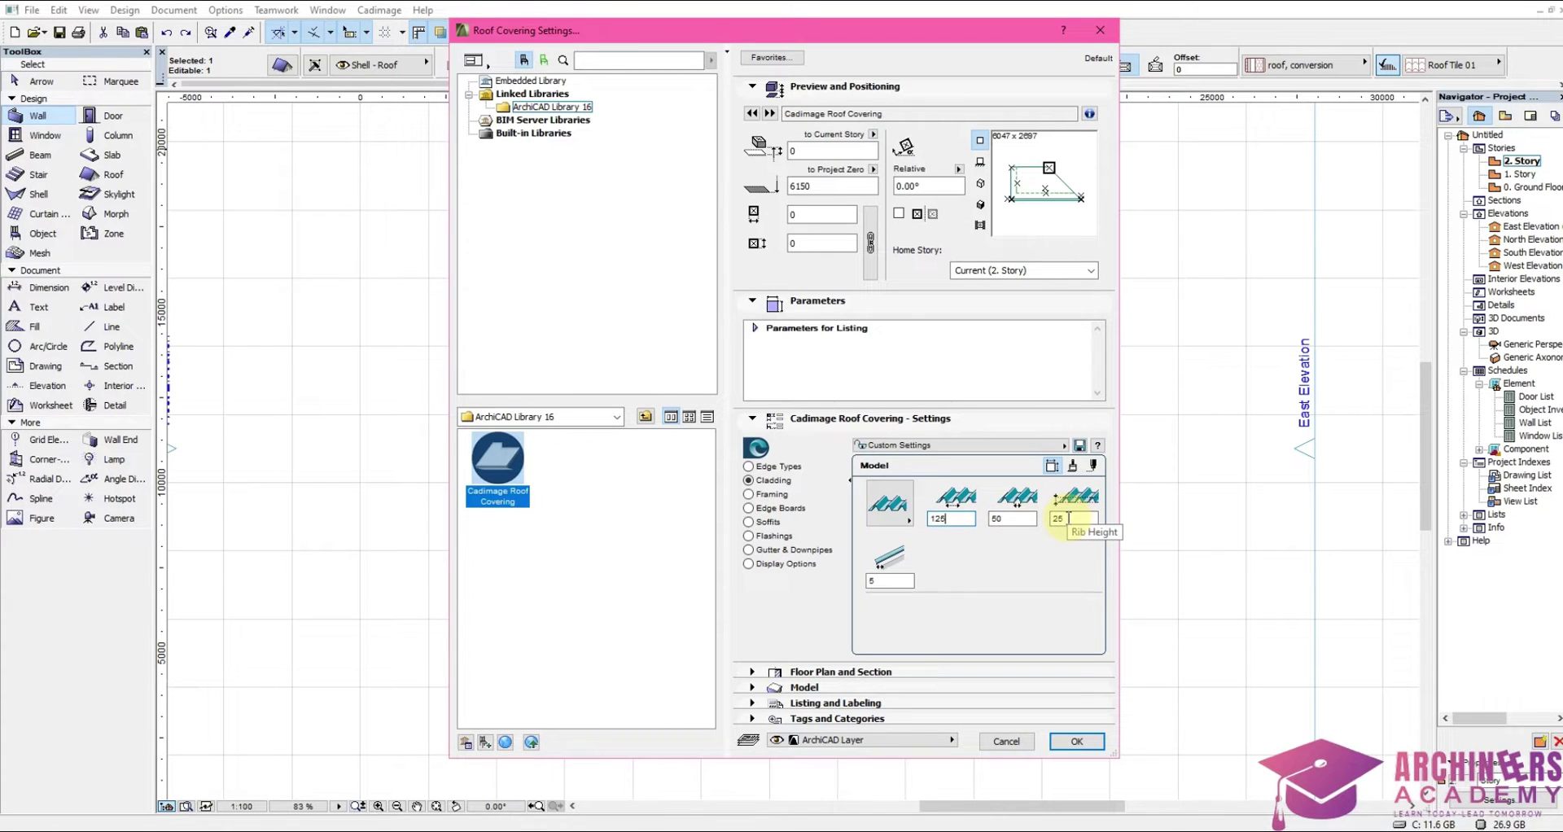
{"action": "left_click", "coordinate": [1076, 742]}
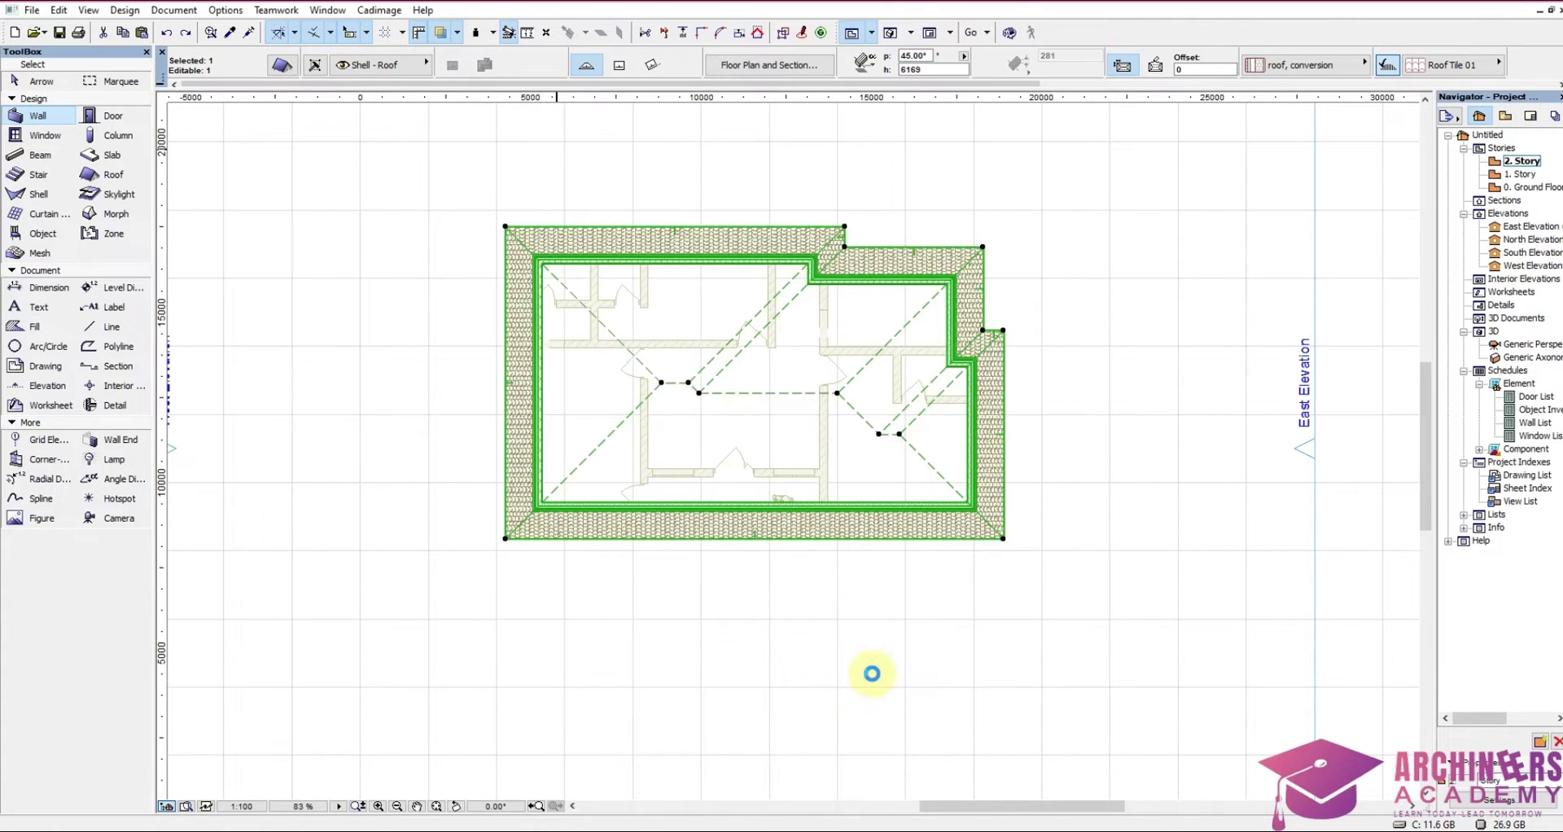
{"action": "right_click", "coordinate": [805, 668]}
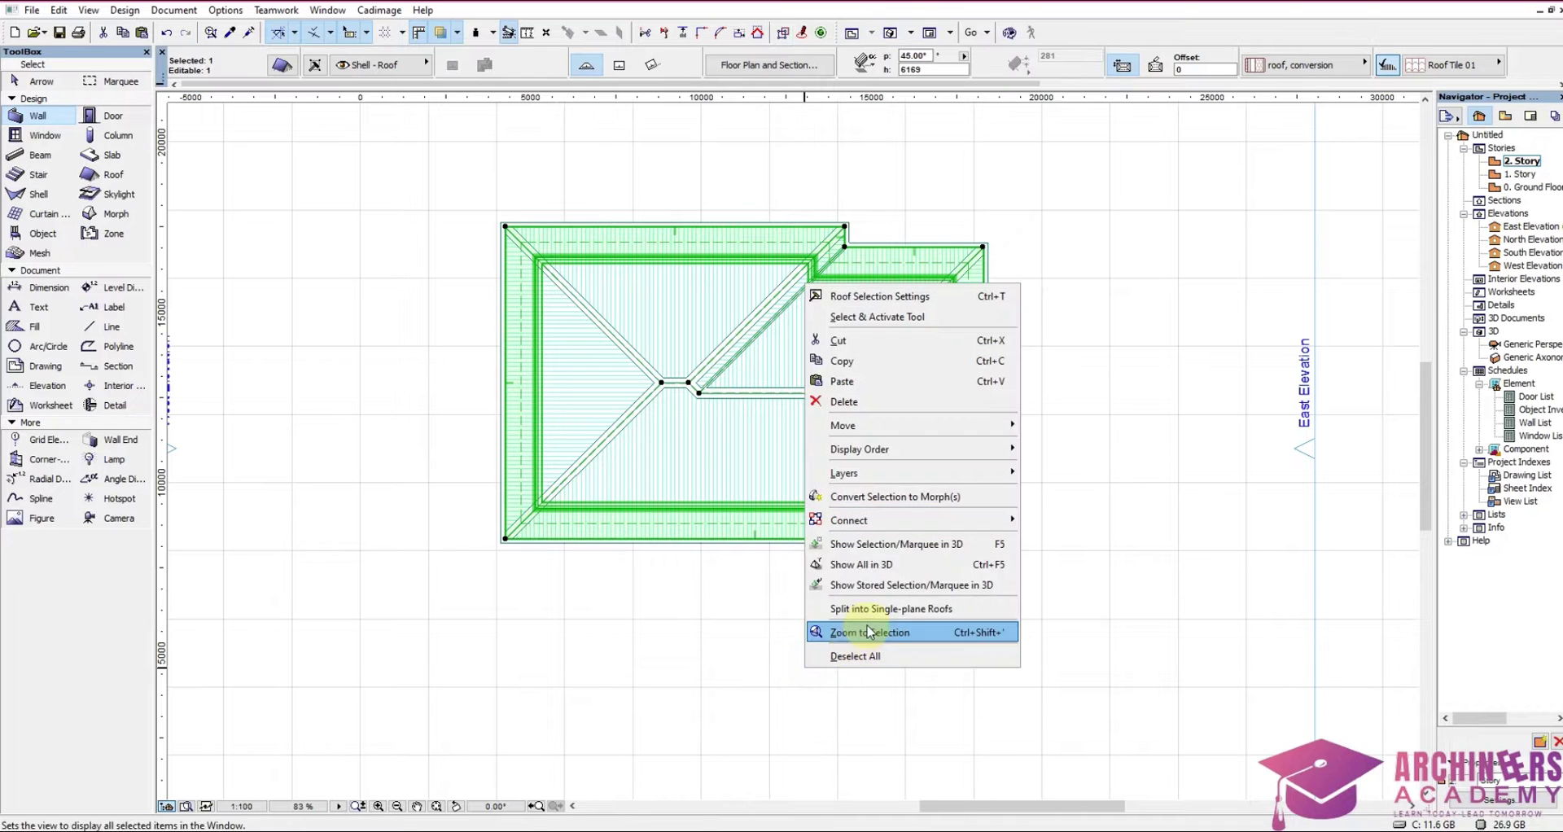
{"action": "left_click", "coordinate": [899, 603]}
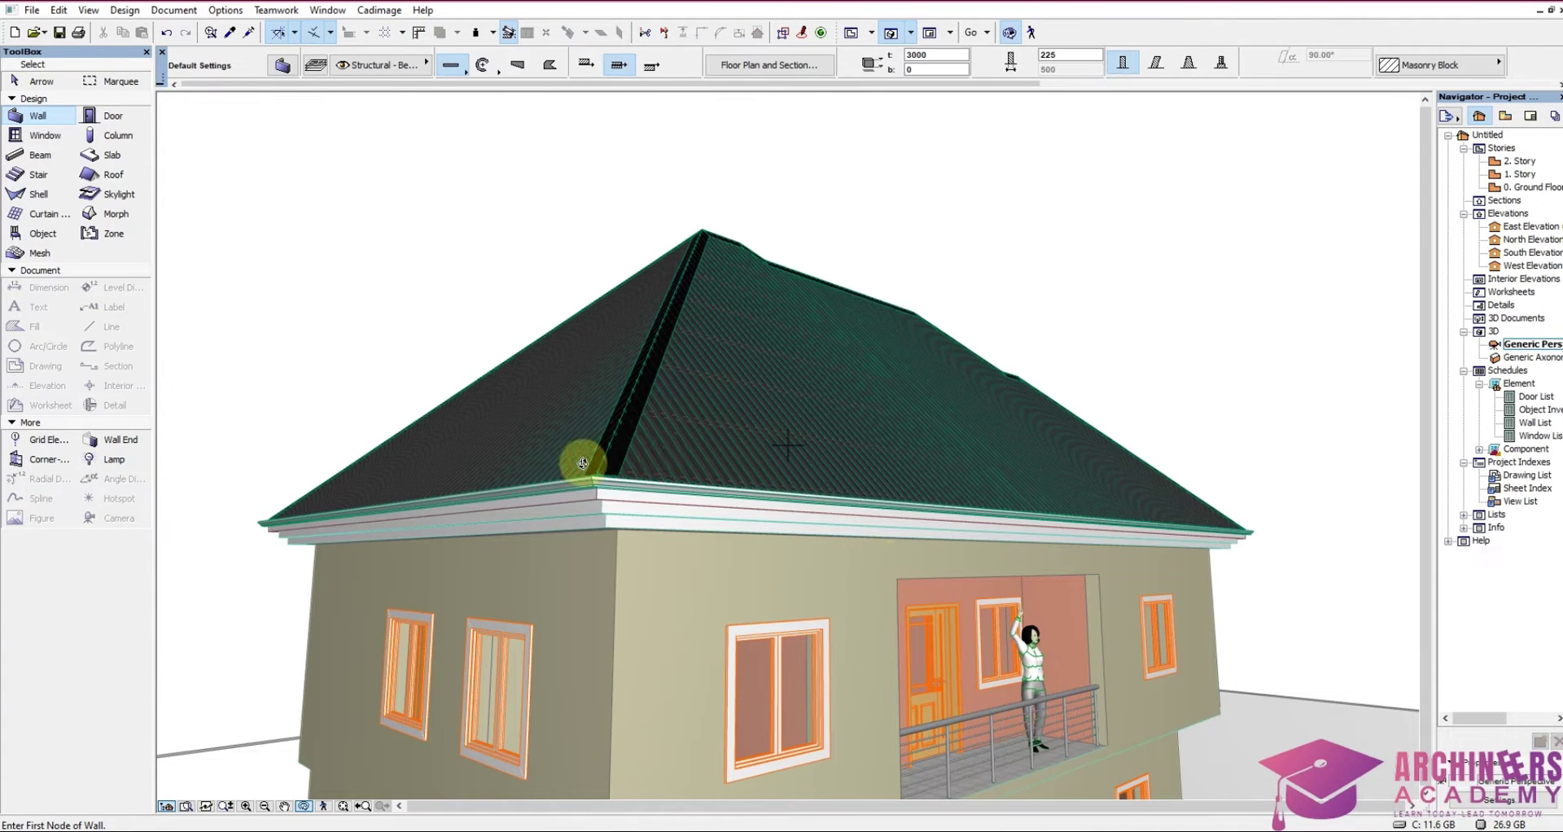
{"action": "mouse_move", "coordinate": [579, 455]}
{"action": "middle_mouse_down", "text": "shift"}
{"action": "mouse_move", "coordinate": [625, 573]}
{"action": "mouse_move", "coordinate": [618, 516]}
{"action": "mouse_move", "coordinate": [757, 408]}
{"action": "mouse_move", "coordinate": [827, 524]}
{"action": "mouse_move", "coordinate": [687, 453]}
{"action": "mouse_move", "coordinate": [569, 635]}
{"action": "mouse_move", "coordinate": [588, 530]}
{"action": "mouse_move", "coordinate": [722, 482]}
{"action": "mouse_move", "coordinate": [646, 454]}
{"action": "mouse_move", "coordinate": [569, 553]}
{"action": "mouse_move", "coordinate": [569, 668]}
{"action": "mouse_move", "coordinate": [587, 517]}
{"action": "middle_mouse_up", "text": "shift"}
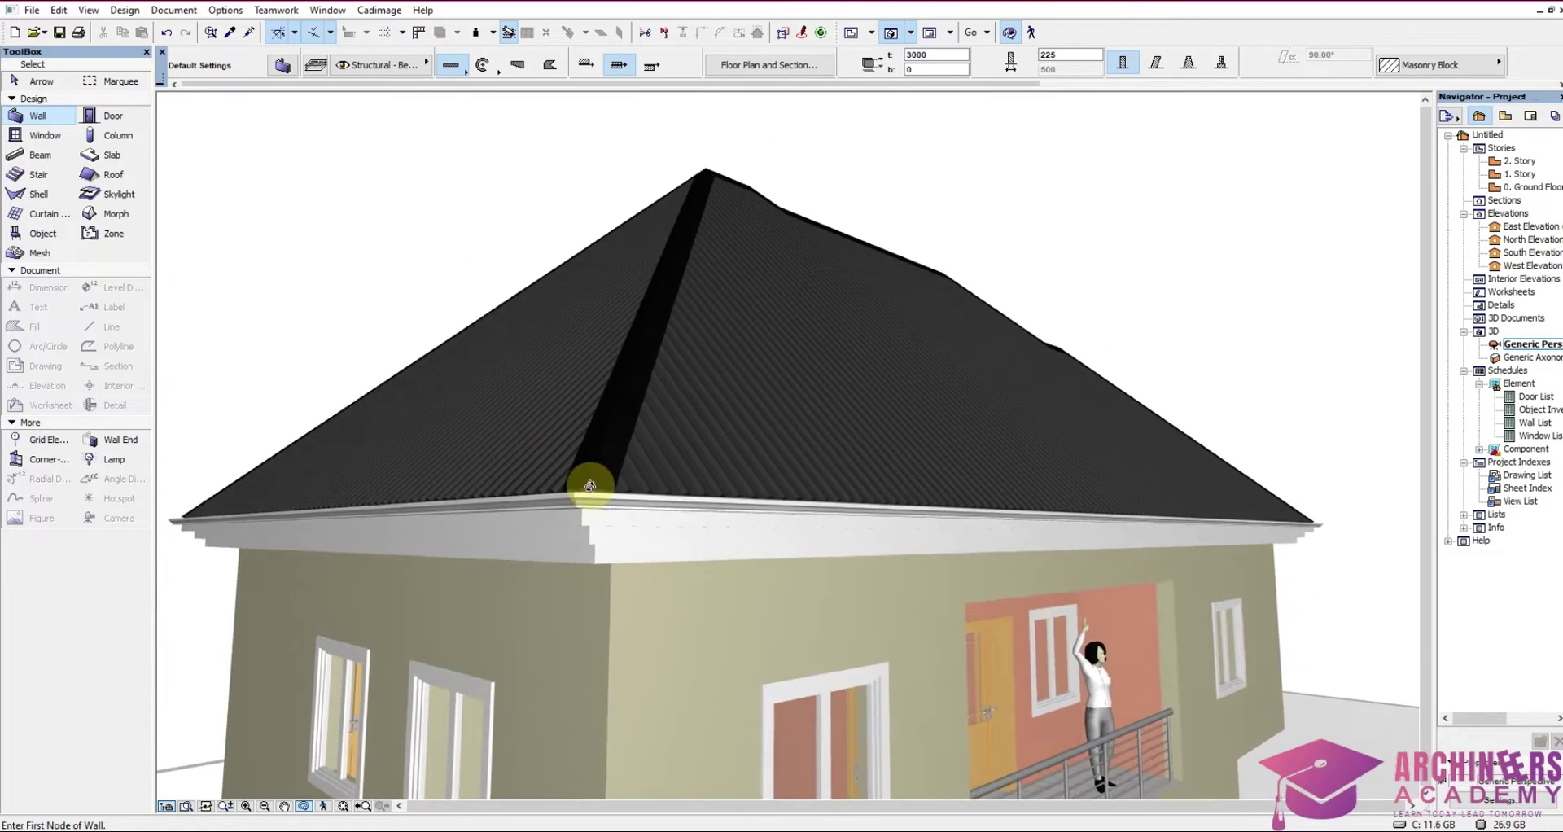
{"action": "mouse_move", "coordinate": [591, 486]}
{"action": "middle_mouse_down", "text": "shift"}
{"action": "mouse_move", "coordinate": [942, 489]}
{"action": "mouse_move", "coordinate": [655, 444]}
{"action": "middle_mouse_up", "text": "shift"}
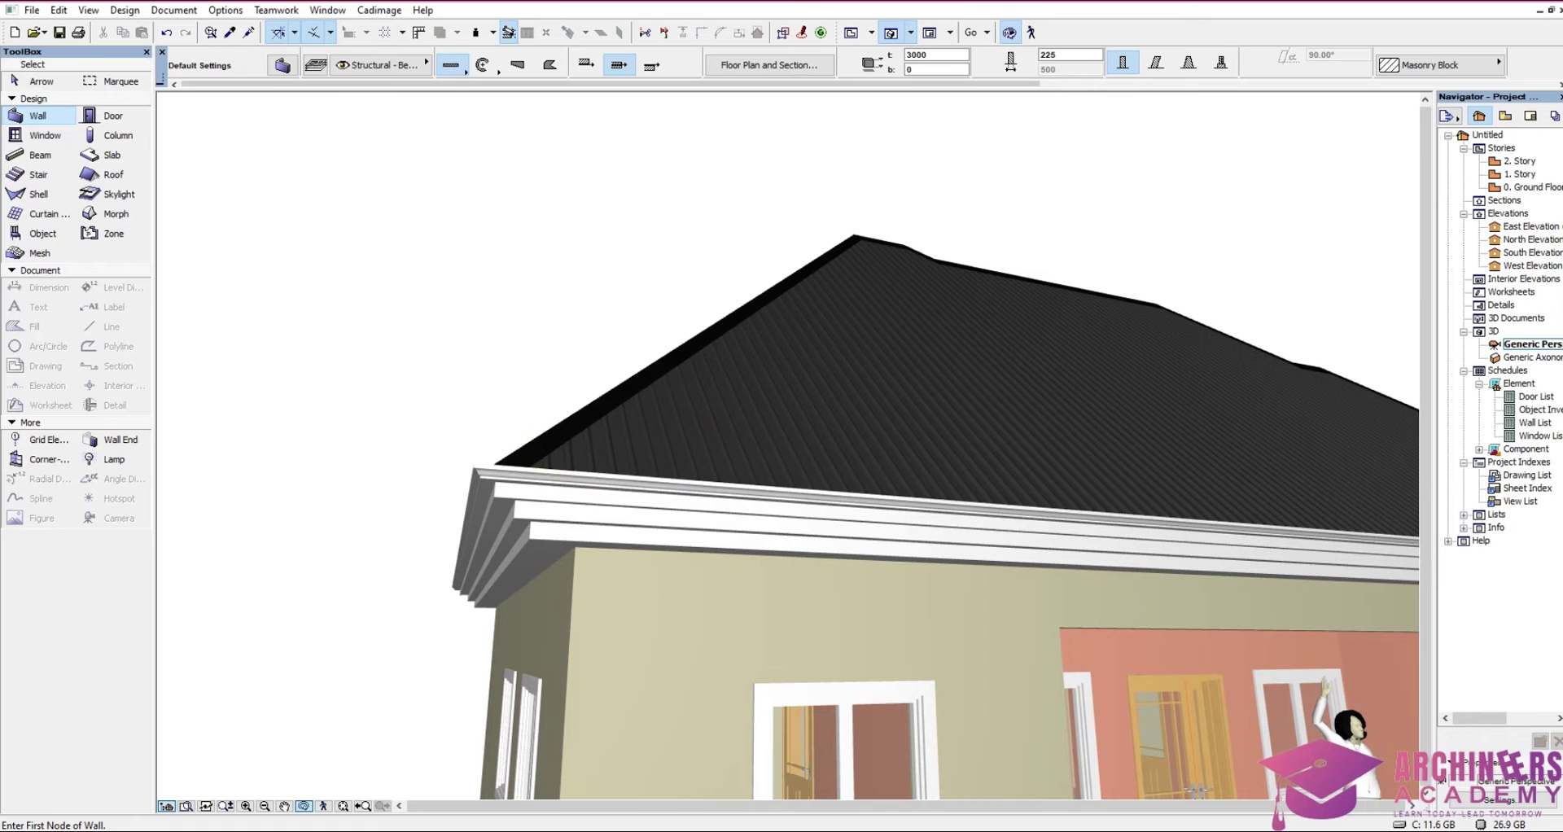
- On the 2. Story plan, reopen the roof's covering settings and choose Shingles cladding
{"action": "double_click", "coordinate": [1521, 162]}
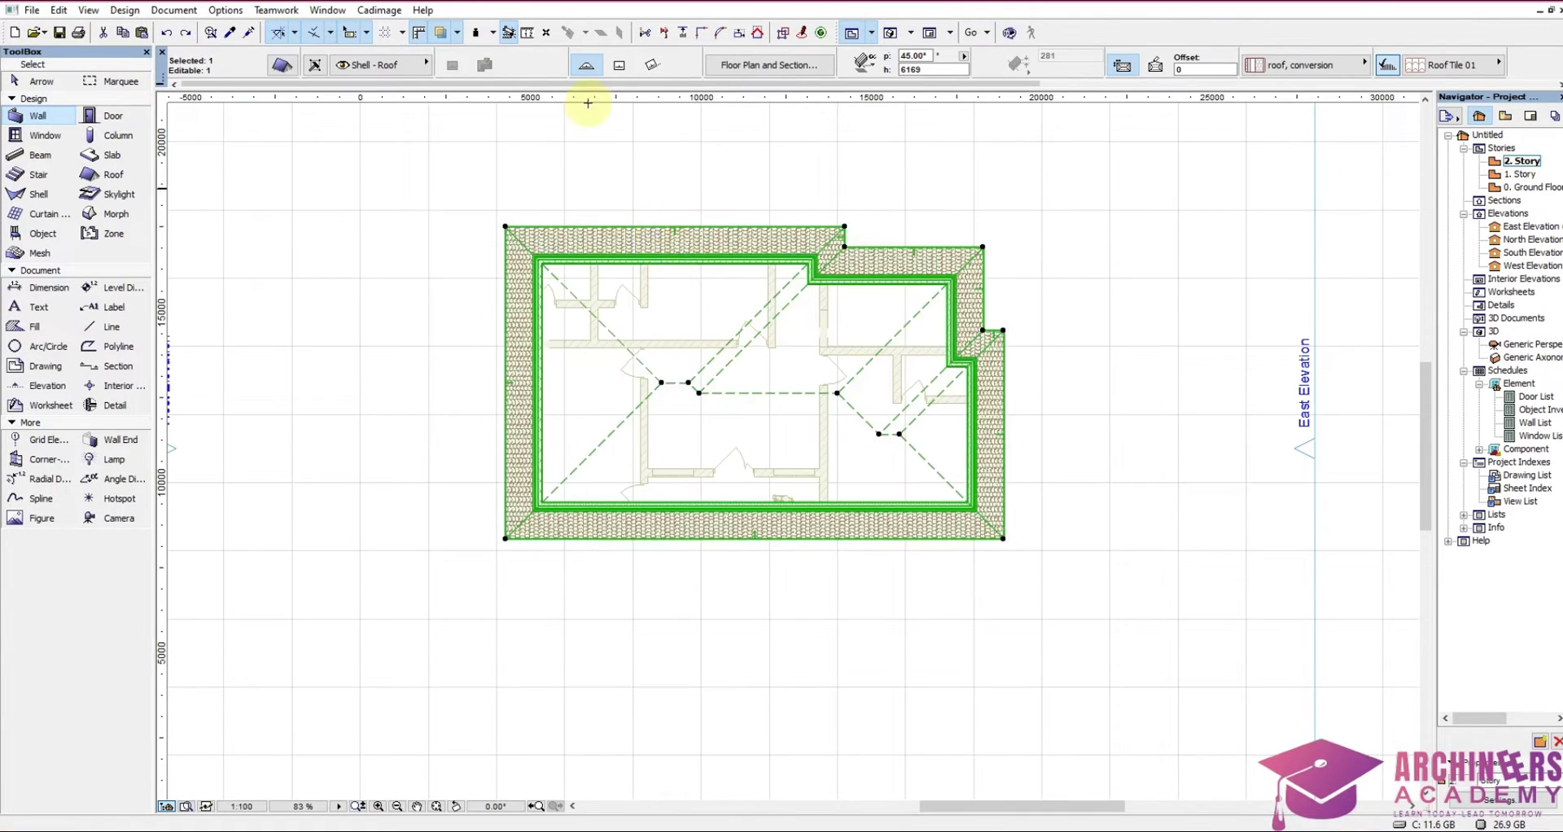
{"action": "left_click", "coordinate": [387, 12]}
{"action": "mouse_move", "coordinate": [398, 134]}
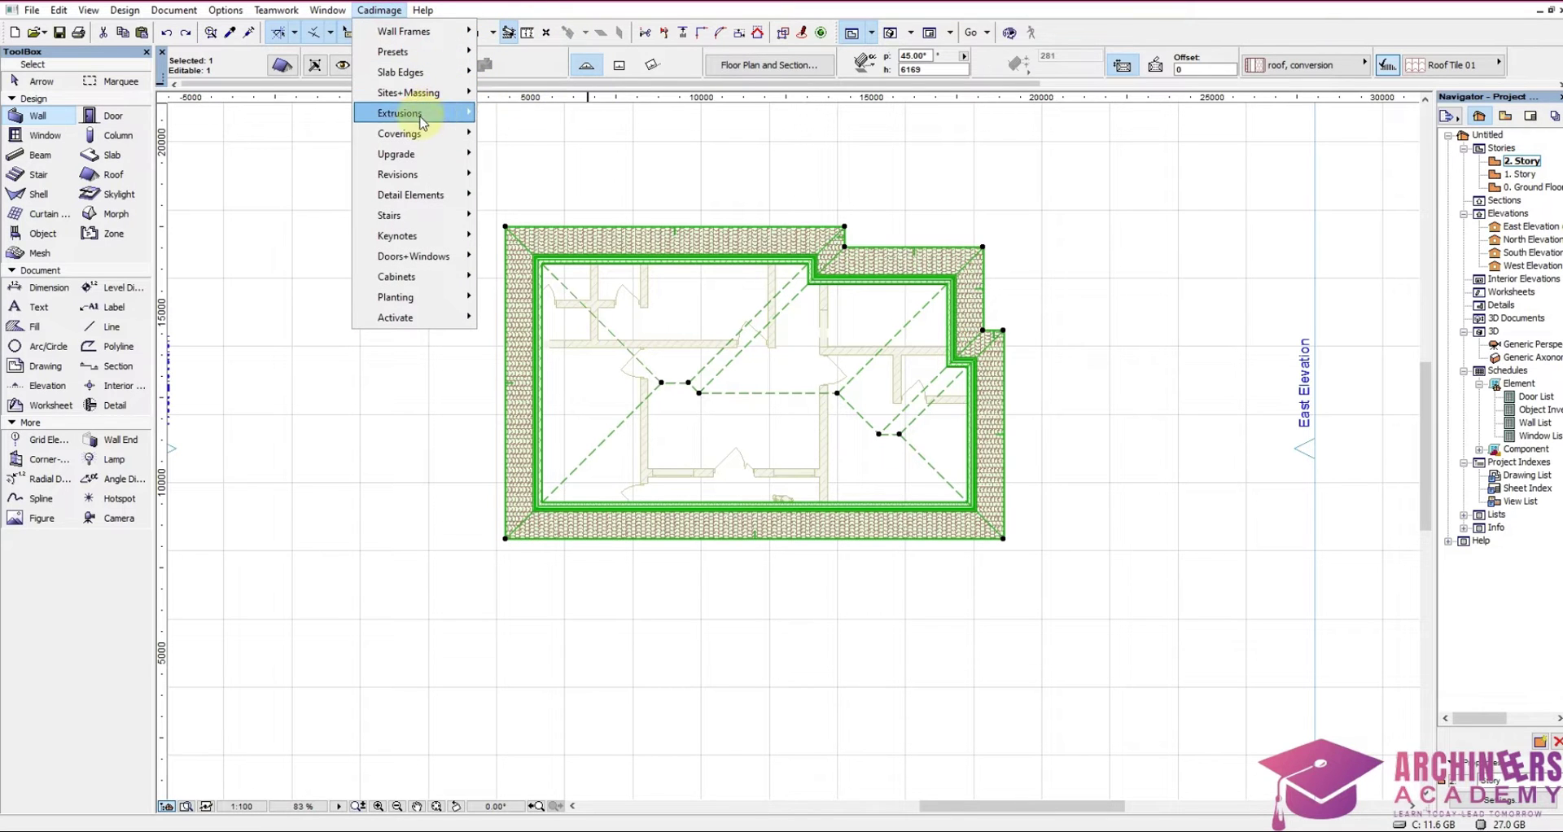
{"action": "left_click", "coordinate": [535, 156]}
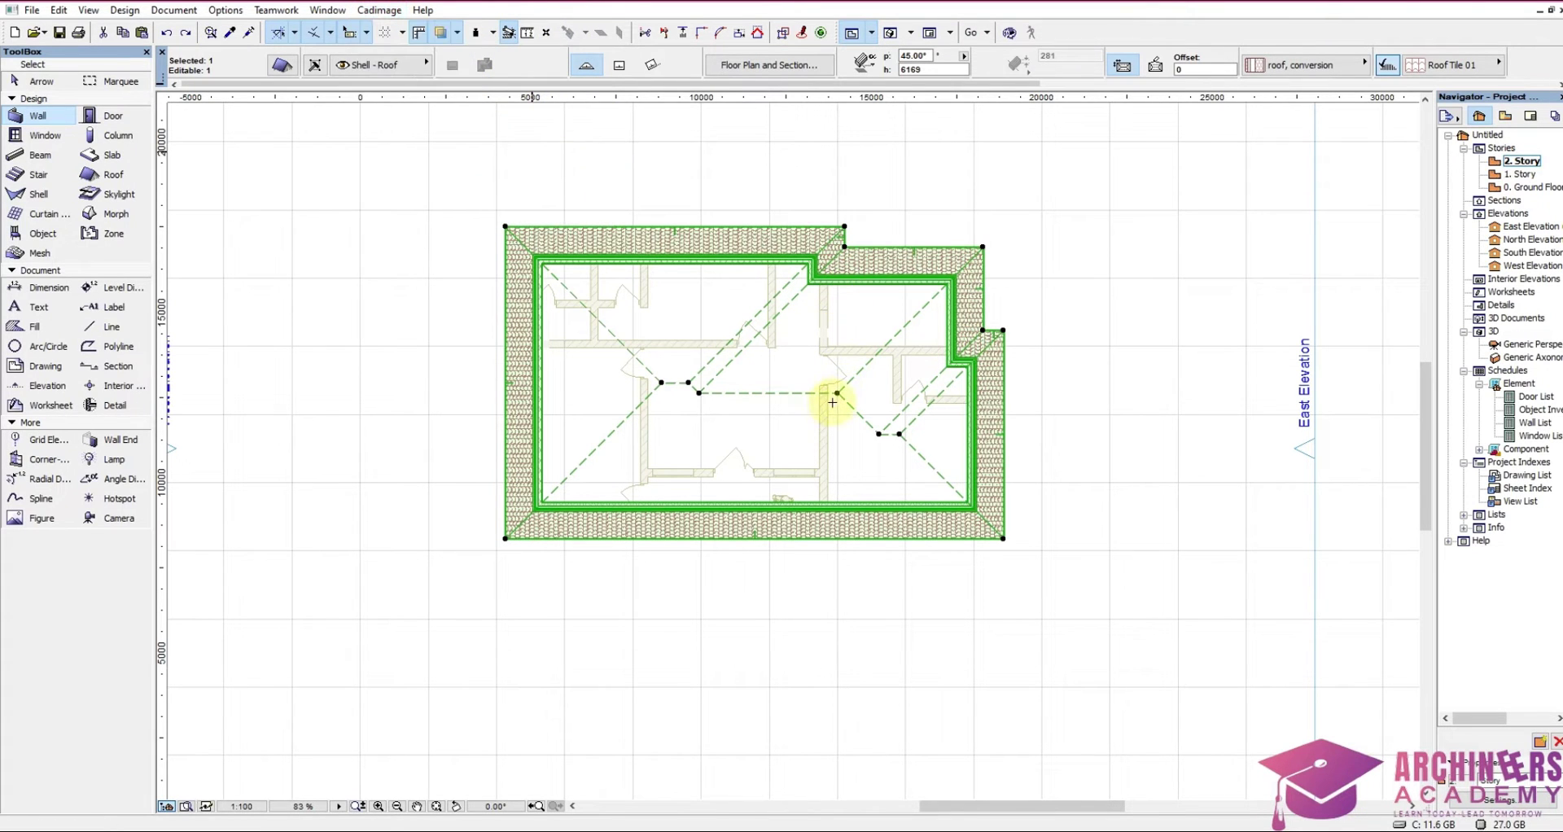
{"action": "left_click", "coordinate": [832, 403]}
{"action": "left_click", "coordinate": [889, 504]}
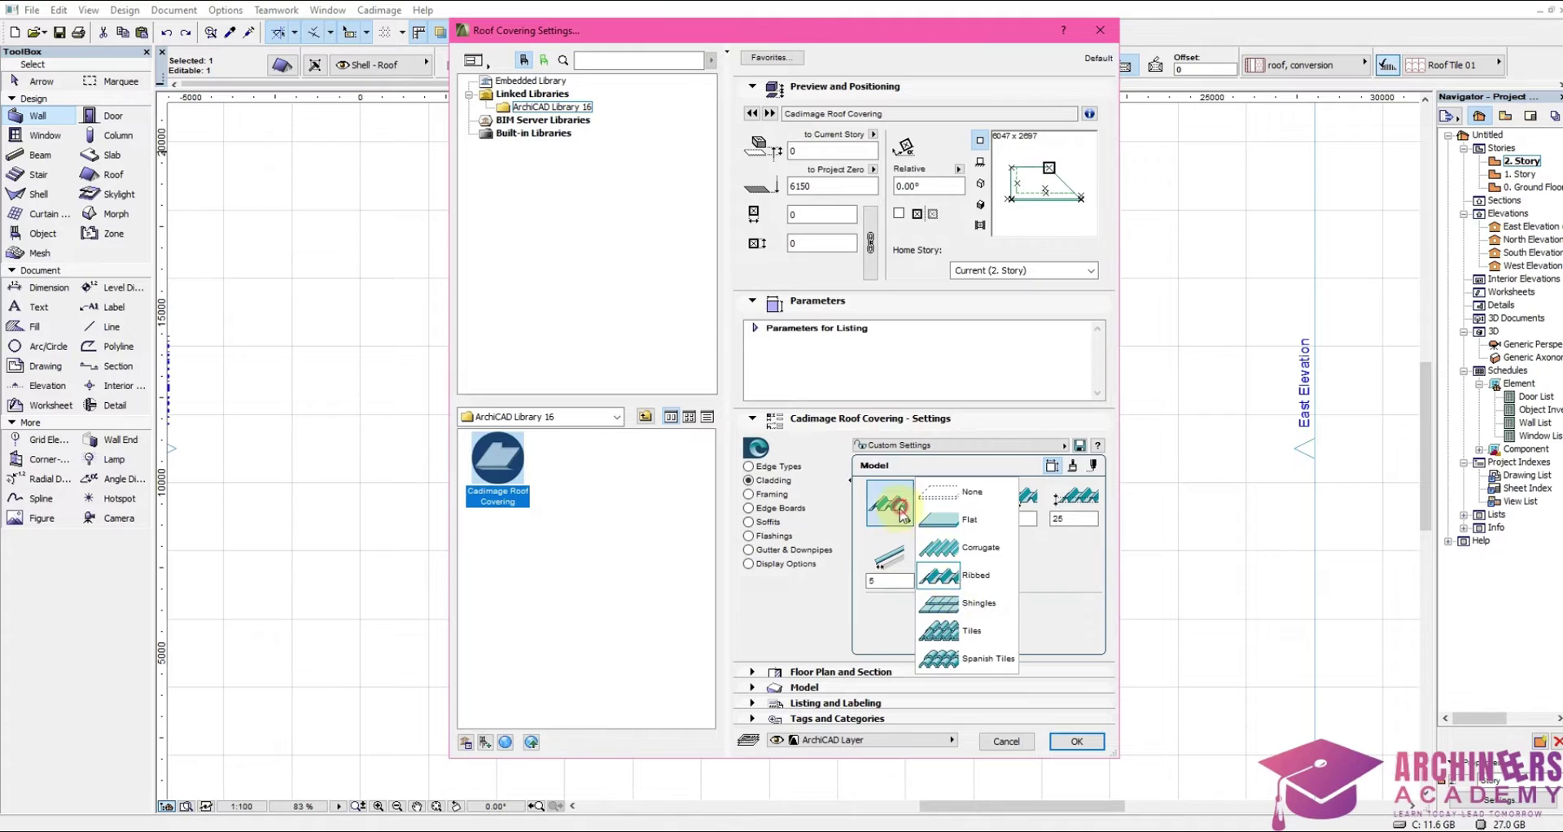
{"action": "left_click", "coordinate": [966, 604]}
{"action": "type", "text": "35"}
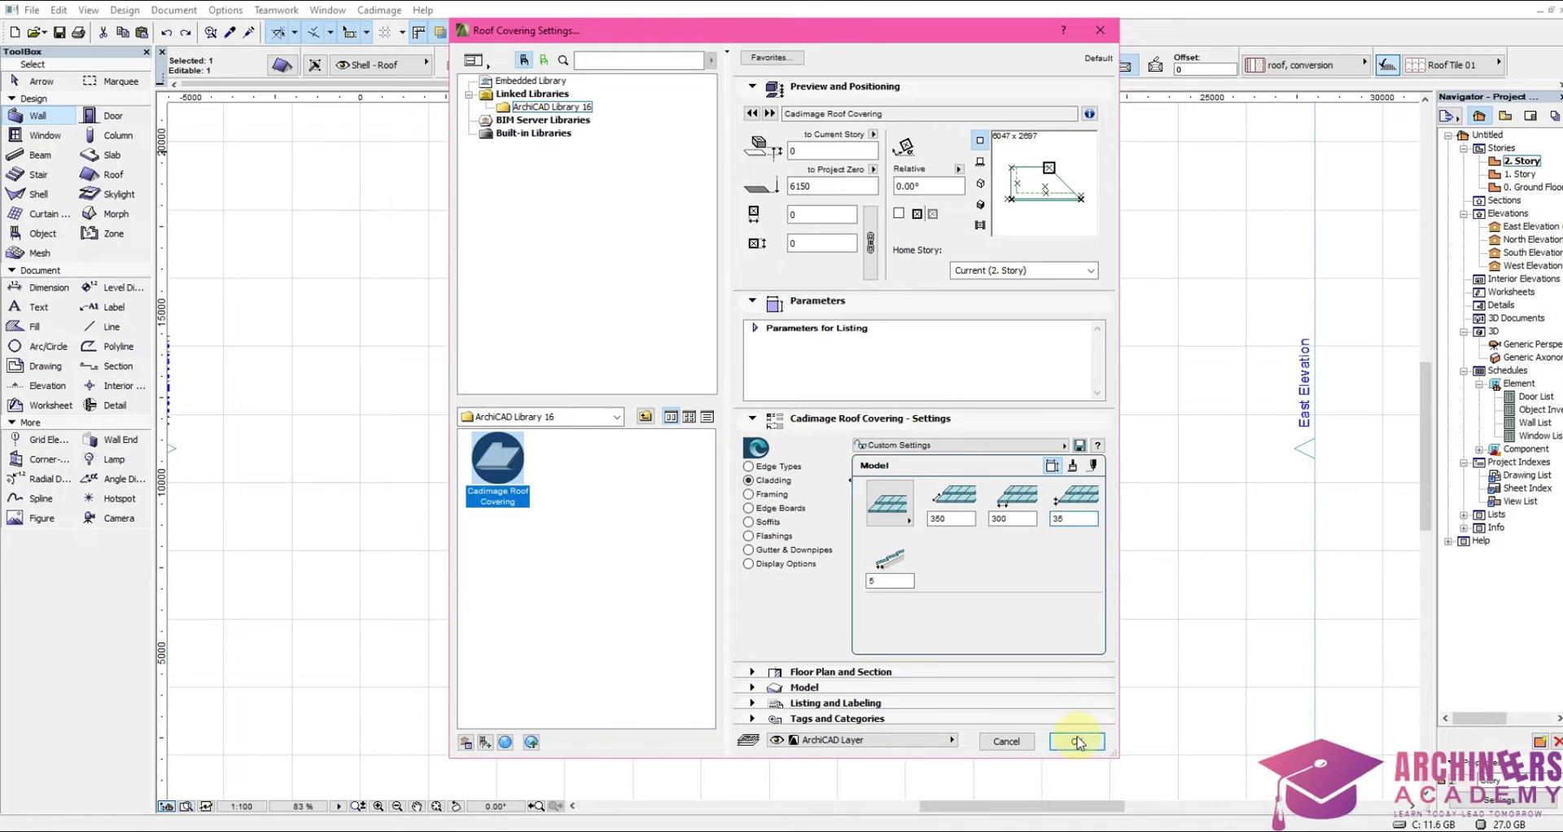
- Apply the shingle covering, show the selected roof in 3D and orbit to view it
{"action": "left_click", "coordinate": [1077, 742]}
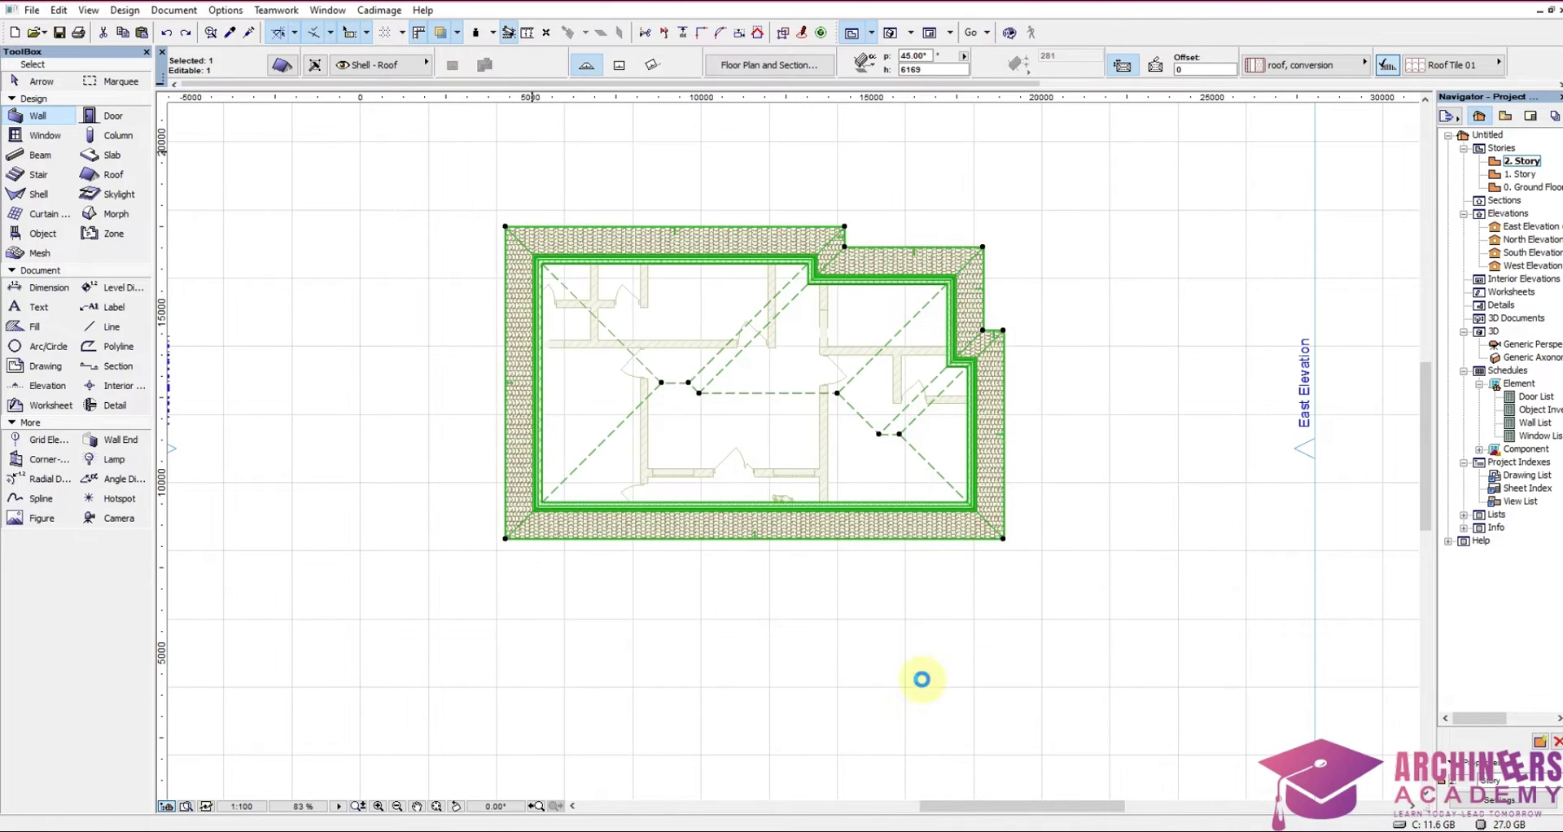
{"action": "right_click", "coordinate": [792, 668]}
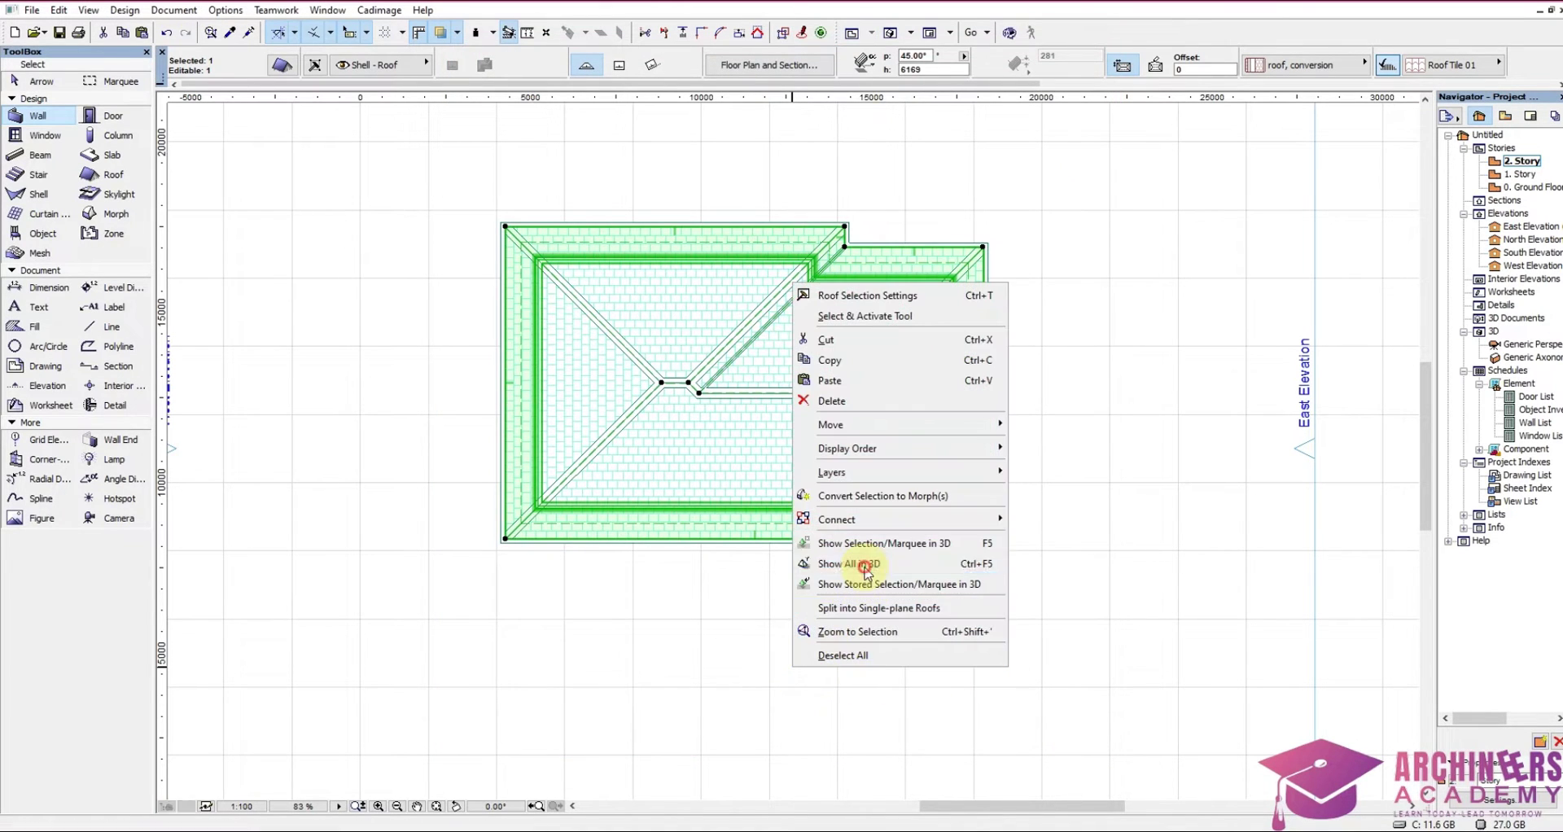
{"action": "left_click", "coordinate": [855, 563]}
{"action": "mouse_move", "coordinate": [750, 453]}
{"action": "left_mouse_down"}
{"action": "mouse_move", "coordinate": [491, 535]}
{"action": "mouse_move", "coordinate": [632, 436]}
{"action": "mouse_move", "coordinate": [931, 667]}
{"action": "mouse_move", "coordinate": [949, 530]}
{"action": "mouse_move", "coordinate": [760, 554]}
{"action": "mouse_move", "coordinate": [701, 601]}
{"action": "mouse_move", "coordinate": [684, 549]}
{"action": "mouse_move", "coordinate": [733, 456]}
{"action": "left_mouse_up"}
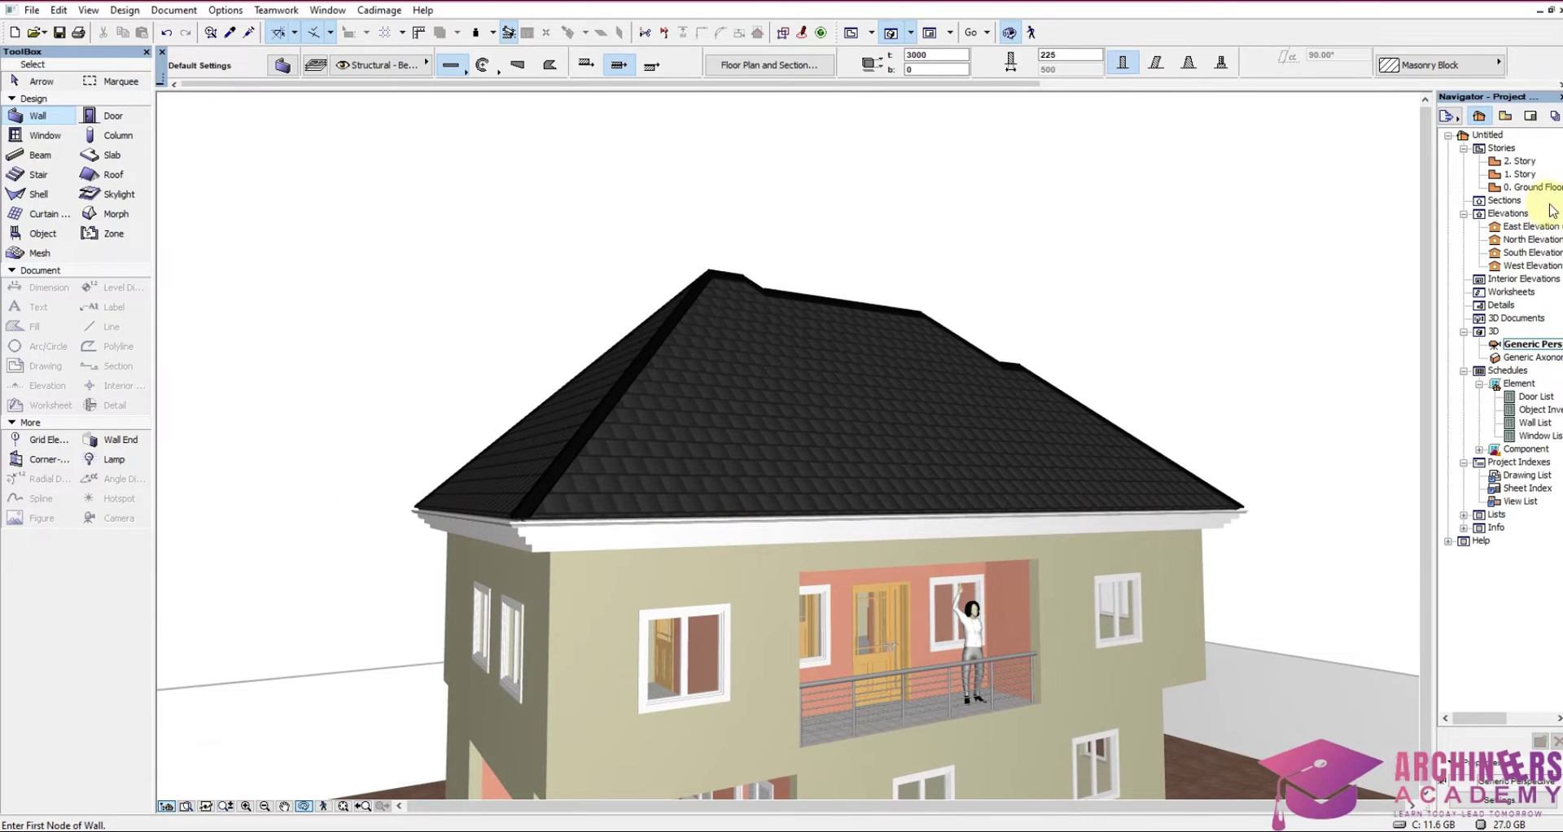
- On the 2. Story plan, reopen the roof's Cadimage covering settings and pick the Tiles cladding model
{"action": "double_click", "coordinate": [1526, 160]}
{"action": "left_click", "coordinate": [696, 513]}
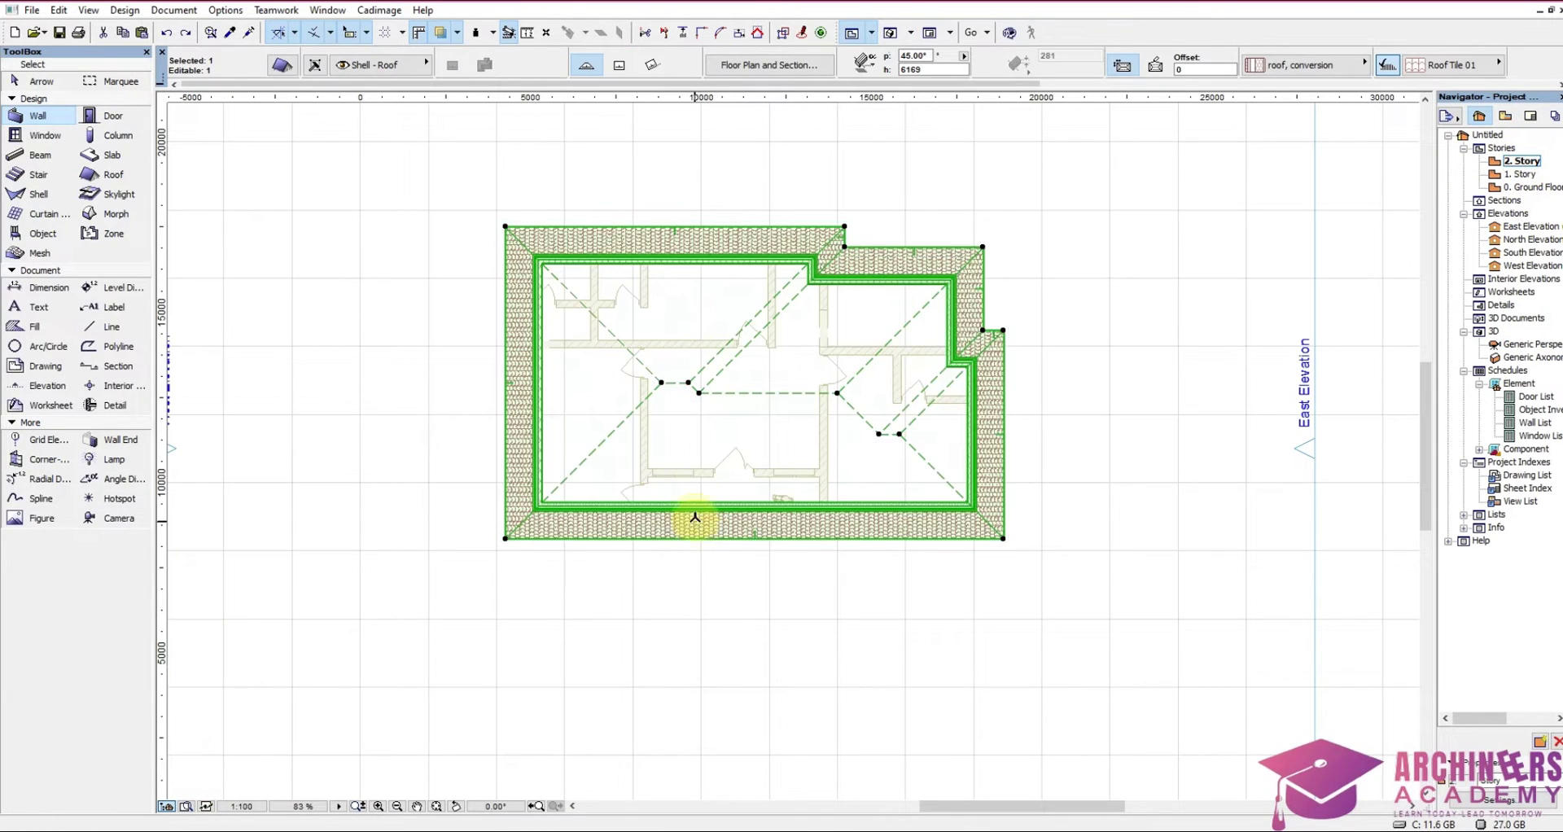
{"action": "left_click", "coordinate": [392, 13]}
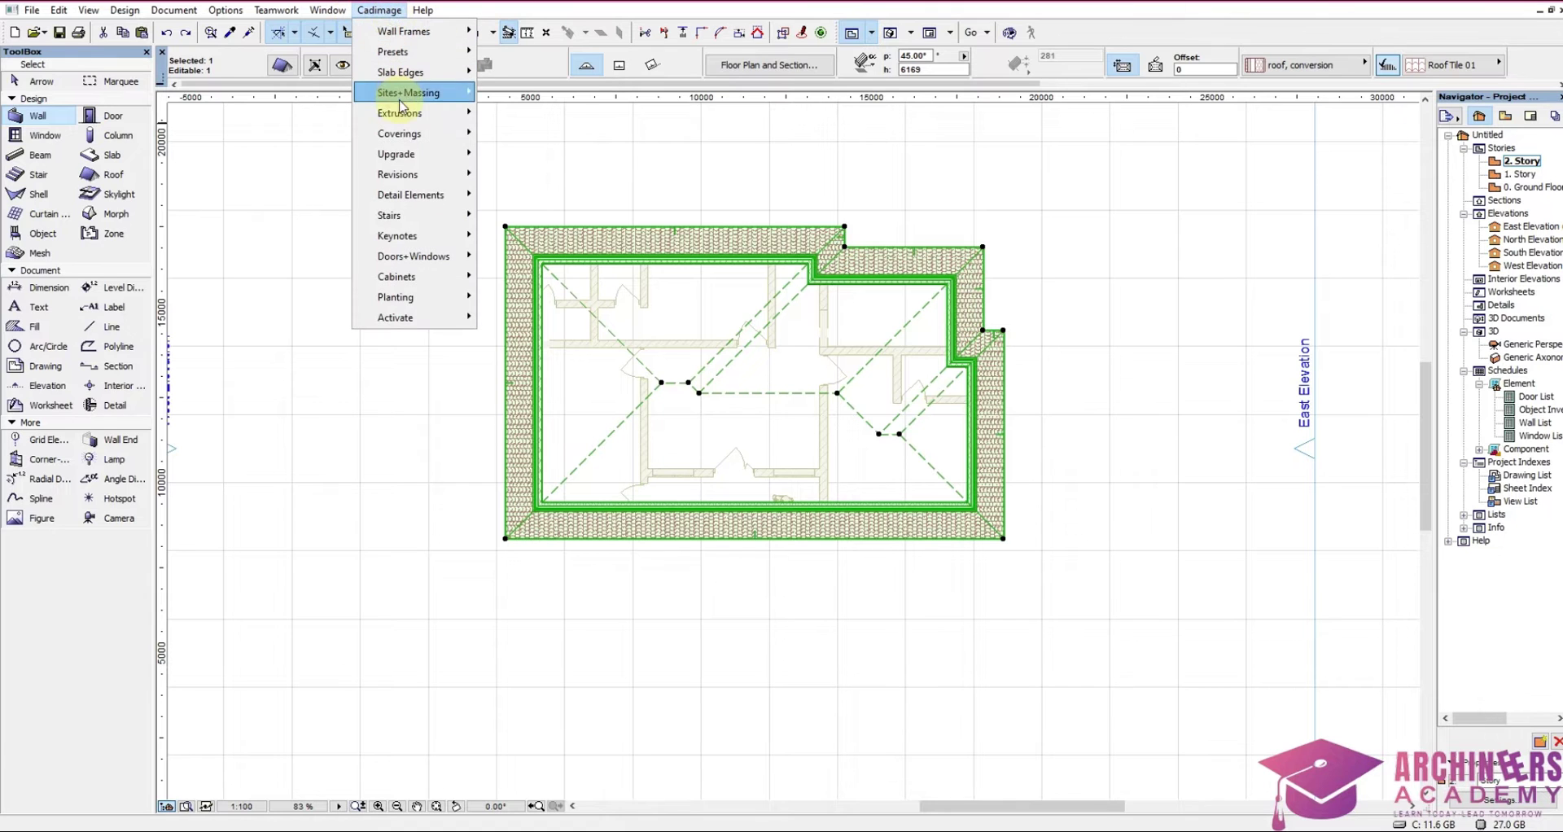
{"action": "left_click", "coordinate": [537, 155]}
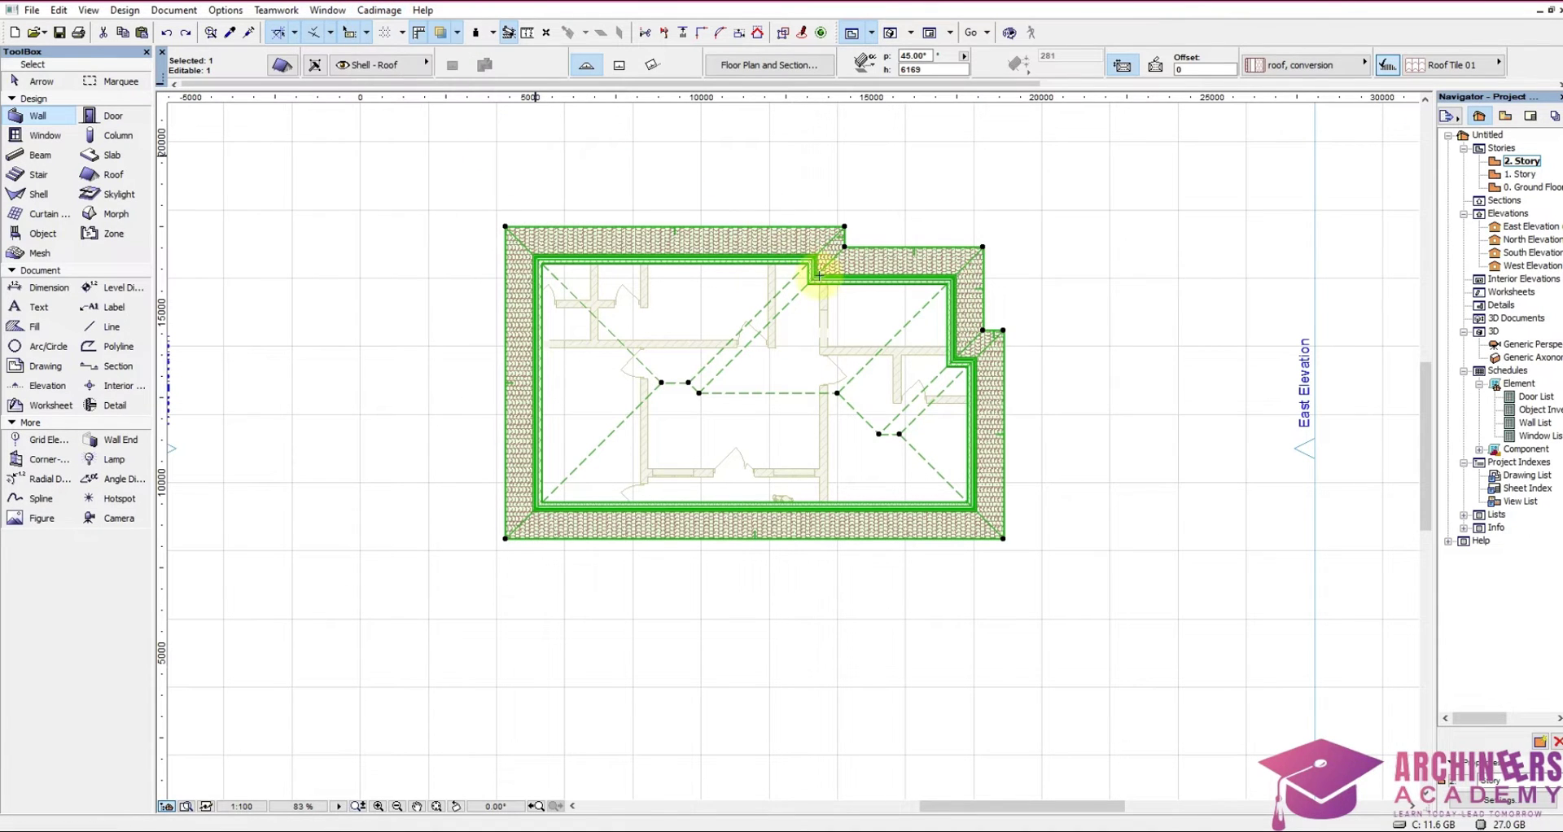
{"action": "left_click", "coordinate": [829, 411]}
{"action": "left_click", "coordinate": [890, 502]}
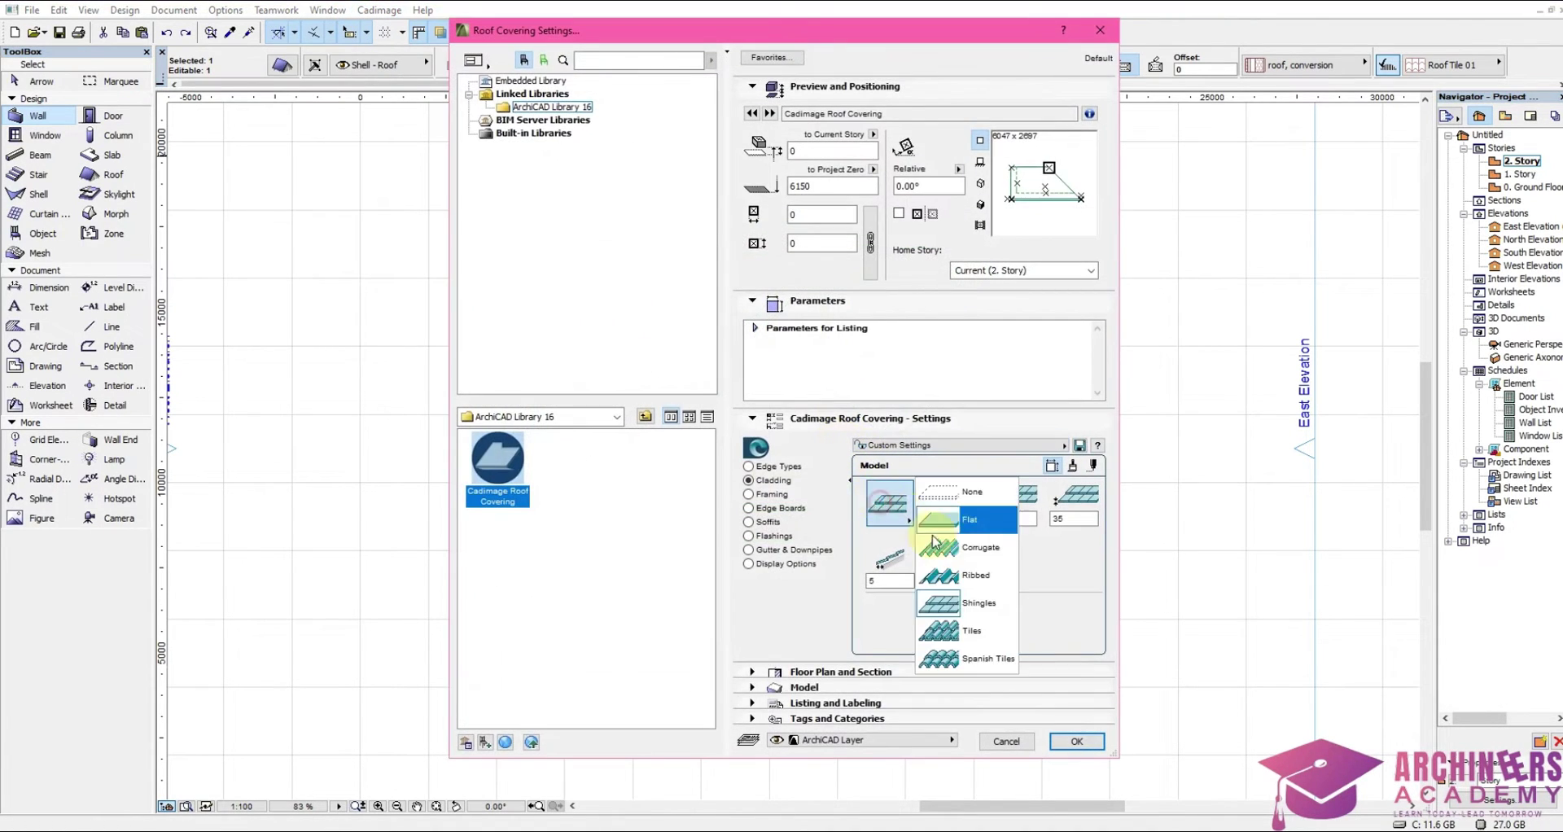
{"action": "left_click", "coordinate": [980, 642]}
{"action": "type", "text": "20"}
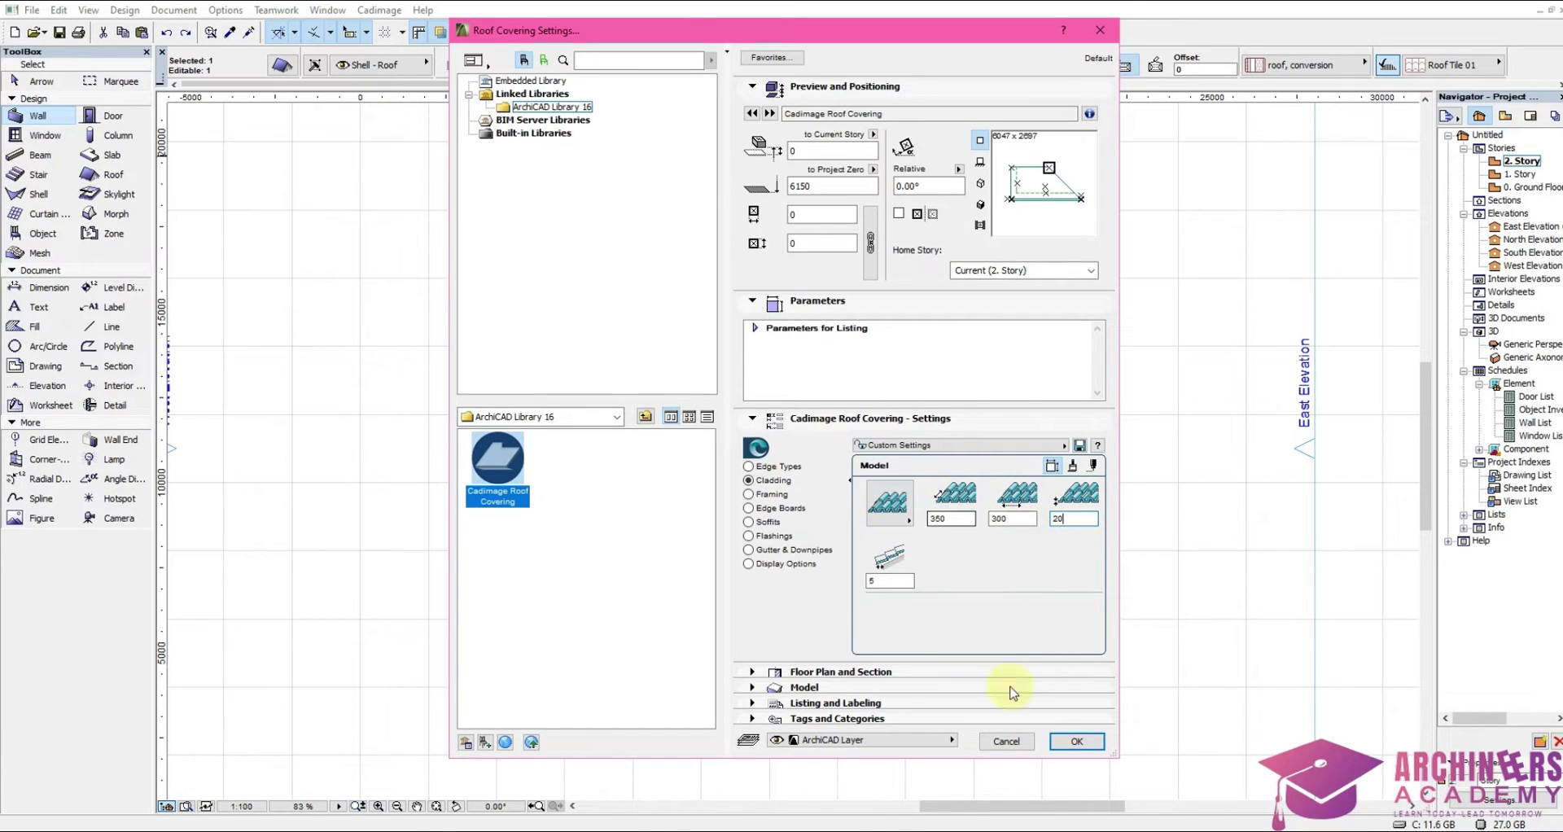
- Apply the tile covering, show all in 3D, deselect and orbit to view the tiled roof
{"action": "left_click", "coordinate": [1070, 745]}
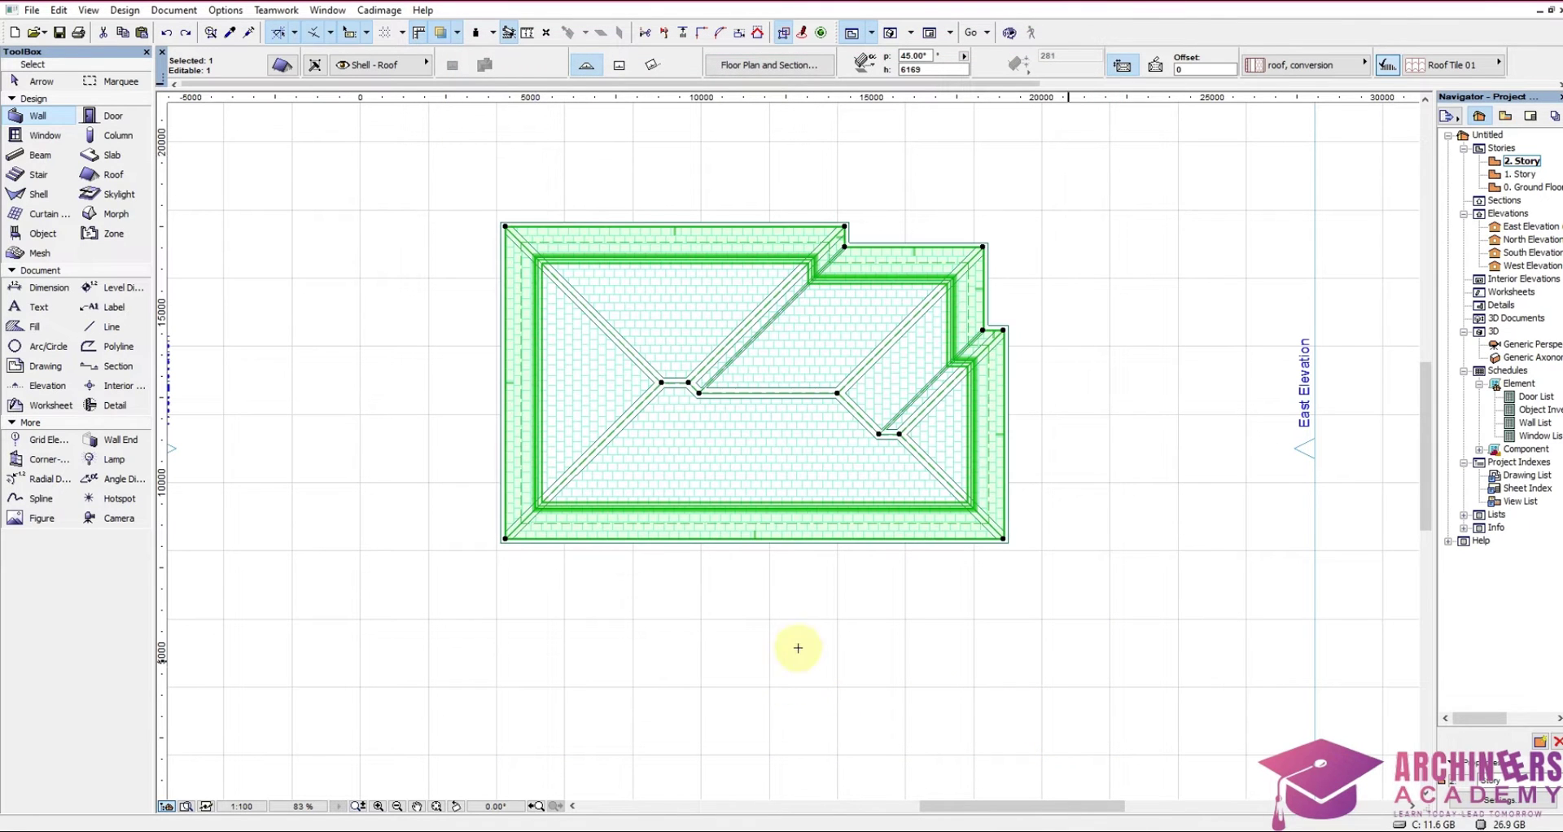
{"action": "right_click", "coordinate": [679, 658]}
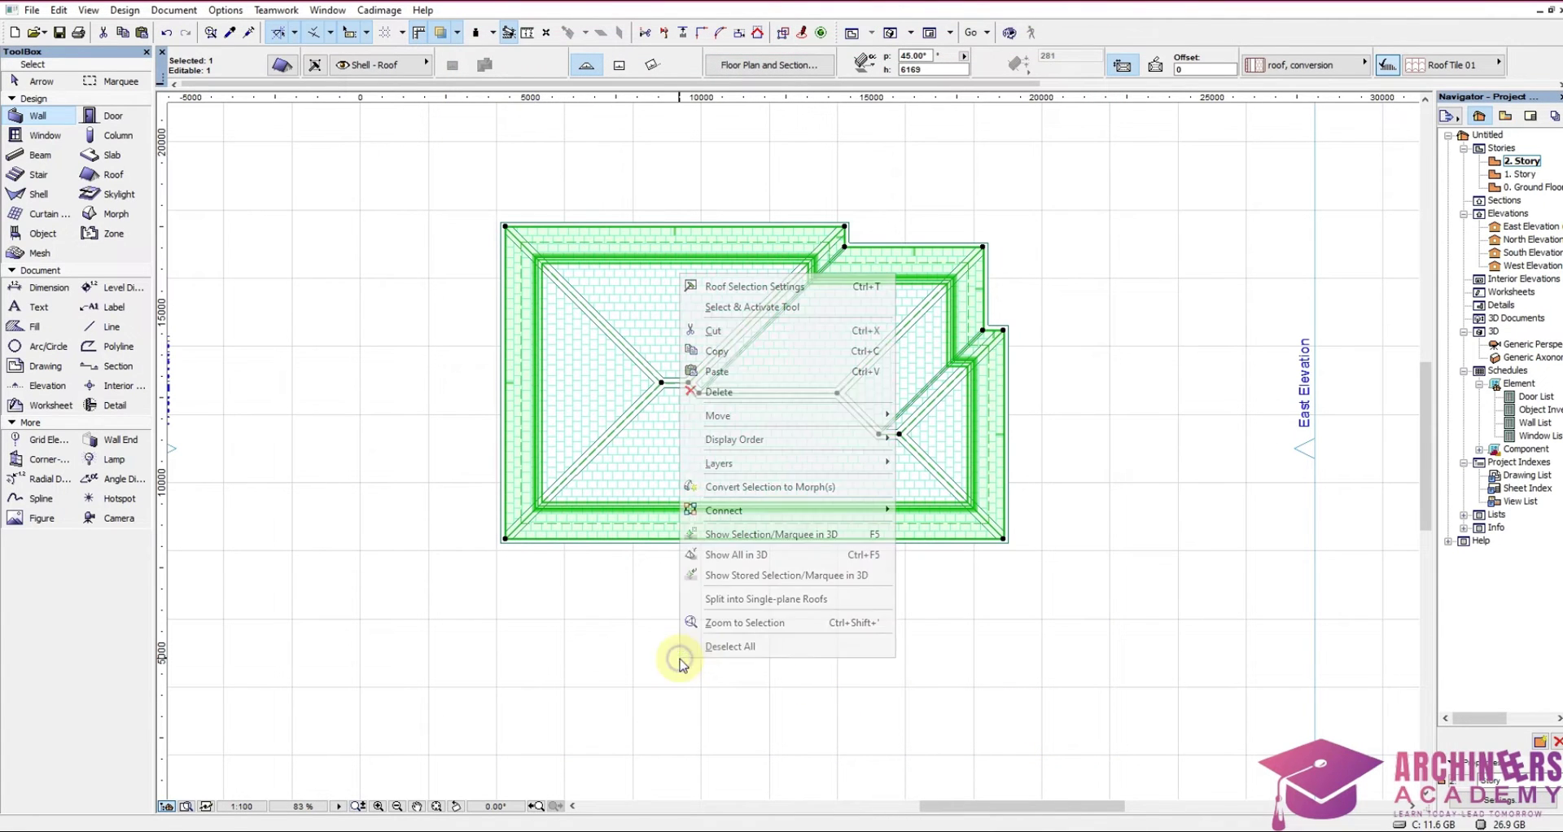
{"action": "left_click", "coordinate": [765, 557]}
{"action": "key", "text": "Escape"}
{"action": "mouse_move", "coordinate": [628, 582]}
{"action": "middle_mouse_down", "text": "shift"}
{"action": "mouse_move", "coordinate": [662, 549]}
{"action": "mouse_move", "coordinate": [559, 478]}
{"action": "mouse_move", "coordinate": [601, 494]}
{"action": "mouse_move", "coordinate": [541, 373]}
{"action": "mouse_move", "coordinate": [374, 436]}
{"action": "mouse_move", "coordinate": [646, 437]}
{"action": "mouse_move", "coordinate": [688, 477]}
{"action": "mouse_move", "coordinate": [1074, 489]}
{"action": "mouse_move", "coordinate": [652, 479]}
{"action": "mouse_move", "coordinate": [391, 451]}
{"action": "mouse_move", "coordinate": [644, 473]}
{"action": "mouse_move", "coordinate": [660, 562]}
{"action": "mouse_move", "coordinate": [736, 584]}
{"action": "mouse_move", "coordinate": [630, 573]}
{"action": "middle_mouse_up", "text": "shift"}
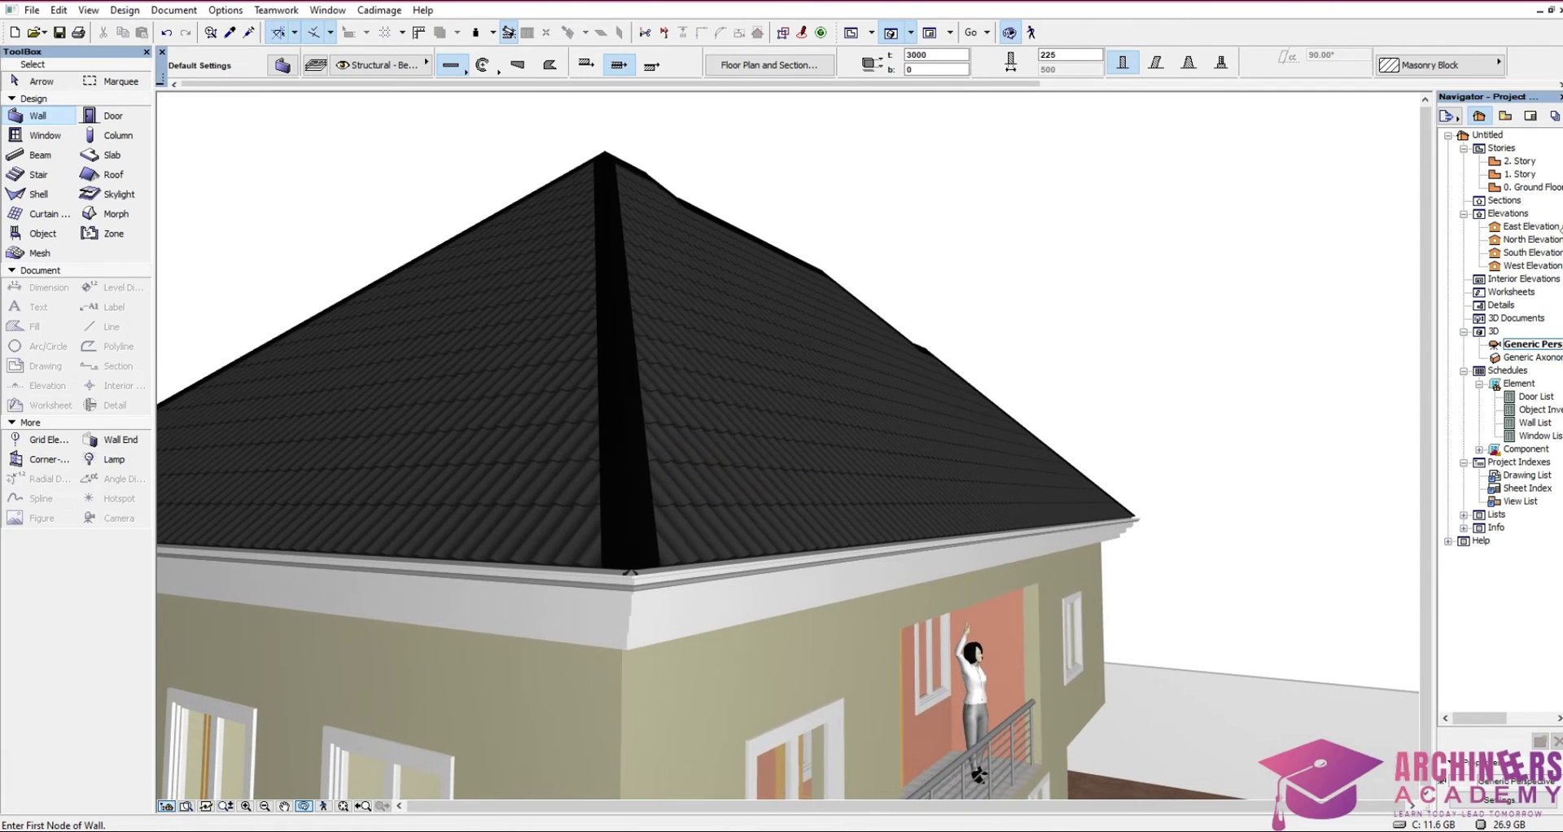
- Select the roof on the 2. Story plan, closing the Slab Coverings dialog opened by mistake
{"action": "double_click", "coordinate": [1519, 163]}
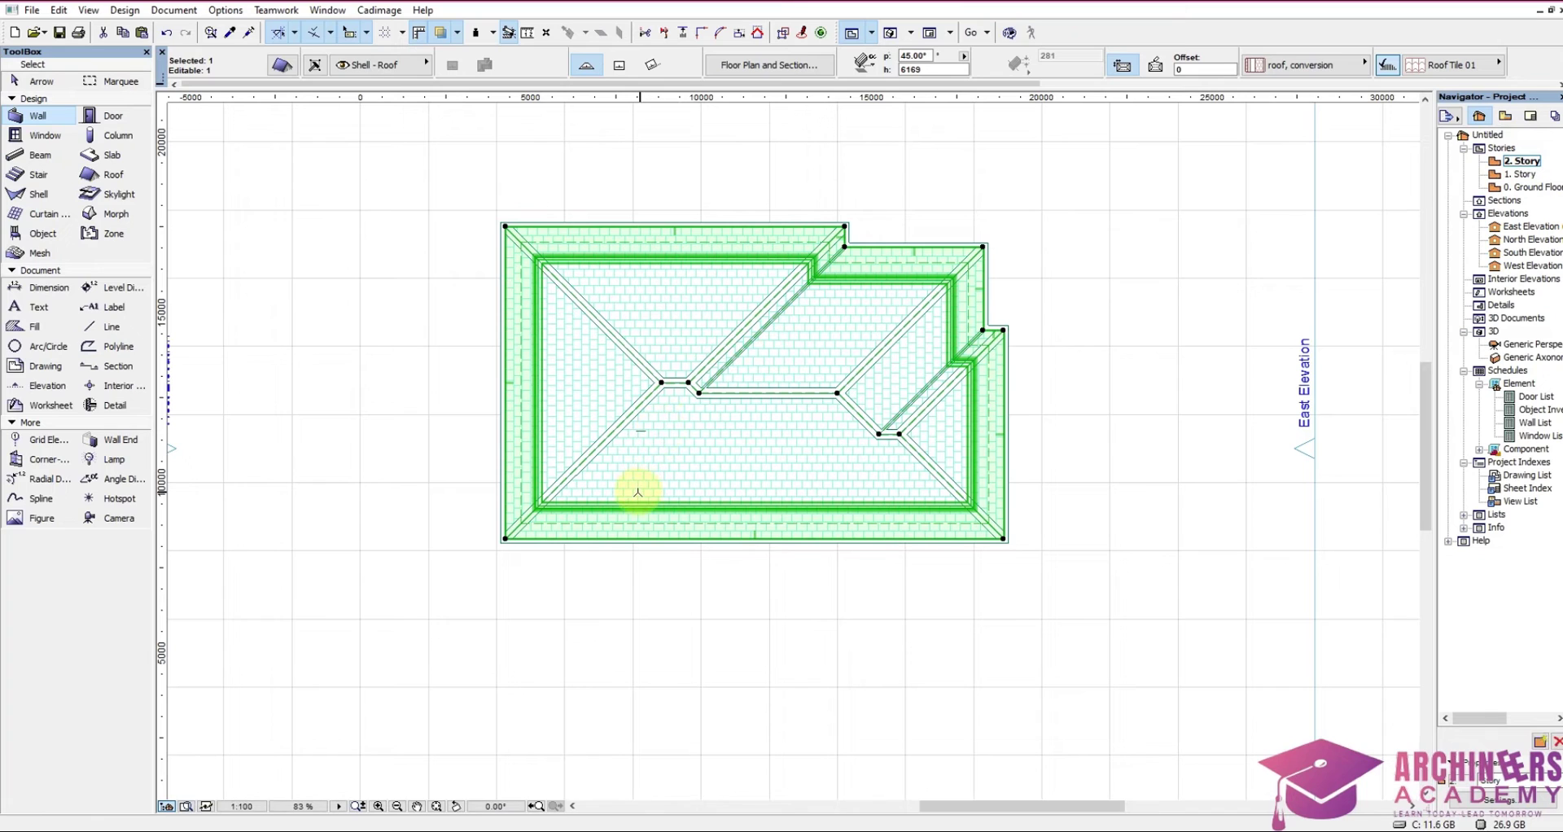
{"action": "left_click", "coordinate": [639, 477]}
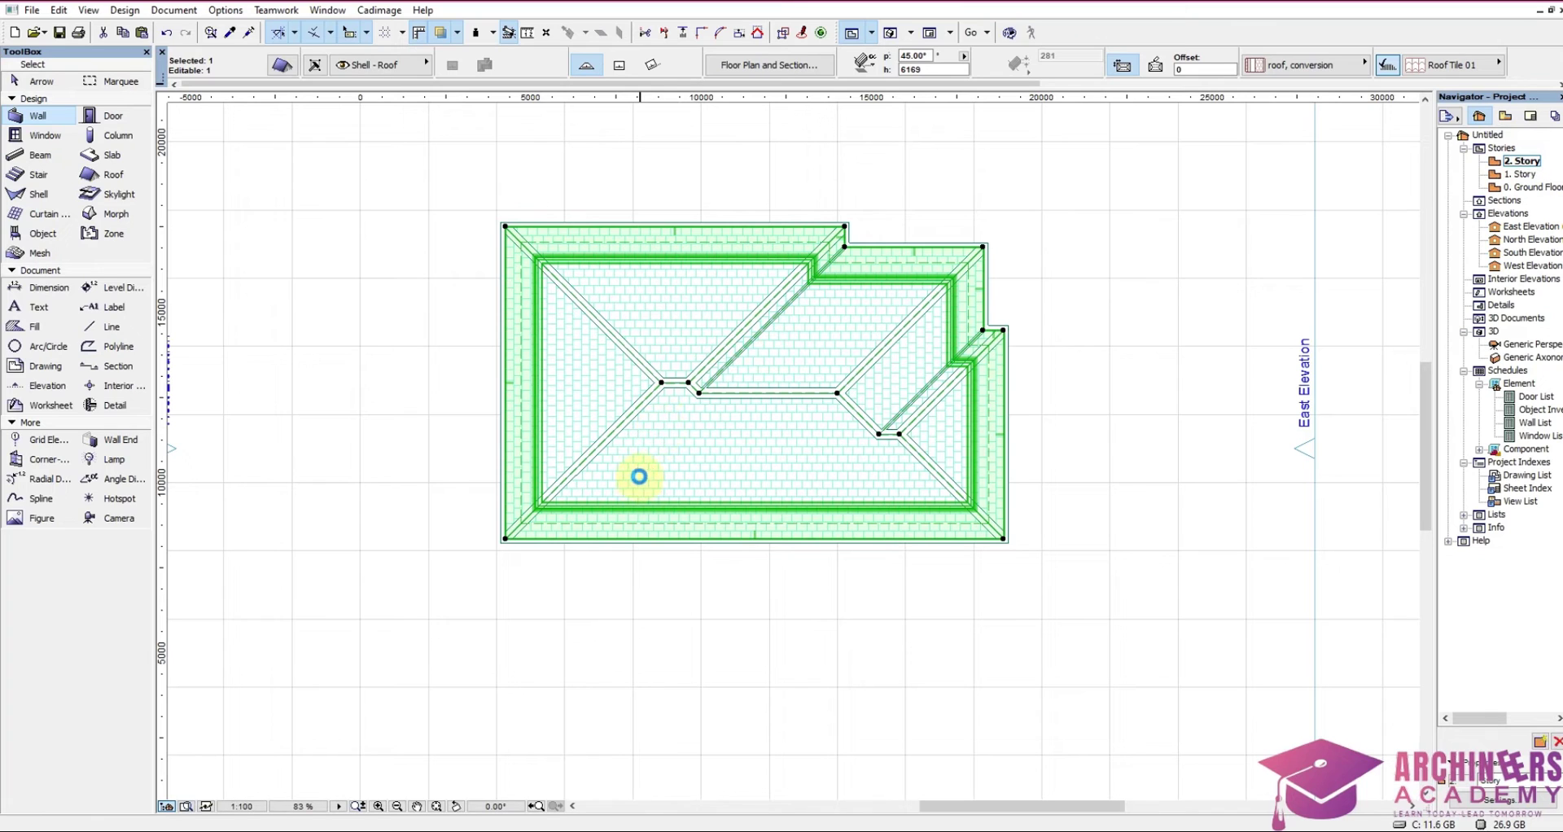
{"action": "left_click", "coordinate": [377, 11]}
{"action": "mouse_move", "coordinate": [400, 133]}
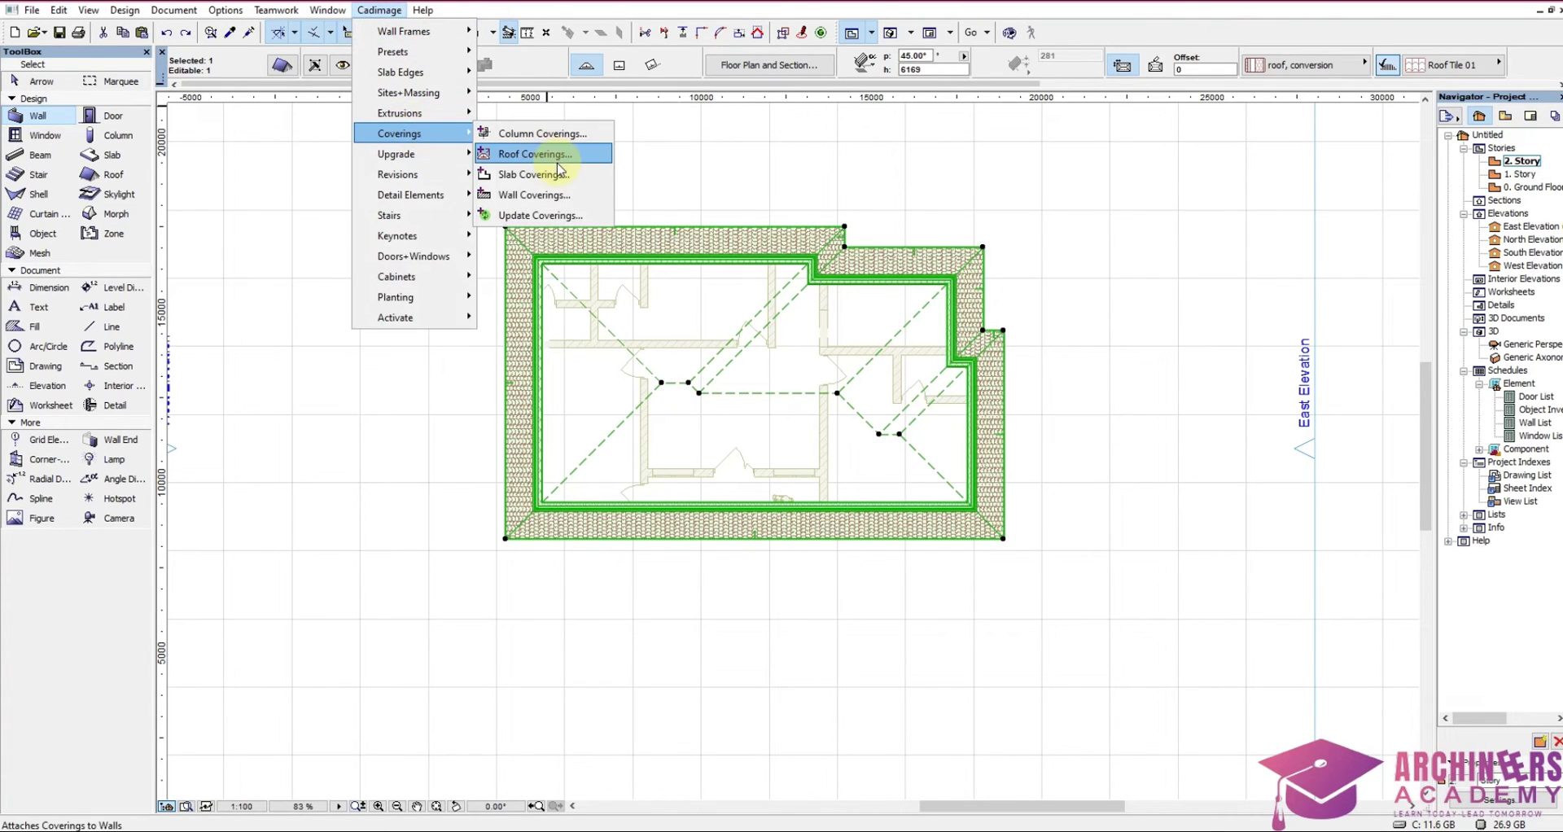
{"action": "left_click", "coordinate": [559, 173]}
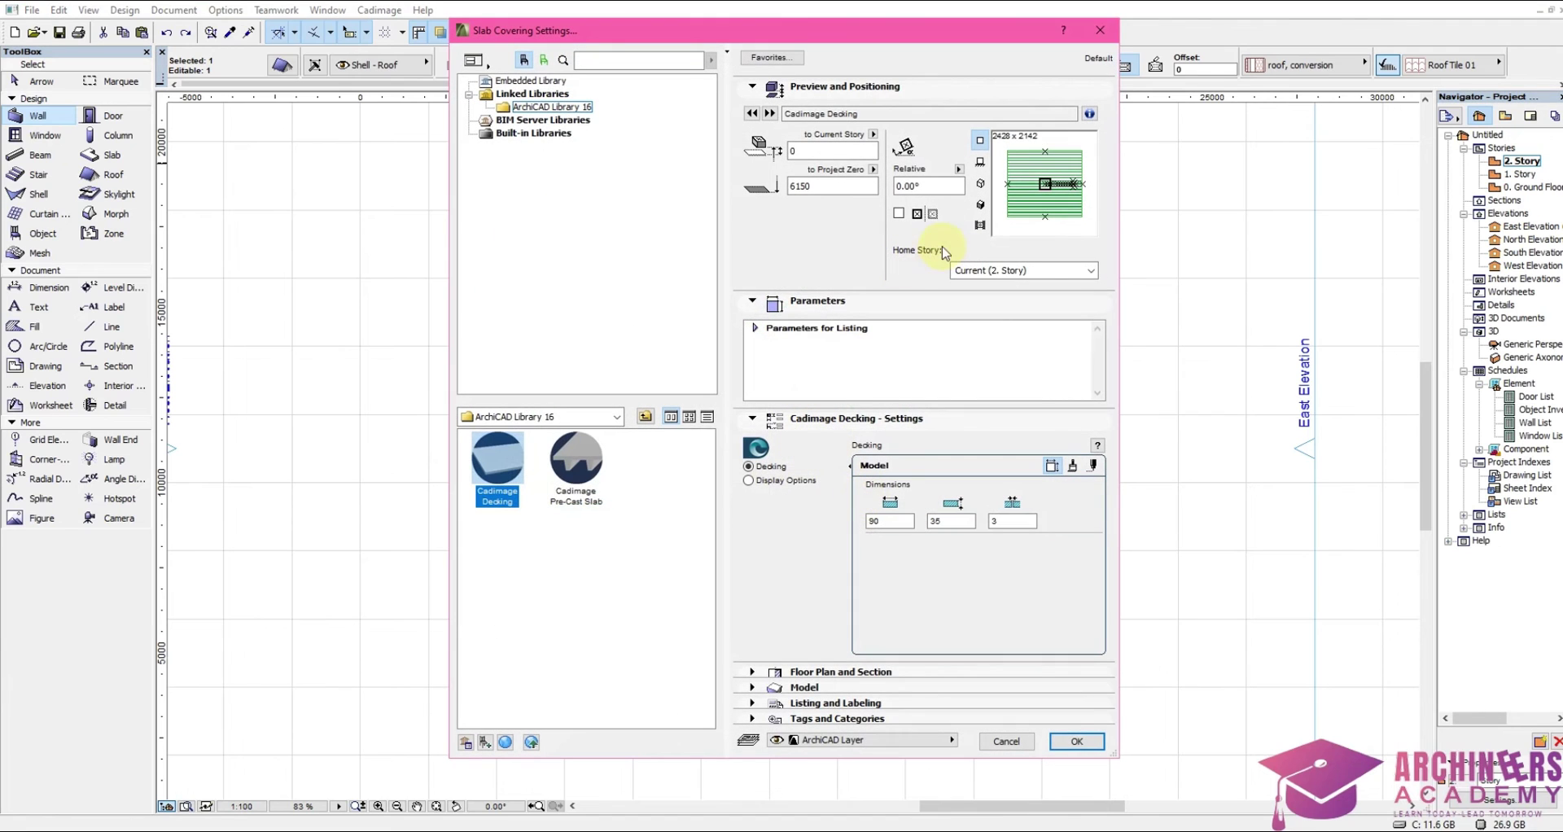
{"action": "left_click", "coordinate": [1098, 32]}
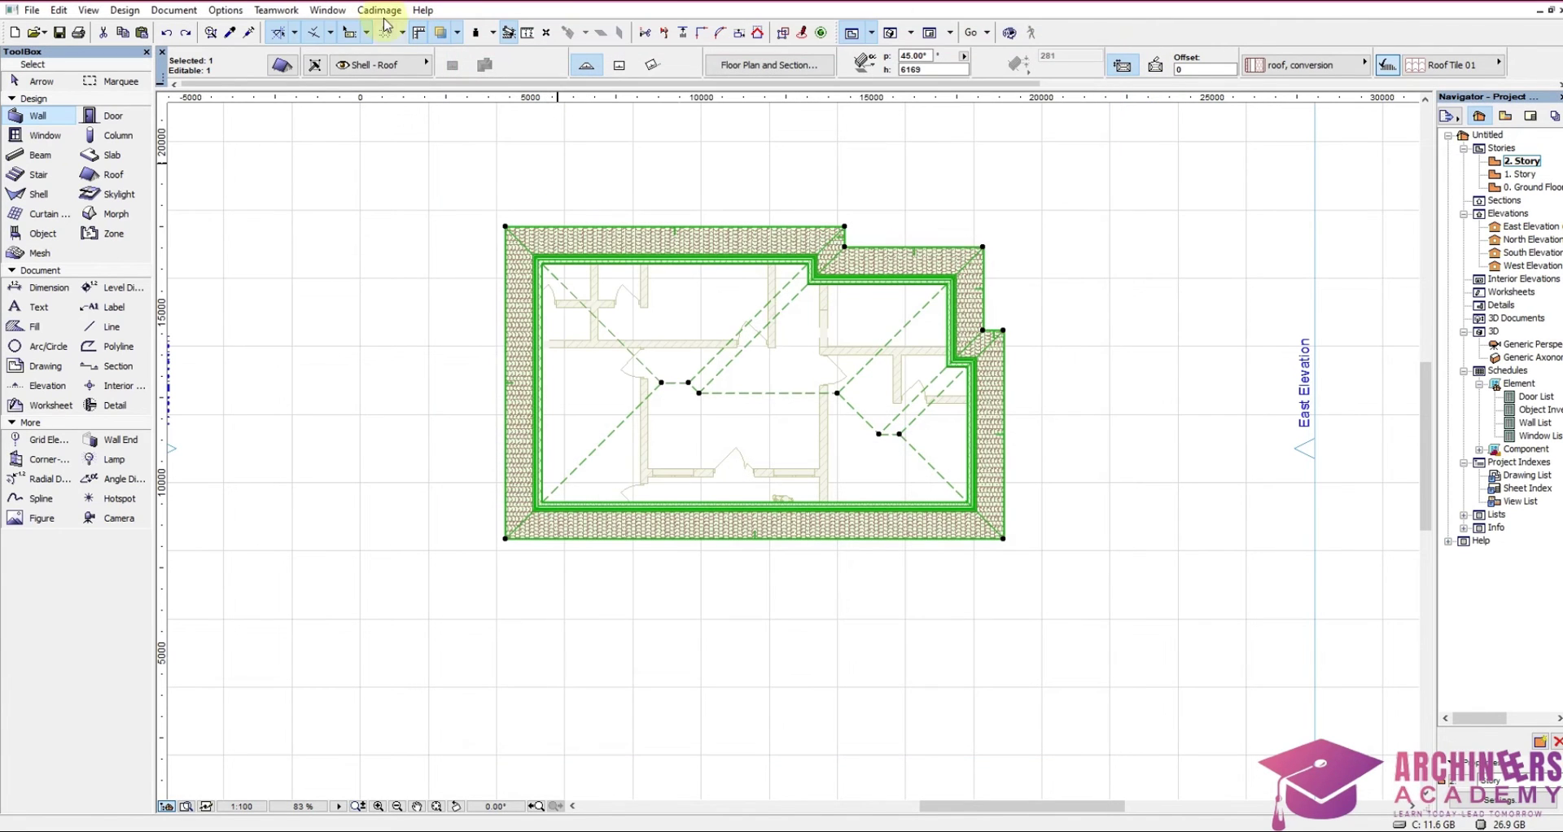
- Open the Roof Coverings settings and choose the Spanish Tiles cladding model
{"action": "left_click", "coordinate": [380, 10]}
{"action": "mouse_move", "coordinate": [400, 134]}
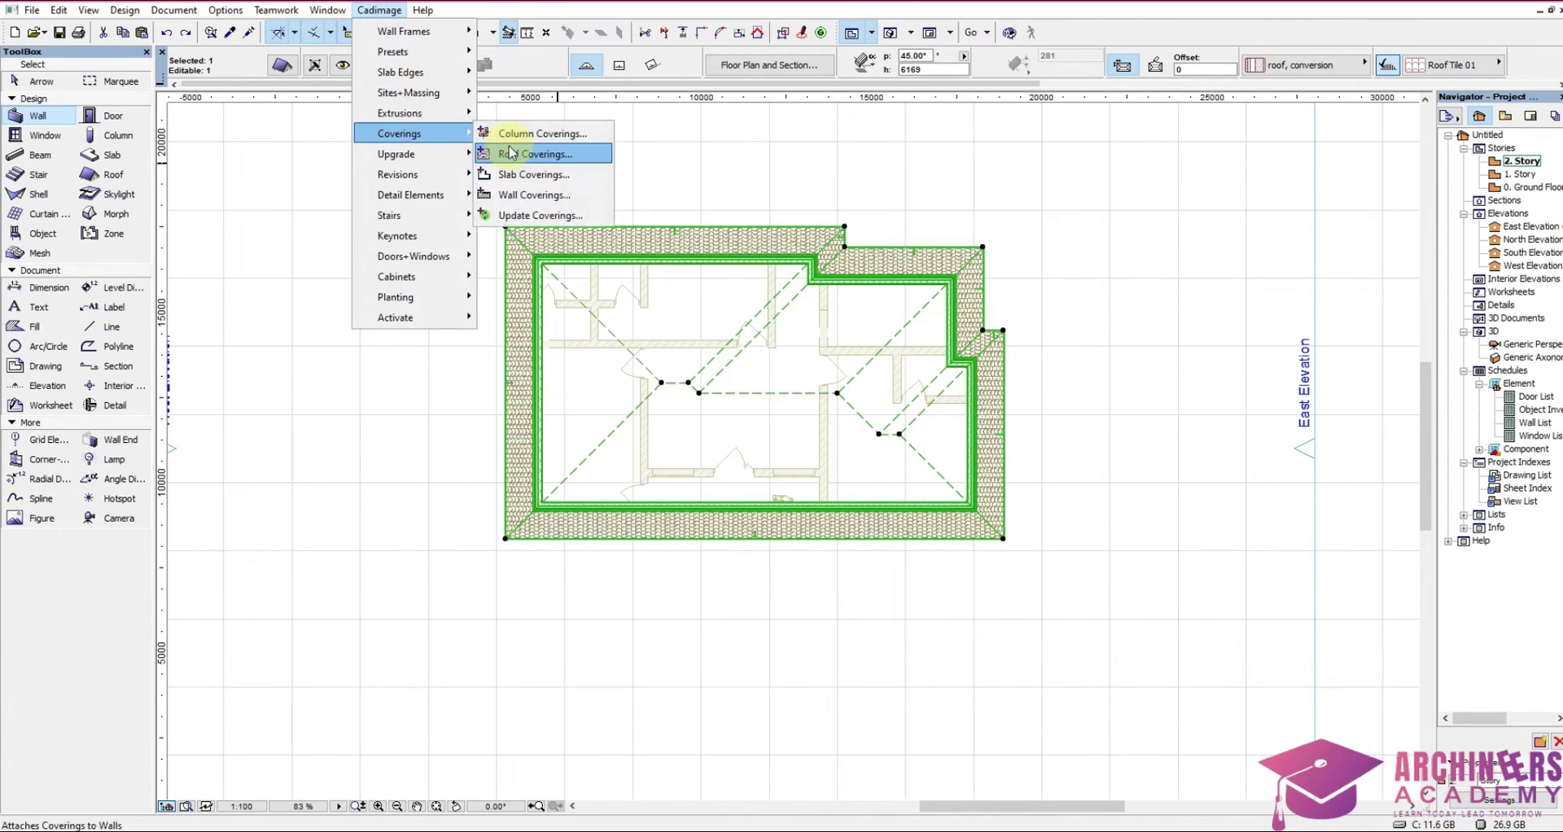
{"action": "left_click", "coordinate": [529, 154]}
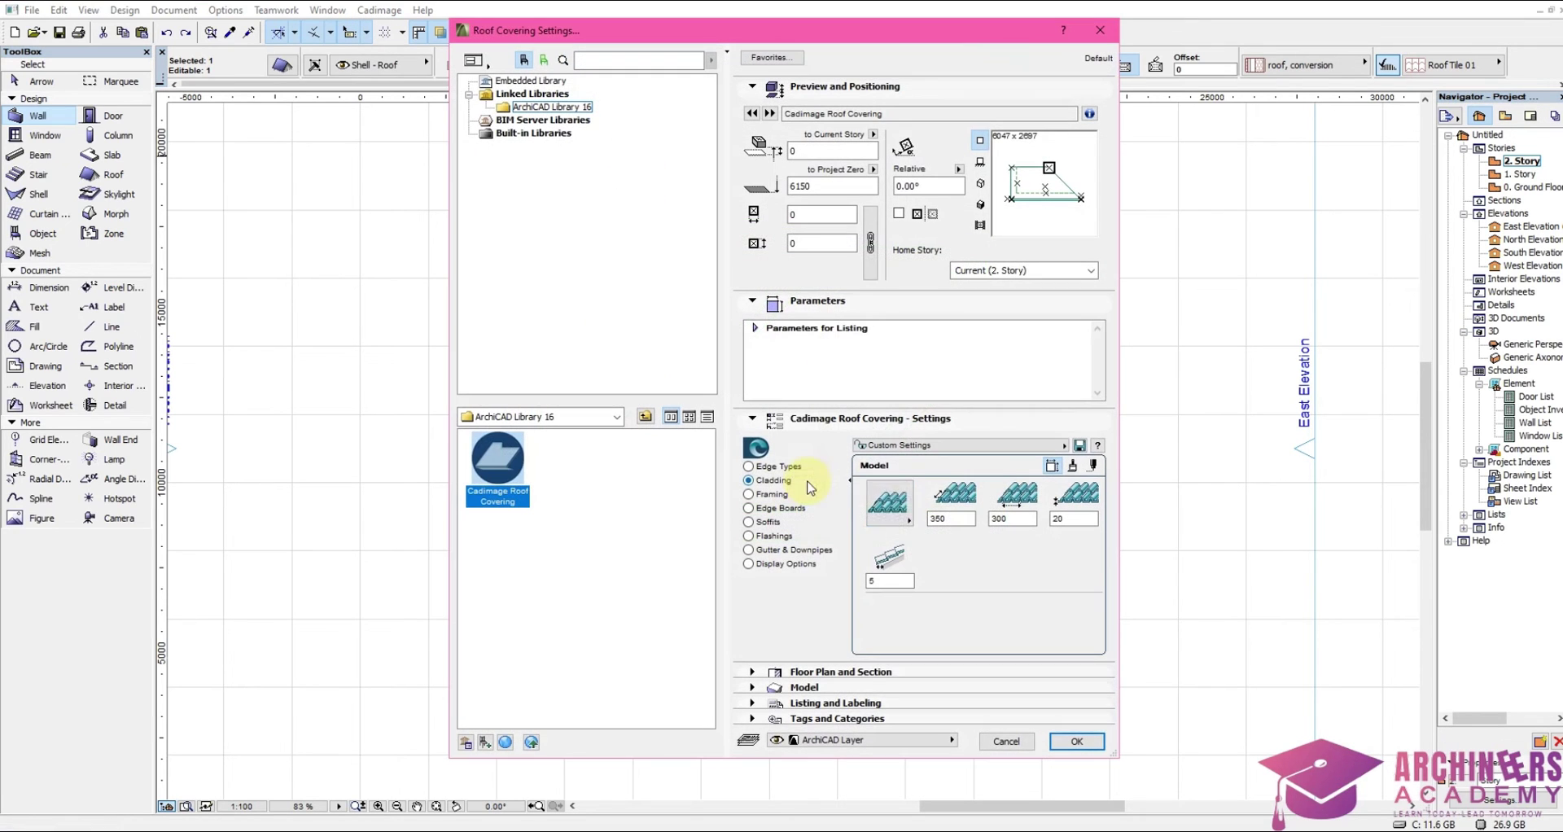
{"action": "left_click", "coordinate": [903, 517]}
{"action": "left_click", "coordinate": [969, 655]}
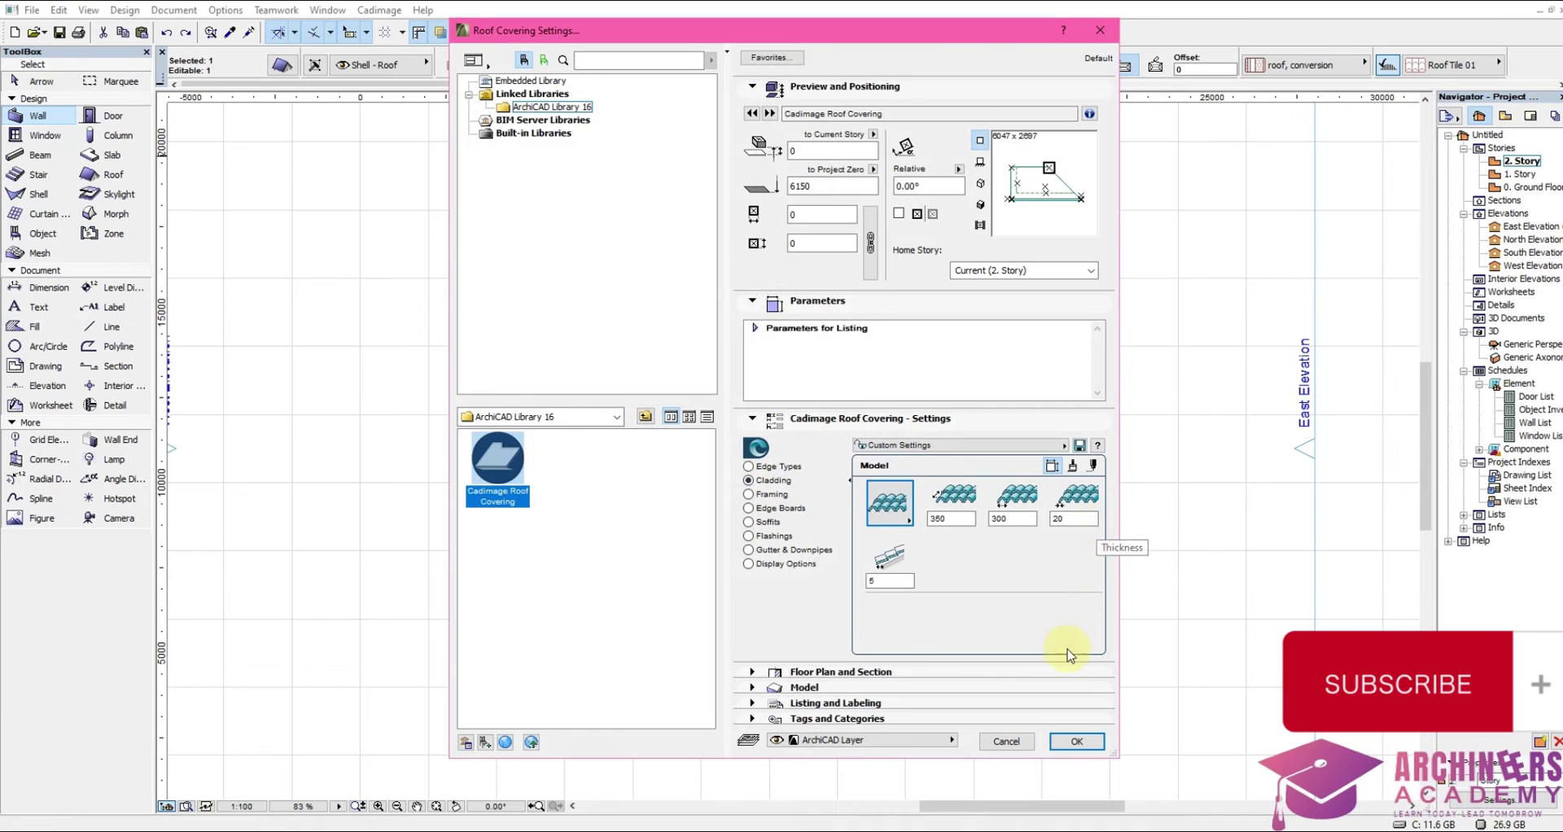
- Apply the Spanish tile covering and show the roof in 3D with the selection cleared
{"action": "left_click", "coordinate": [1078, 743]}
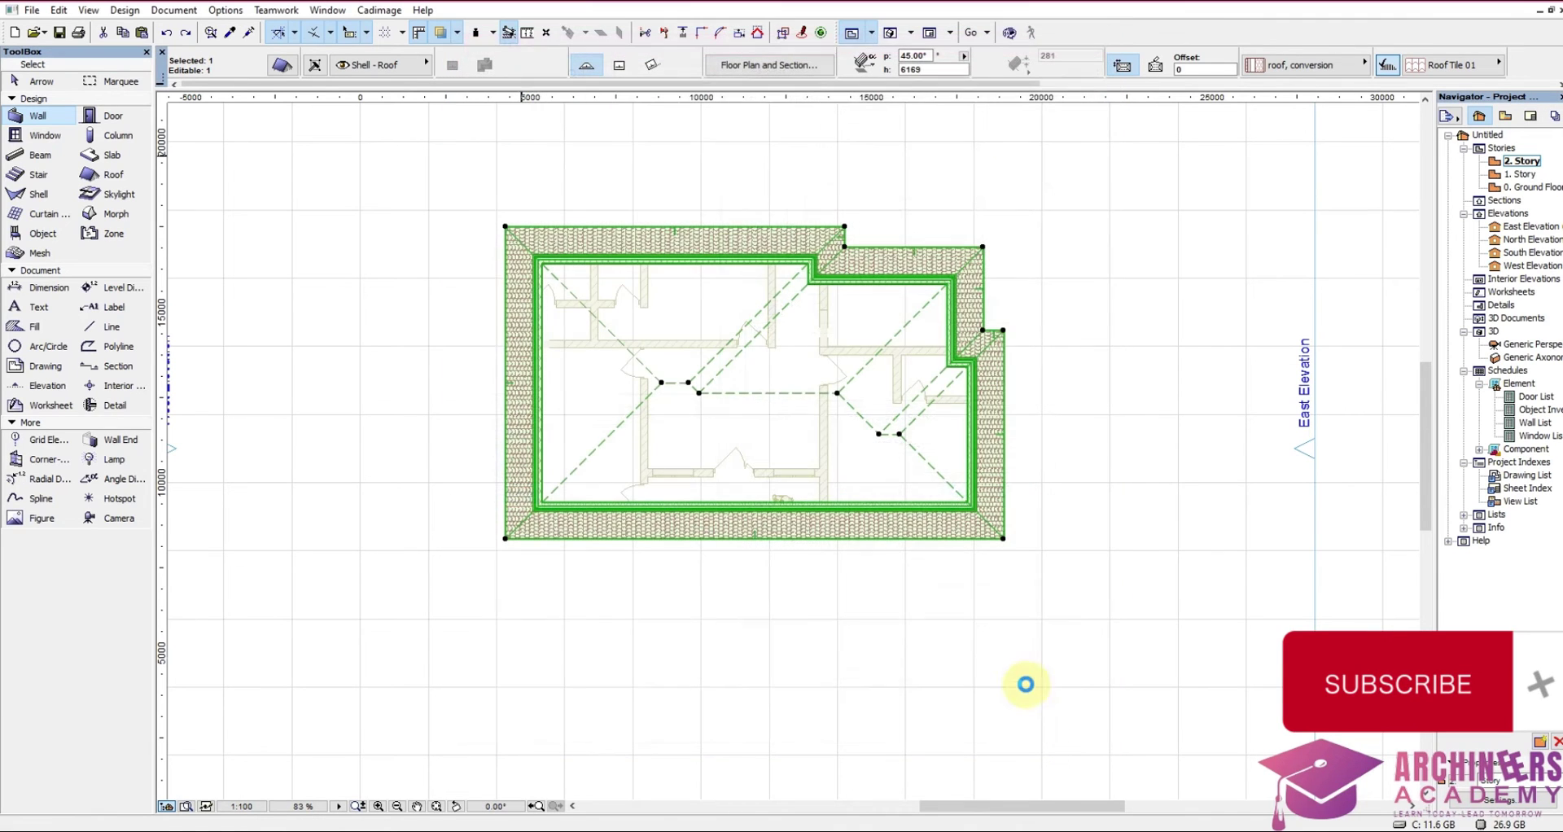
{"action": "right_click", "coordinate": [716, 653]}
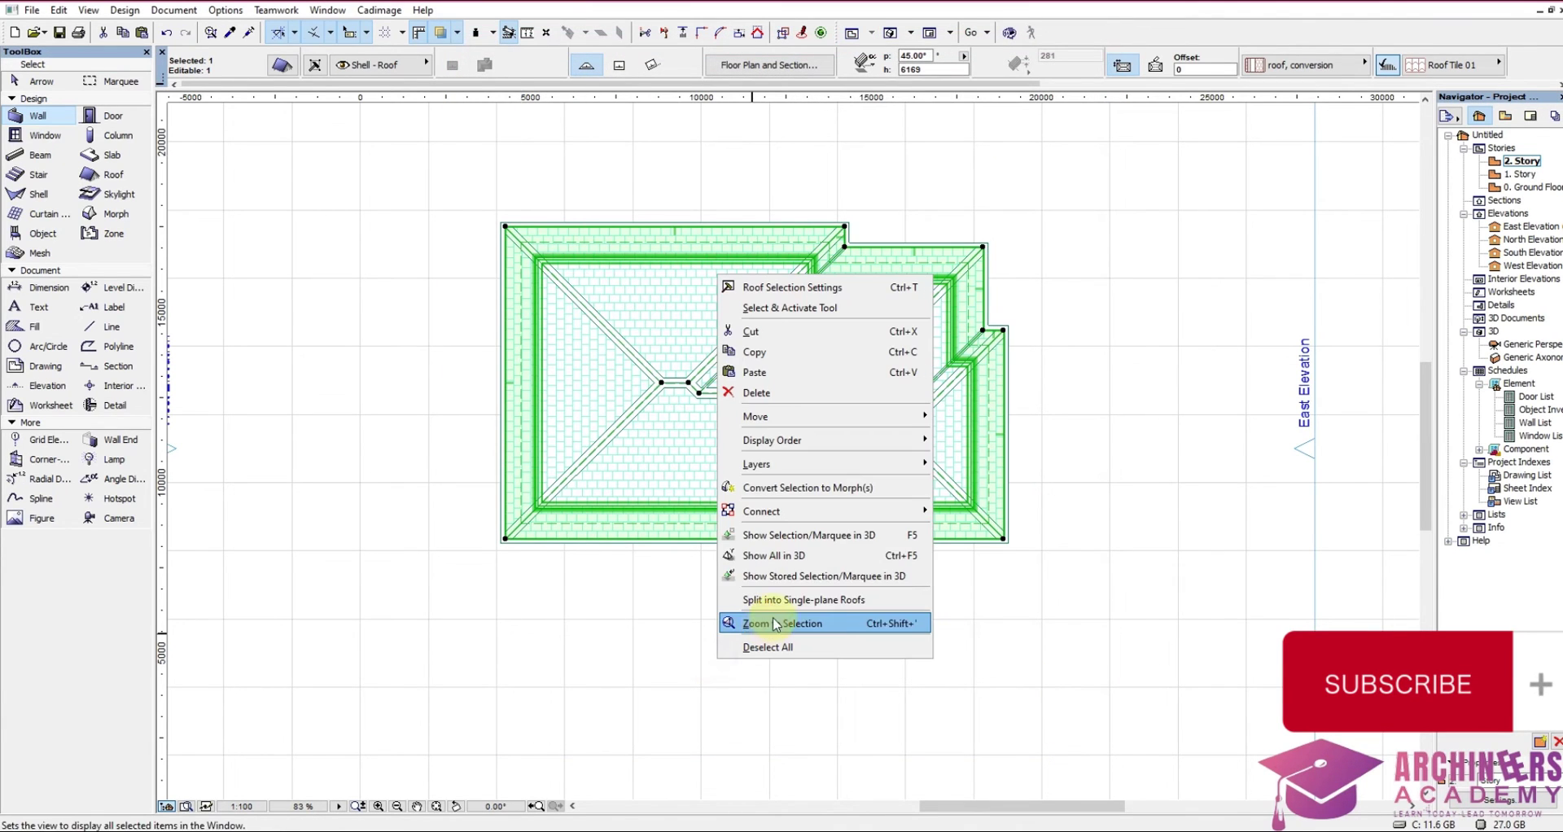
{"action": "left_click", "coordinate": [795, 549]}
{"action": "key", "text": "Escape"}
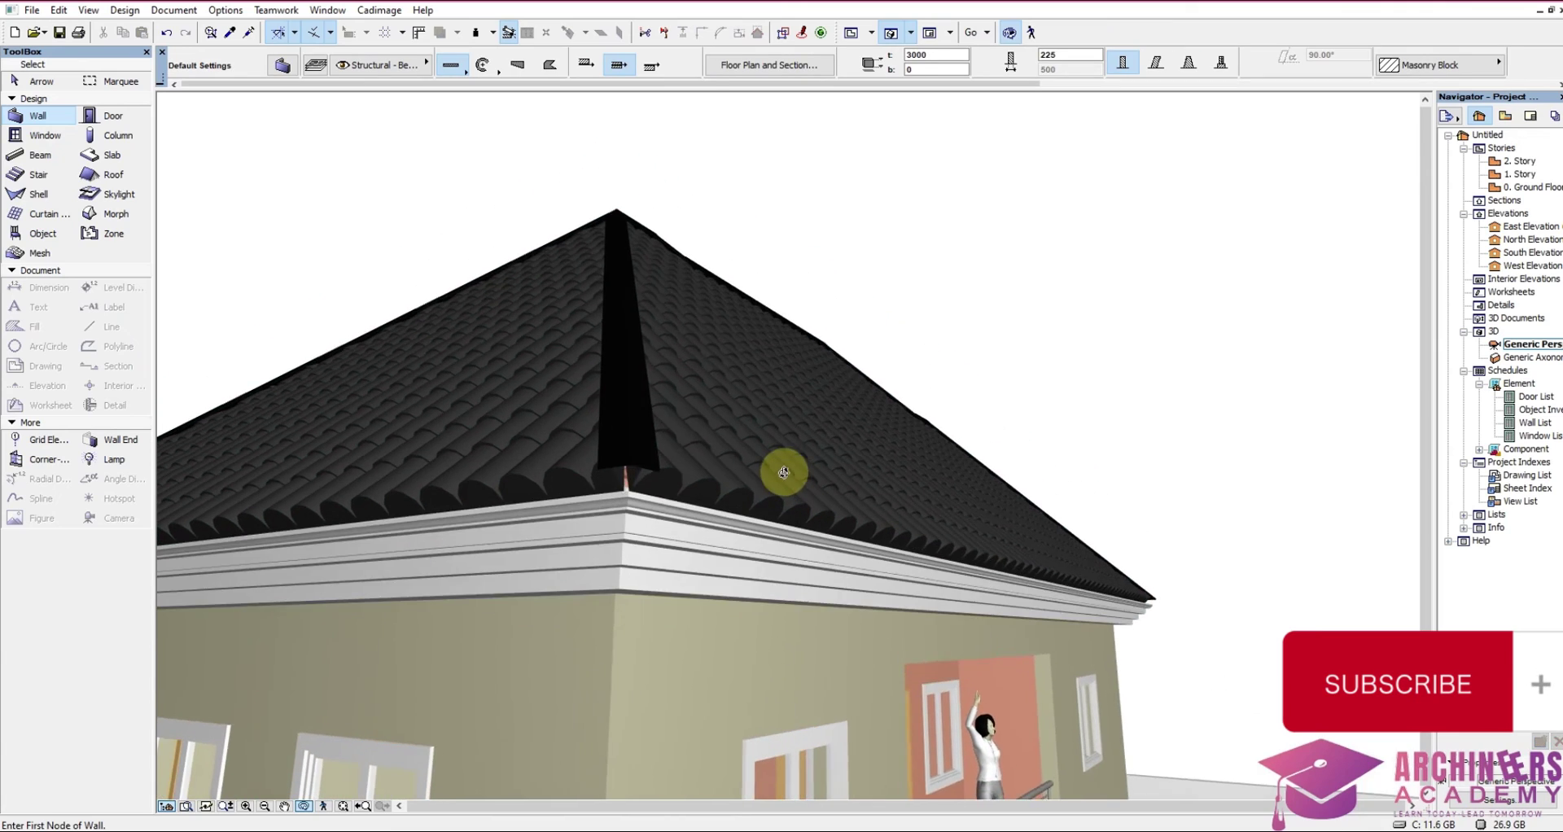
- Orbit and zoom around the house, from the eave to a frontal view, to inspect the black Spanish-tile roof
{"action": "middle_click_drag", "start_coordinate": [786, 496], "coordinate": [731, 459], "text": "shift"}
{"action": "scroll", "coordinate": [723, 448], "scroll_direction": "down", "scroll_amount": 2}
{"action": "scroll", "coordinate": [687, 496], "scroll_direction": "down", "scroll_amount": 2}
{"action": "scroll", "coordinate": [687, 496], "scroll_direction": "down", "scroll_amount": 2}
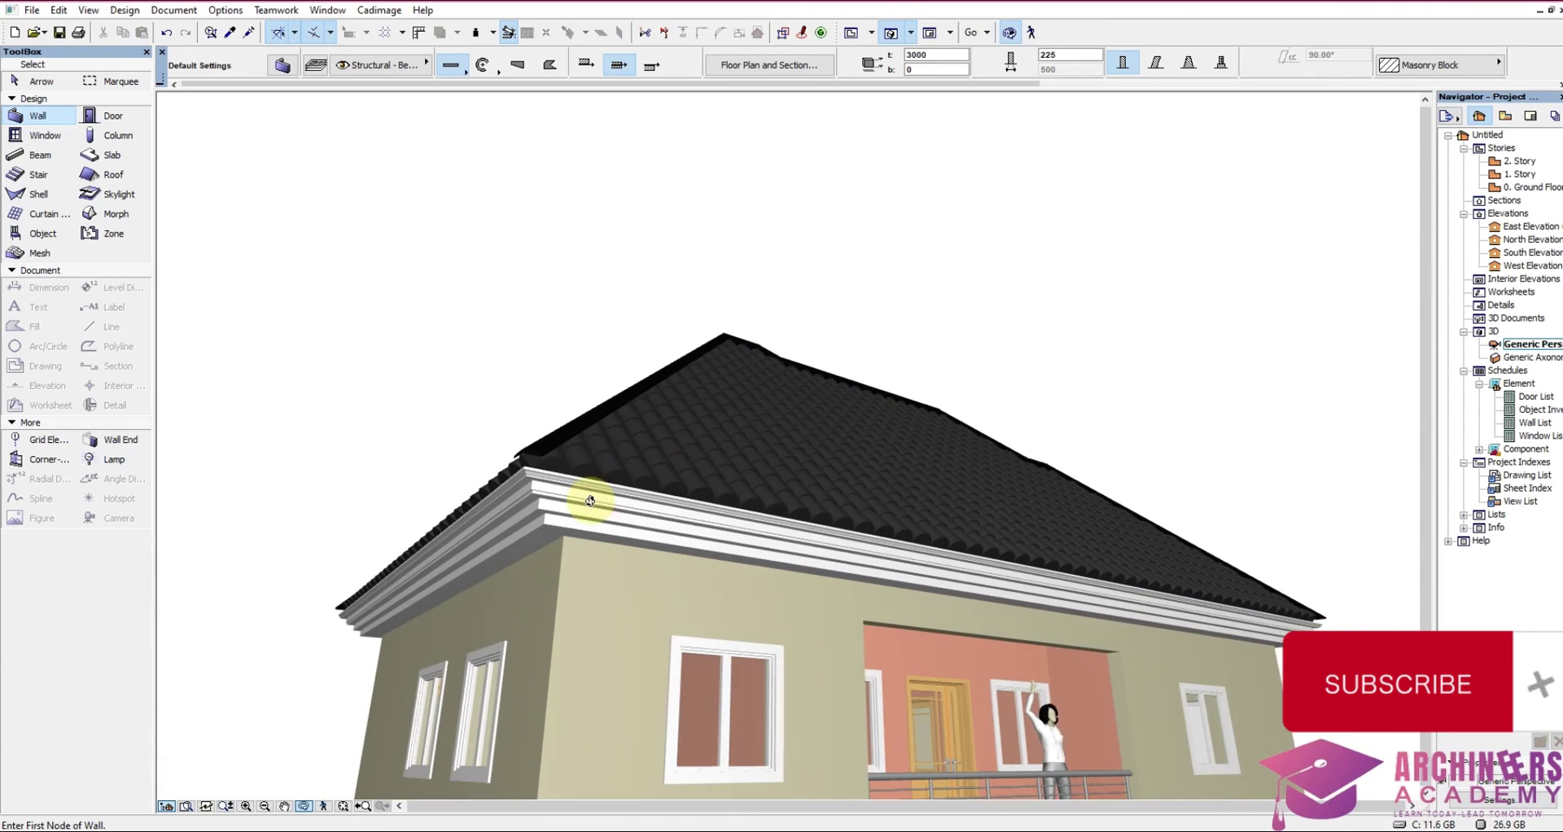
{"action": "scroll", "coordinate": [694, 519], "scroll_direction": "down", "scroll_amount": 2}
{"action": "mouse_move", "coordinate": [695, 518]}
{"action": "middle_mouse_down", "text": "shift"}
{"action": "mouse_move", "coordinate": [768, 559]}
{"action": "mouse_move", "coordinate": [594, 576]}
{"action": "middle_mouse_up", "text": "shift"}
{"action": "scroll", "coordinate": [687, 541], "scroll_direction": "up", "scroll_amount": 2}
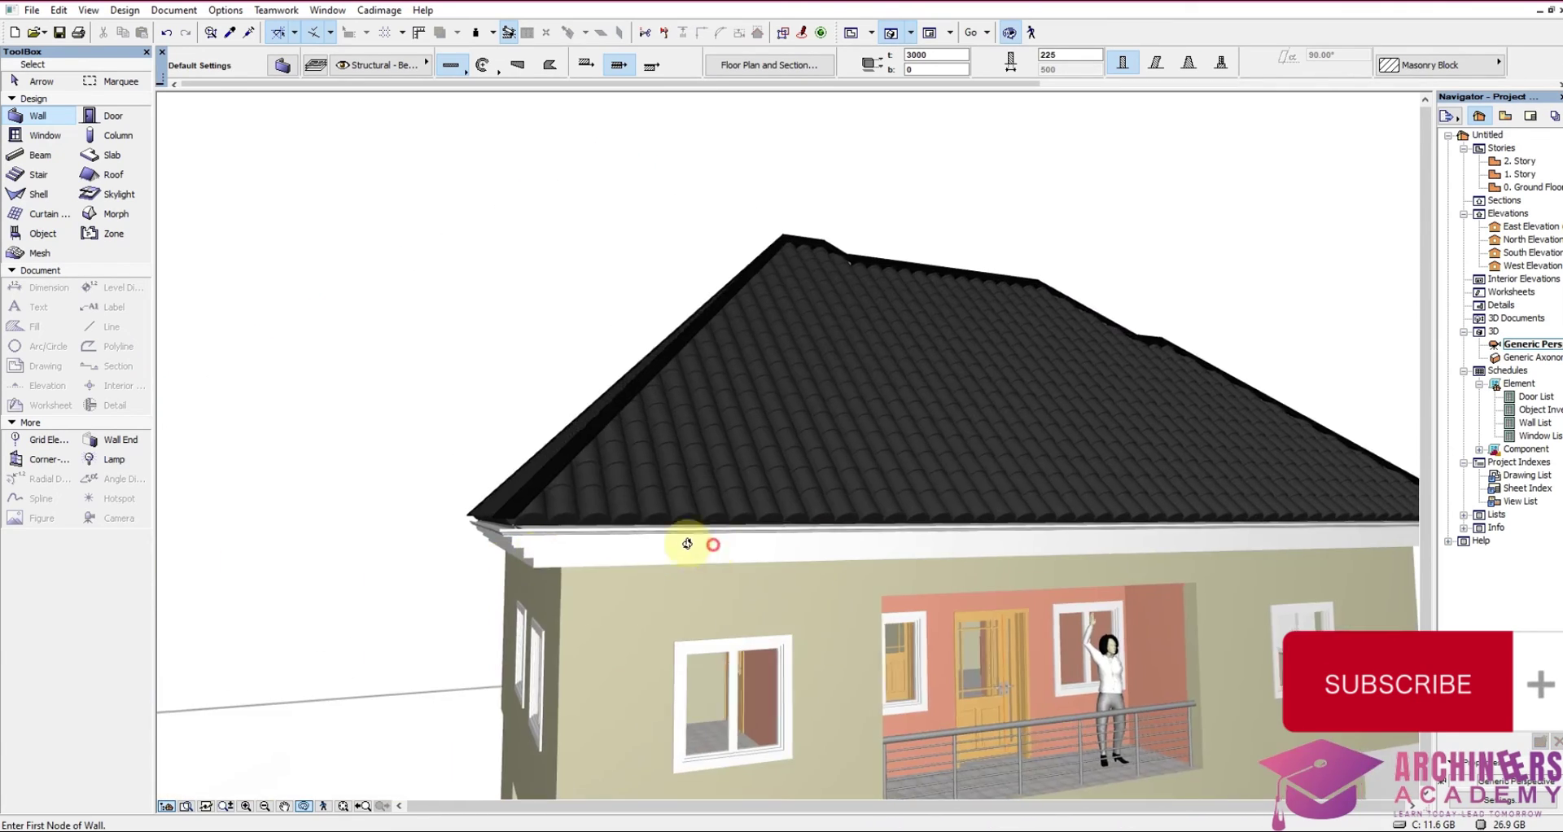
{"action": "scroll", "coordinate": [529, 518], "scroll_direction": "up", "scroll_amount": 2}
{"action": "scroll", "coordinate": [529, 519], "scroll_direction": "down", "scroll_amount": 2}
{"action": "scroll", "coordinate": [583, 518], "scroll_direction": "down", "scroll_amount": 2}
{"action": "middle_click_drag", "start_coordinate": [754, 500], "coordinate": [796, 543], "text": "shift"}
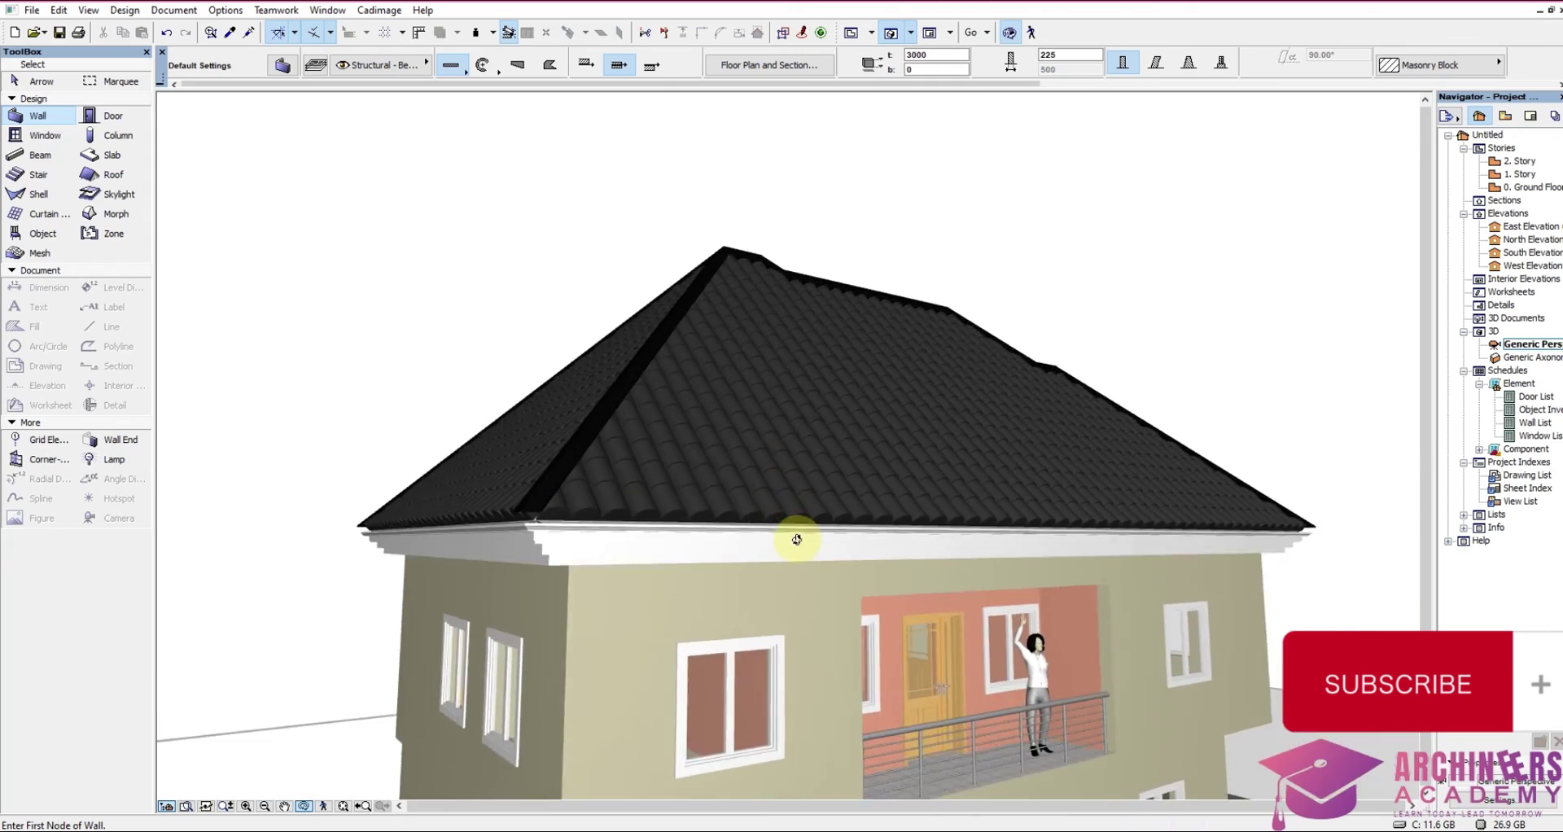
{"action": "scroll", "coordinate": [656, 609], "scroll_direction": "up", "scroll_amount": 2}
{"action": "scroll", "coordinate": [621, 506], "scroll_direction": "down", "scroll_amount": 2}
{"action": "mouse_move", "coordinate": [621, 505]}
{"action": "middle_mouse_down", "text": "shift"}
{"action": "mouse_move", "coordinate": [988, 408]}
{"action": "mouse_move", "coordinate": [936, 576]}
{"action": "middle_mouse_up", "text": "shift"}
{"action": "scroll", "coordinate": [698, 524], "scroll_direction": "up", "scroll_amount": 2}
{"action": "scroll", "coordinate": [698, 524], "scroll_direction": "down", "scroll_amount": 2}
{"action": "mouse_move", "coordinate": [698, 524]}
{"action": "middle_mouse_down", "text": "shift"}
{"action": "mouse_move", "coordinate": [740, 531]}
{"action": "mouse_move", "coordinate": [707, 570]}
{"action": "mouse_move", "coordinate": [832, 611]}
{"action": "mouse_move", "coordinate": [904, 612]}
{"action": "middle_mouse_up", "text": "shift"}
{"action": "scroll", "coordinate": [725, 513], "scroll_direction": "down", "scroll_amount": 2}
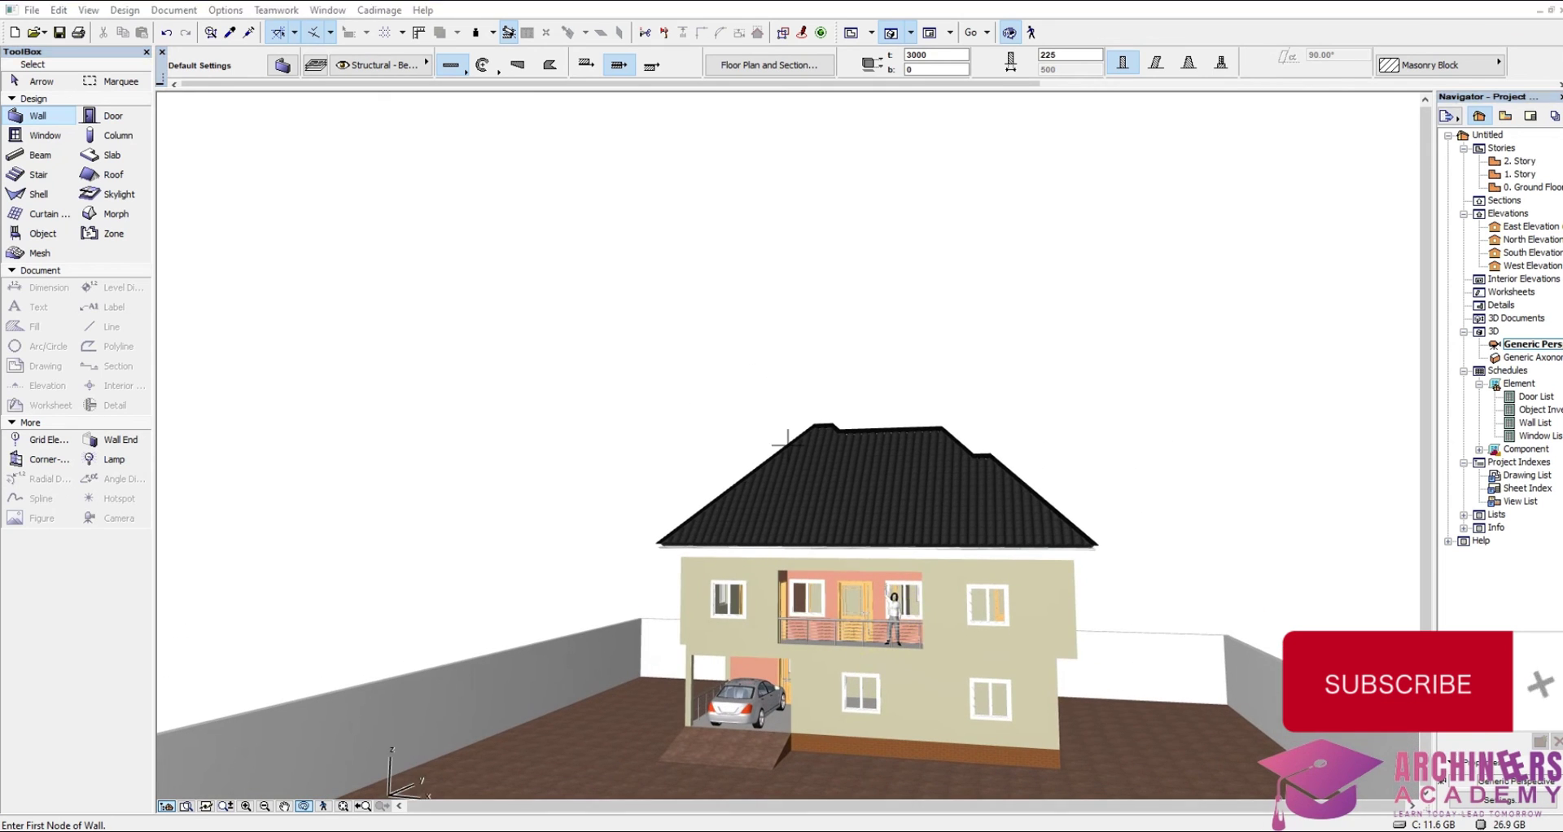